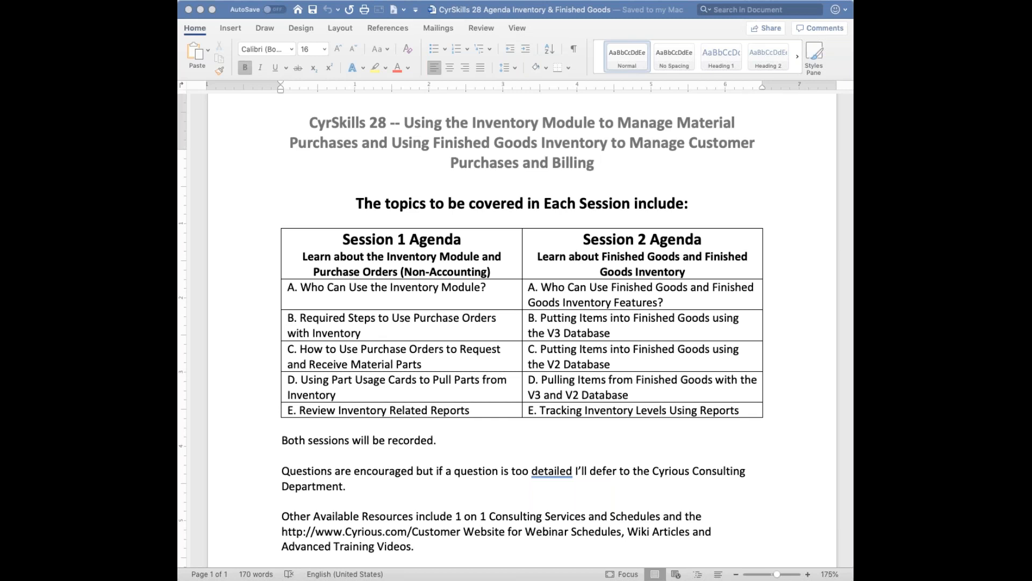
- Switch to Cyrious Control and check the full list of licensed modules in the application information for Inventory
left_click(1007, 131)
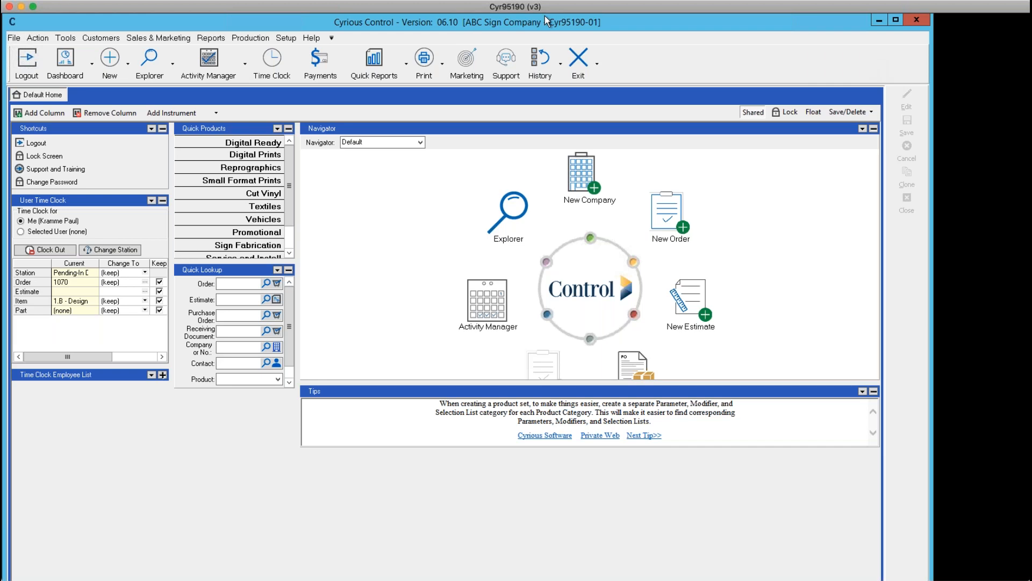
left_click(315, 37)
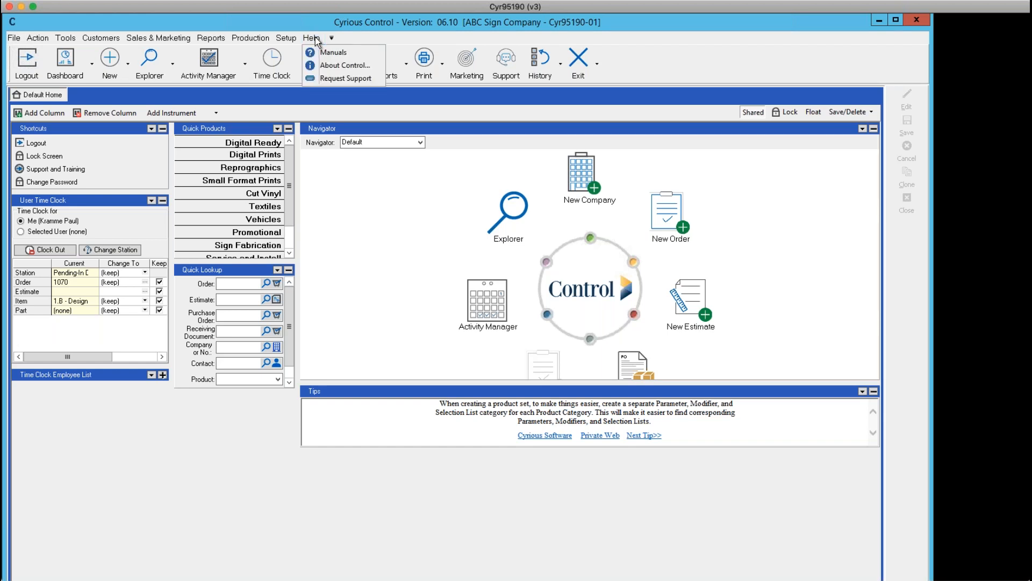
left_click(322, 66)
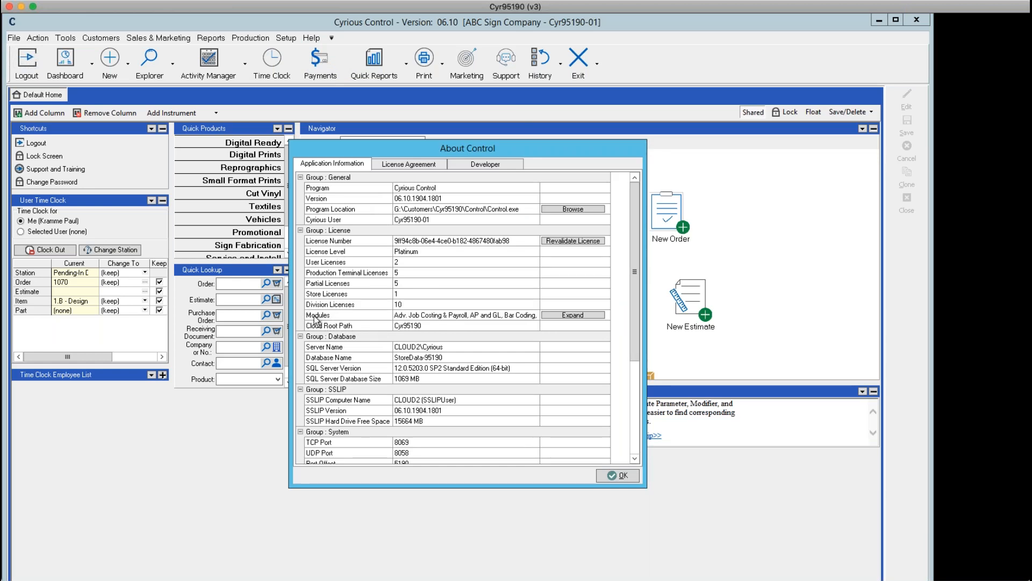
left_click(572, 315)
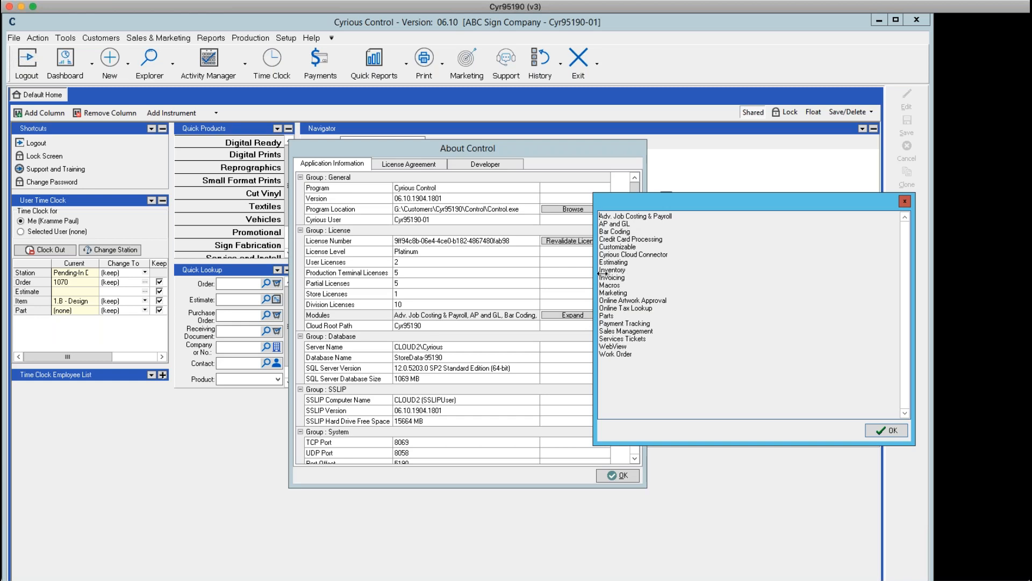
left_click_drag(623, 270, 570, 268)
left_click(888, 431)
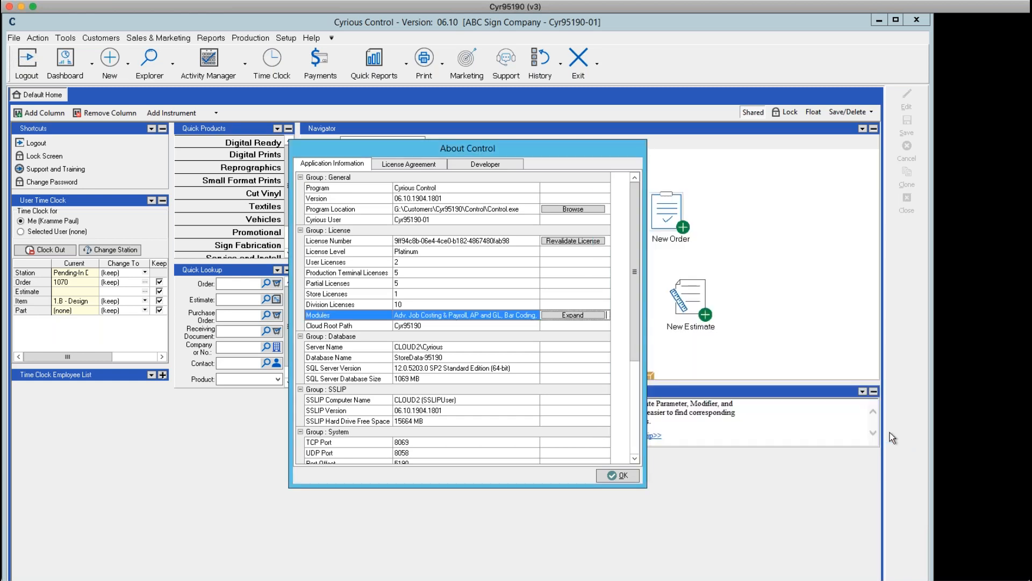
left_click(625, 476)
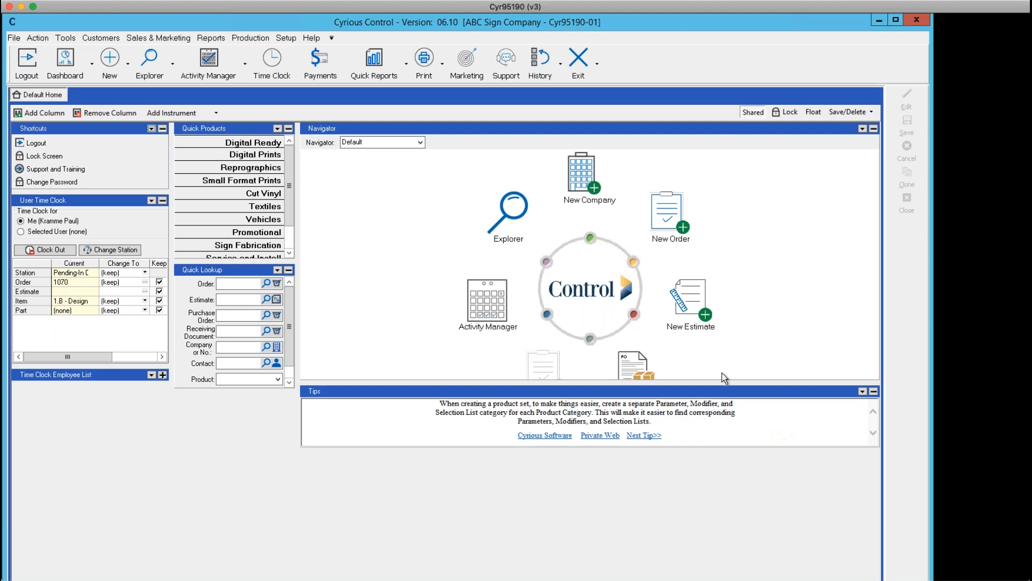
- Examine the inventory tracking and warehouse settings in the general options of Production Setup, and close the setup
left_click(251, 39)
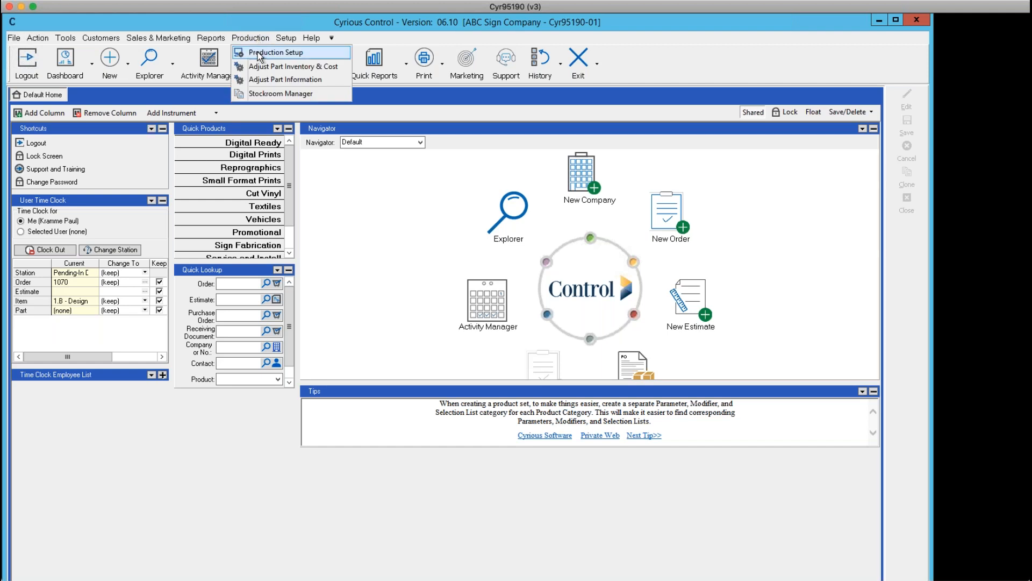
left_click(258, 53)
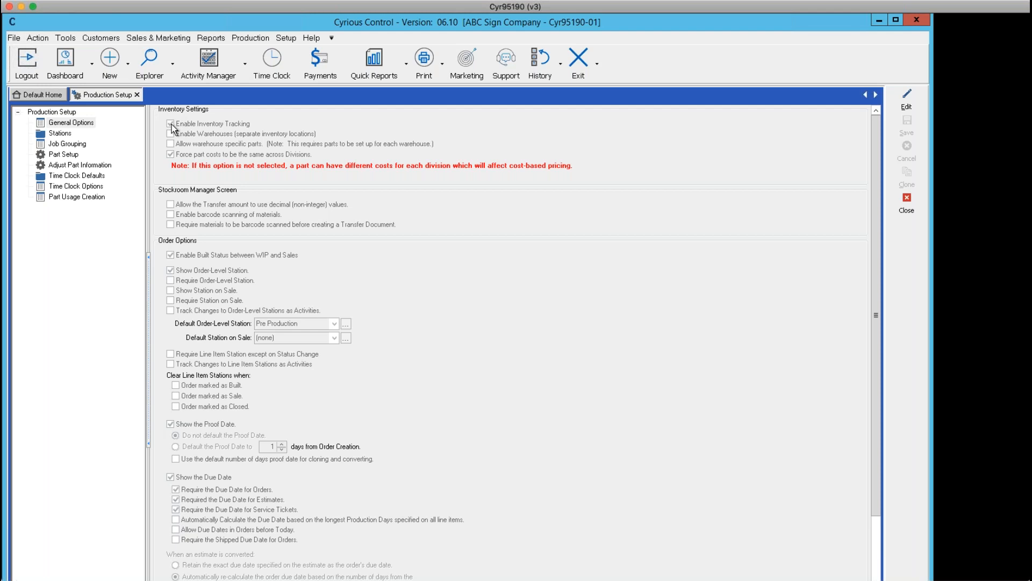
left_click(904, 204)
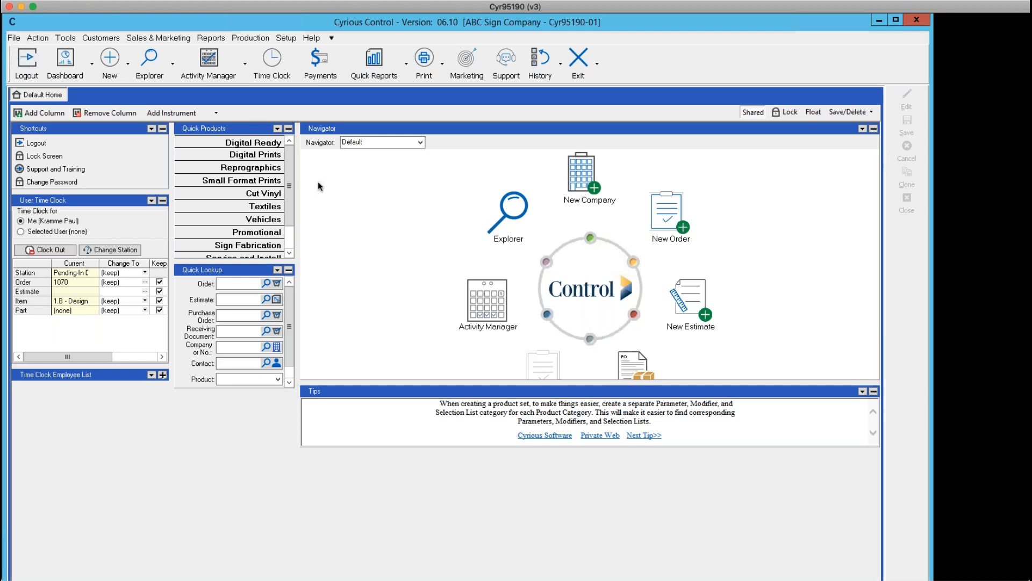
- Check the enabling options for purchase orders, bills and receiving documents in System Setup, and close it without saving
left_click(291, 38)
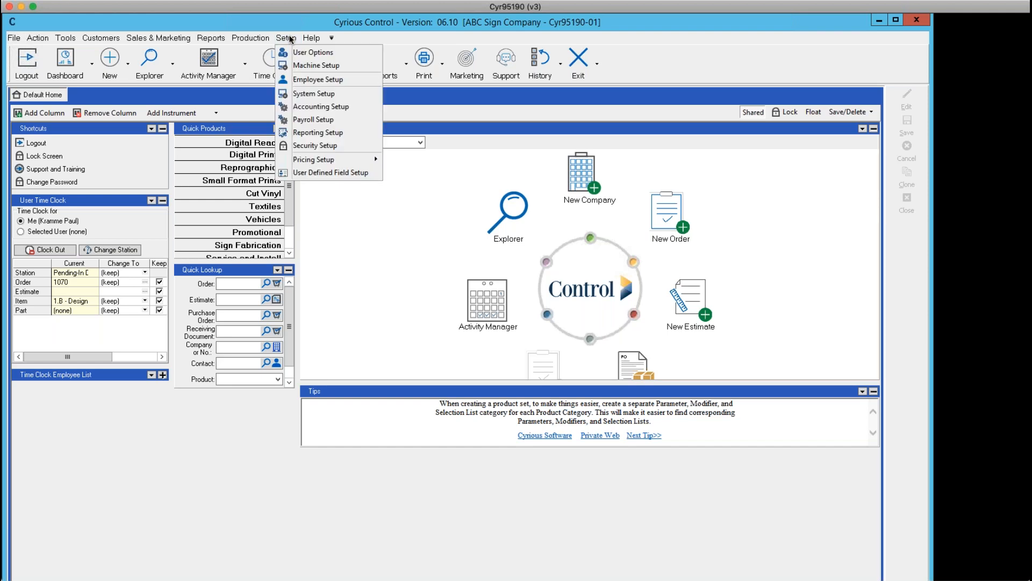
left_click(312, 94)
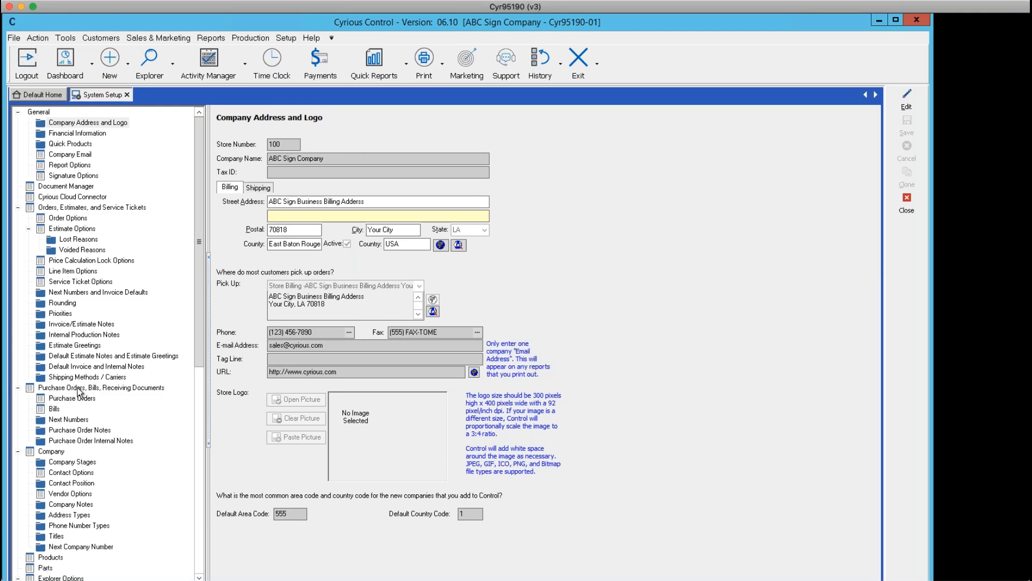
left_click(134, 389)
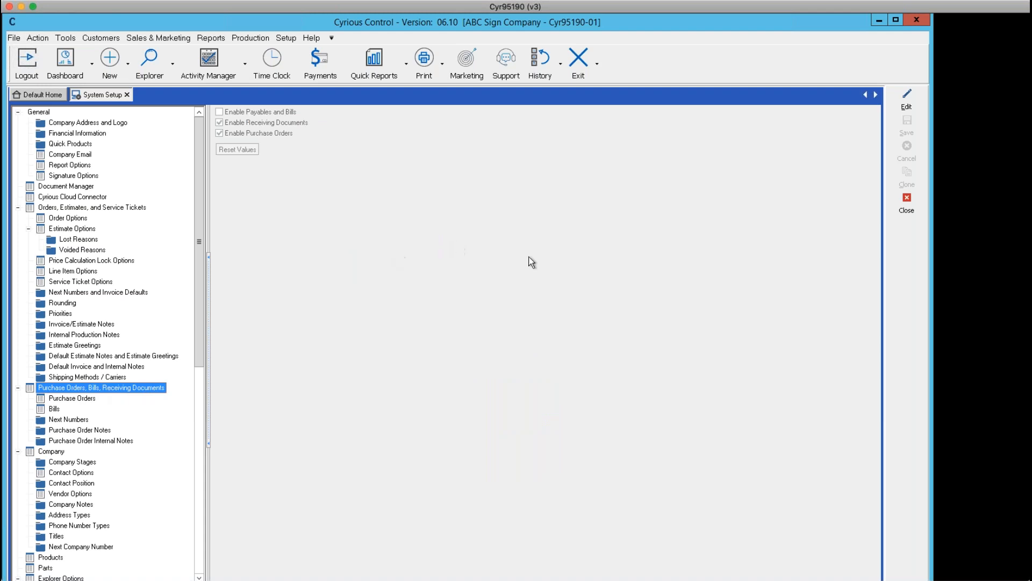
left_click(908, 99)
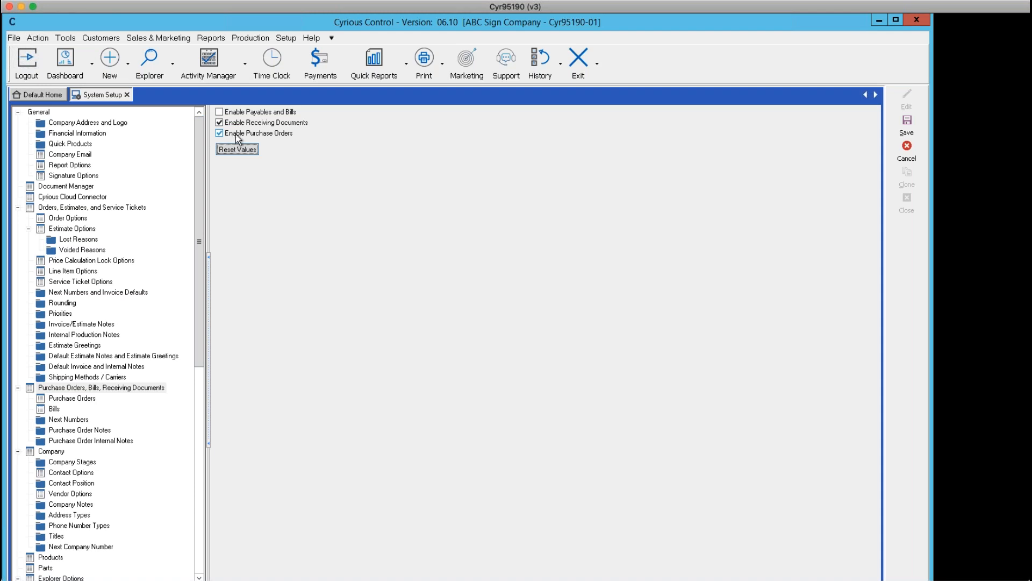
left_click(903, 157)
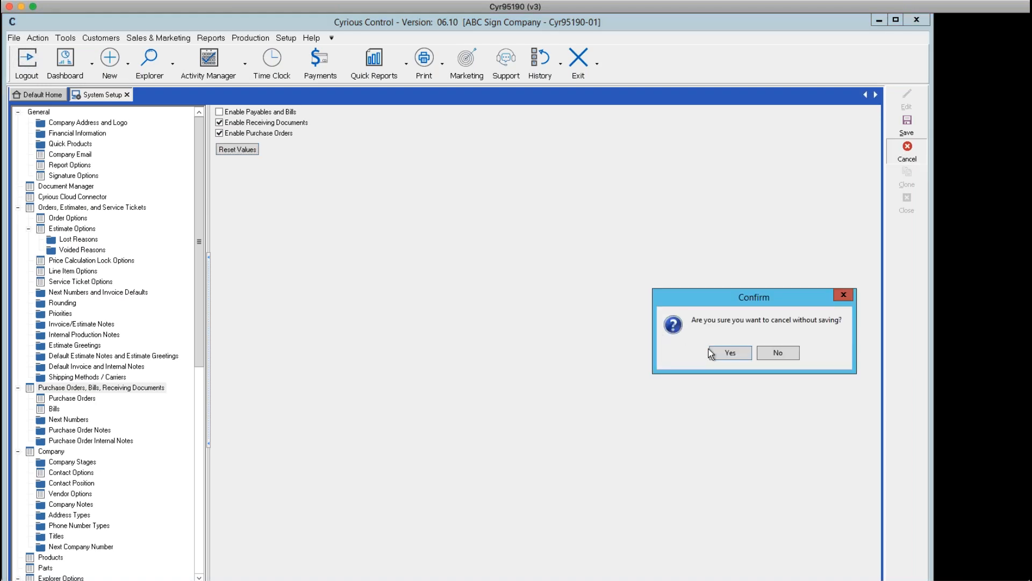
left_click(731, 351)
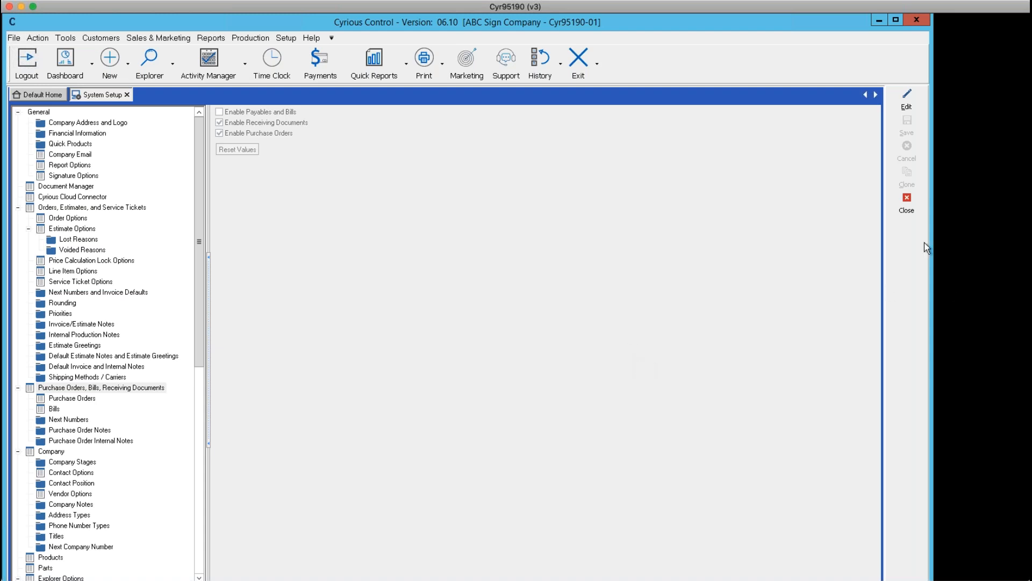
left_click(912, 212)
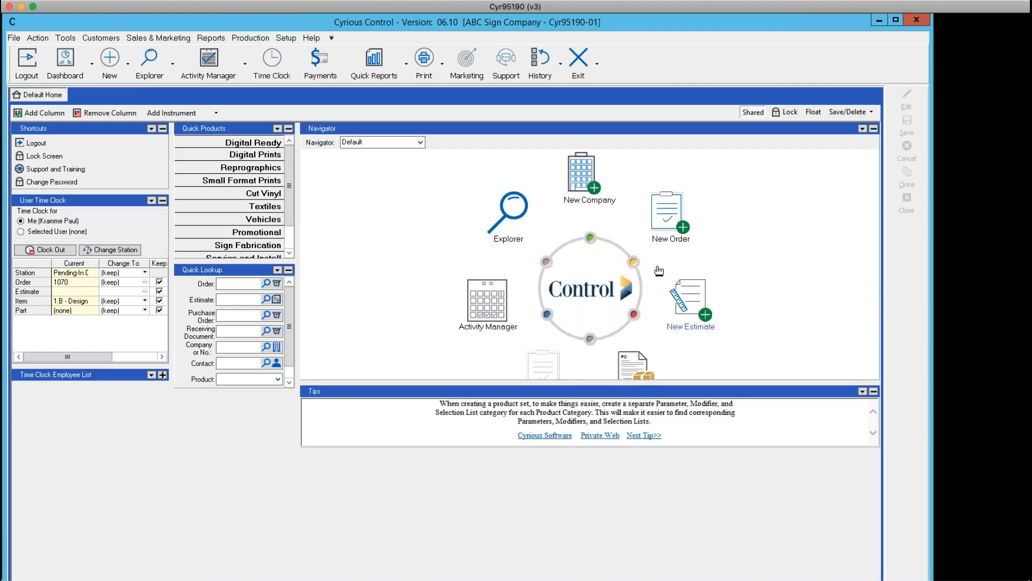
- Open Part Setup within the full pricing setup
left_click(285, 37)
mouse_move(320, 159)
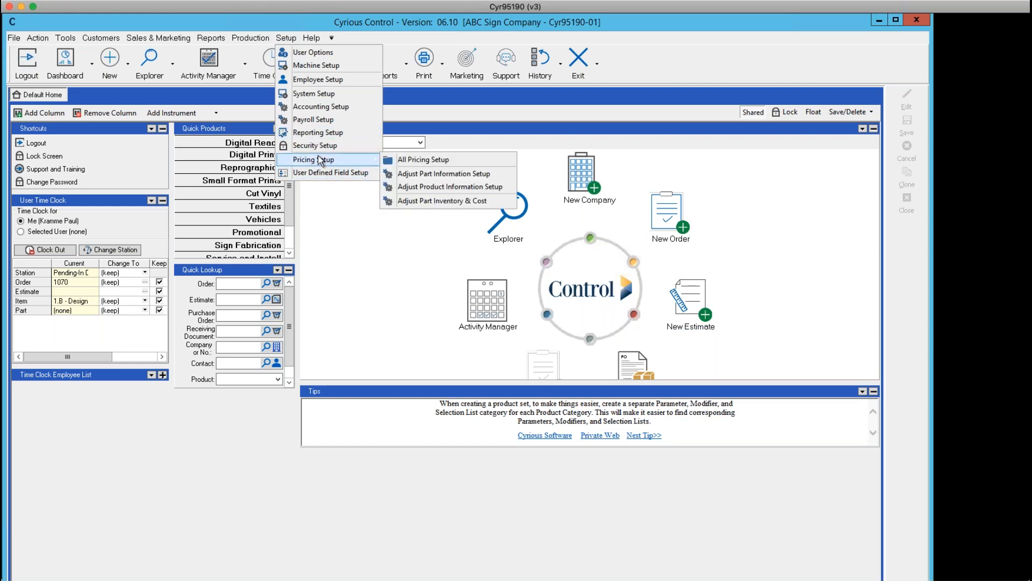
left_click(425, 161)
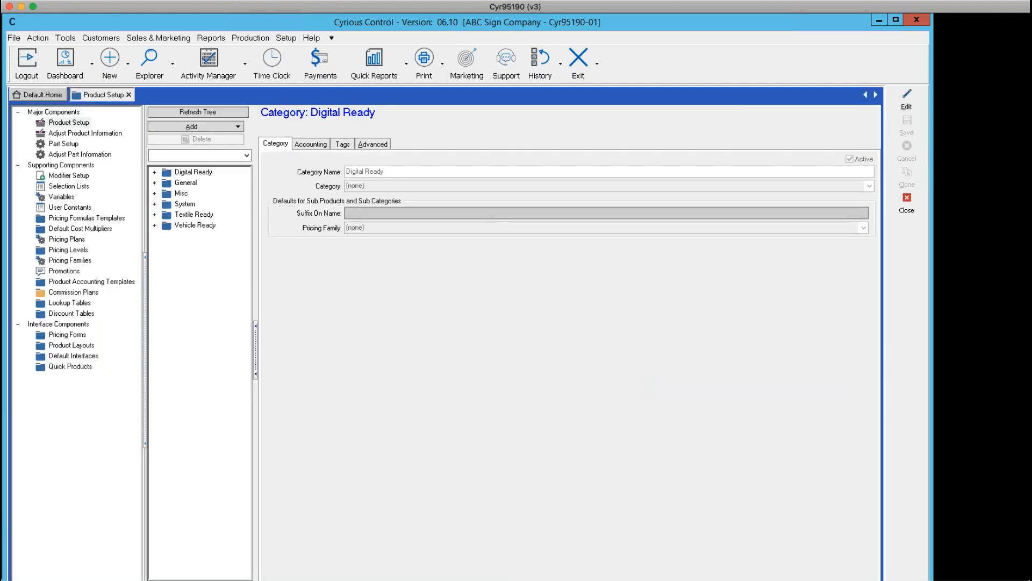
left_click(64, 145)
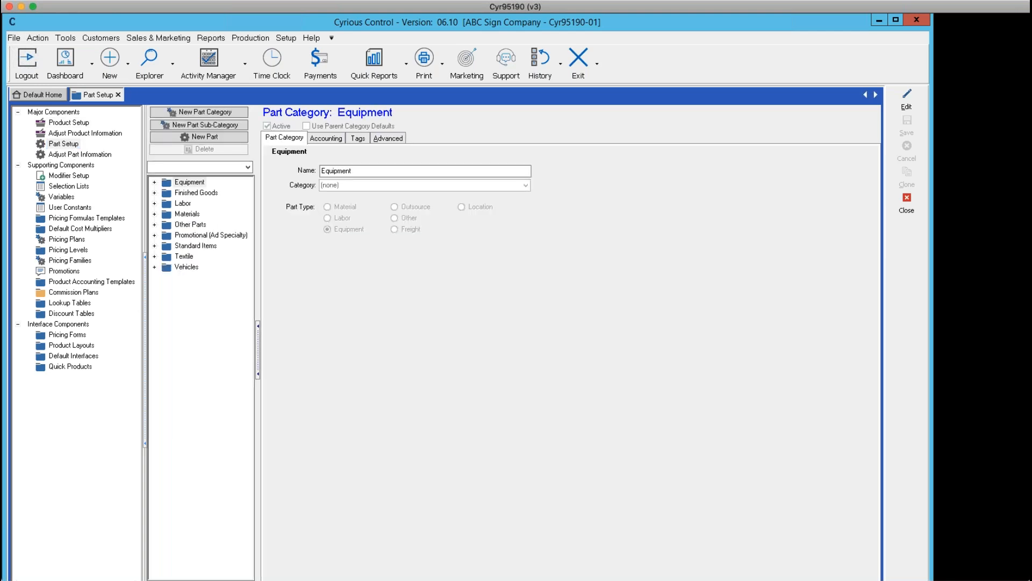
- Open the Standard 10oz Print Vinyl part from Materials, Roll Stock Substrates, Print Vinyl, with the category tree widened
left_click(155, 215)
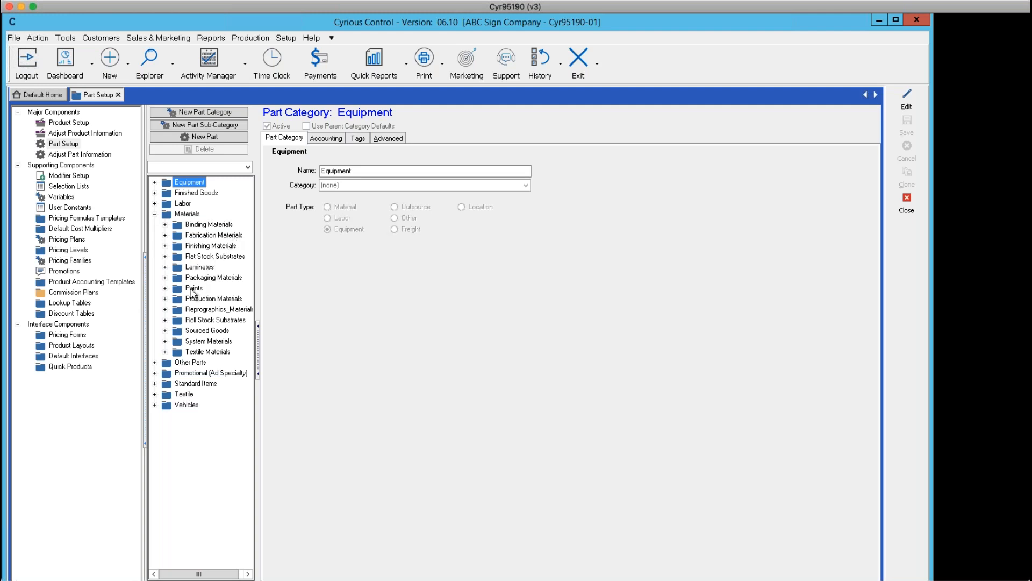
left_click(165, 320)
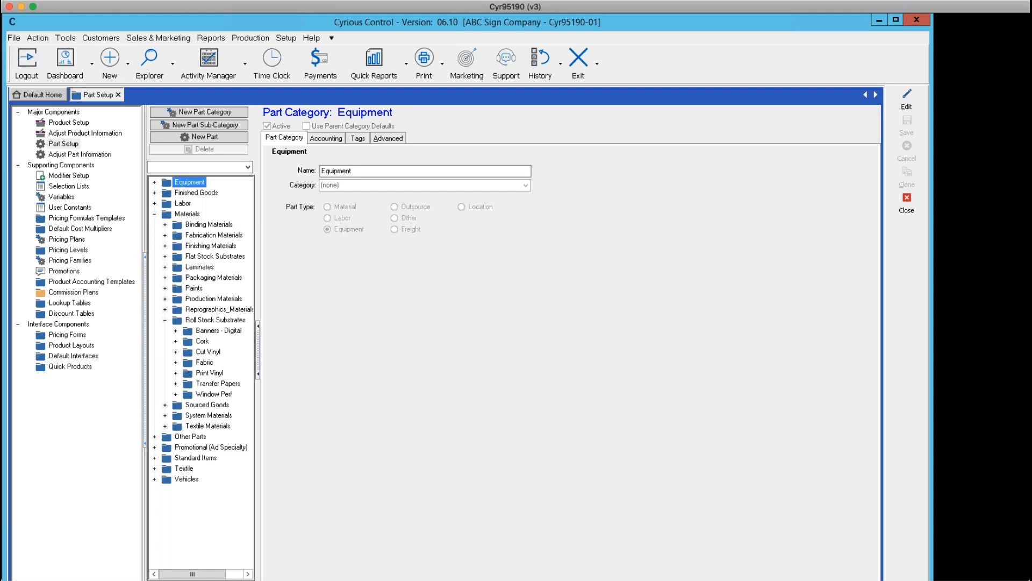
left_click(175, 373)
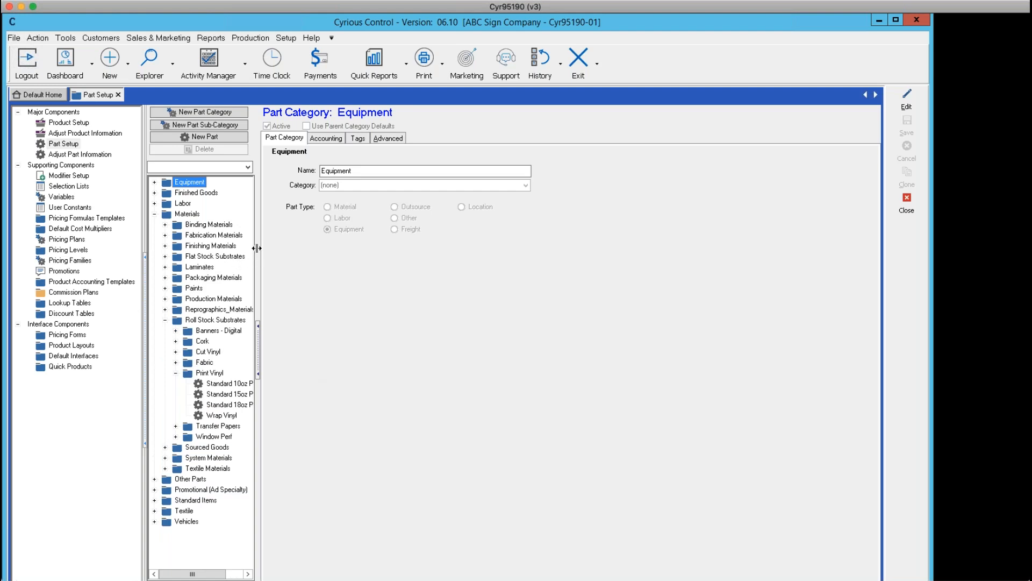
left_click_drag(258, 247, 304, 261)
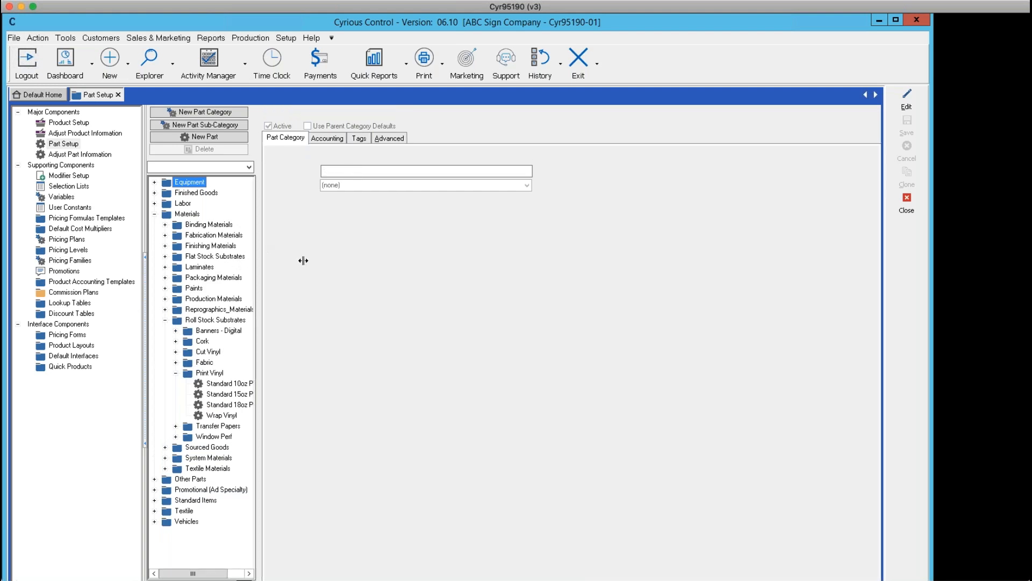
left_click(232, 384)
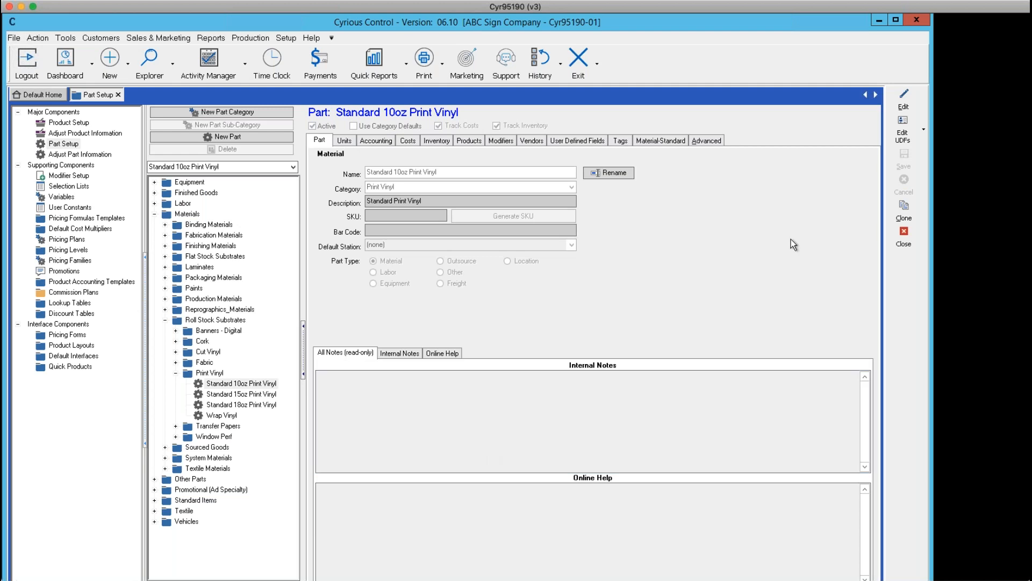
- Review the Standard 10oz Print Vinyl part's accounting options and inventory list in edit mode, and discard the edit
left_click(906, 108)
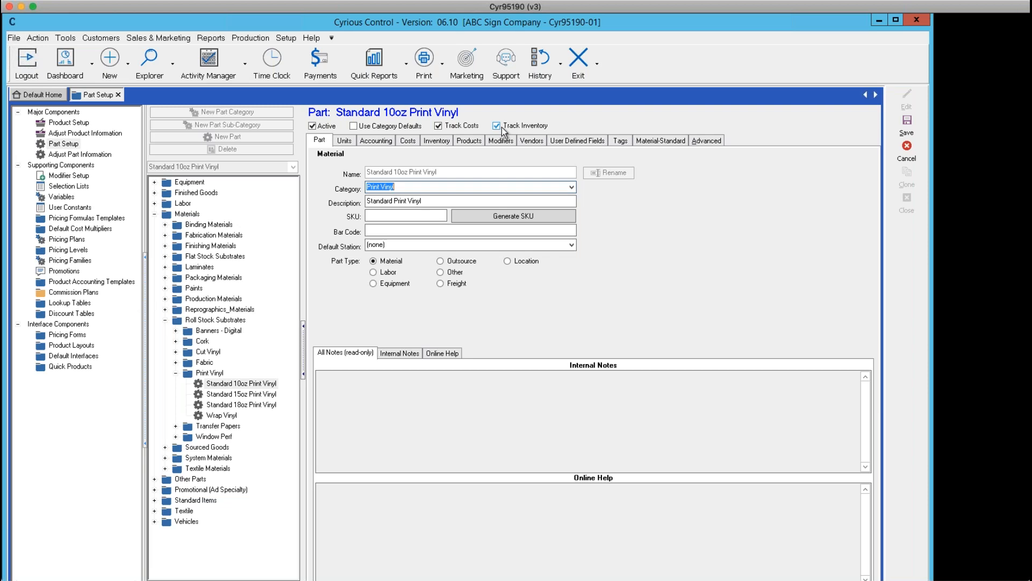
left_click(385, 141)
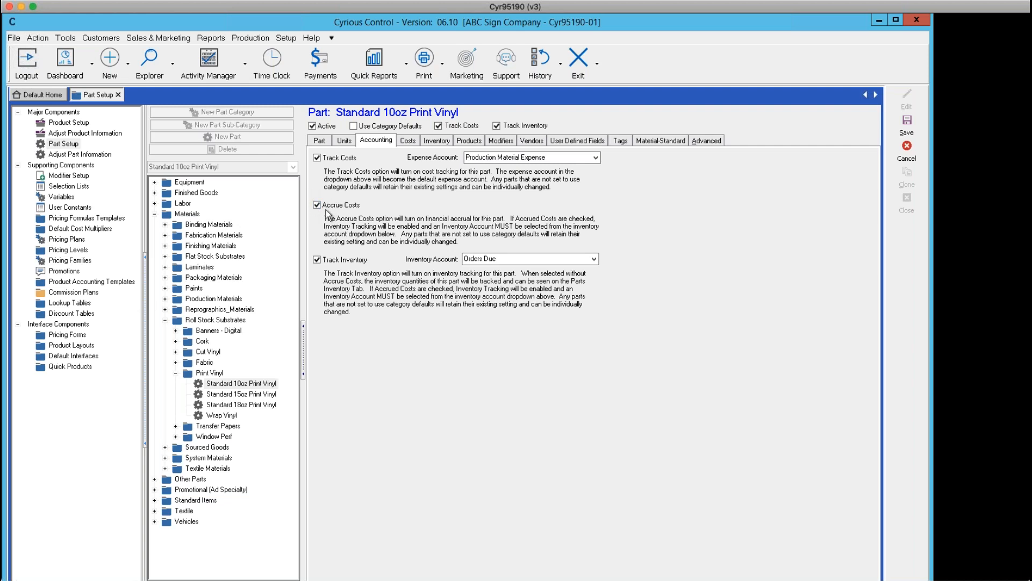
left_click(317, 259)
left_click(316, 258)
left_click(438, 142)
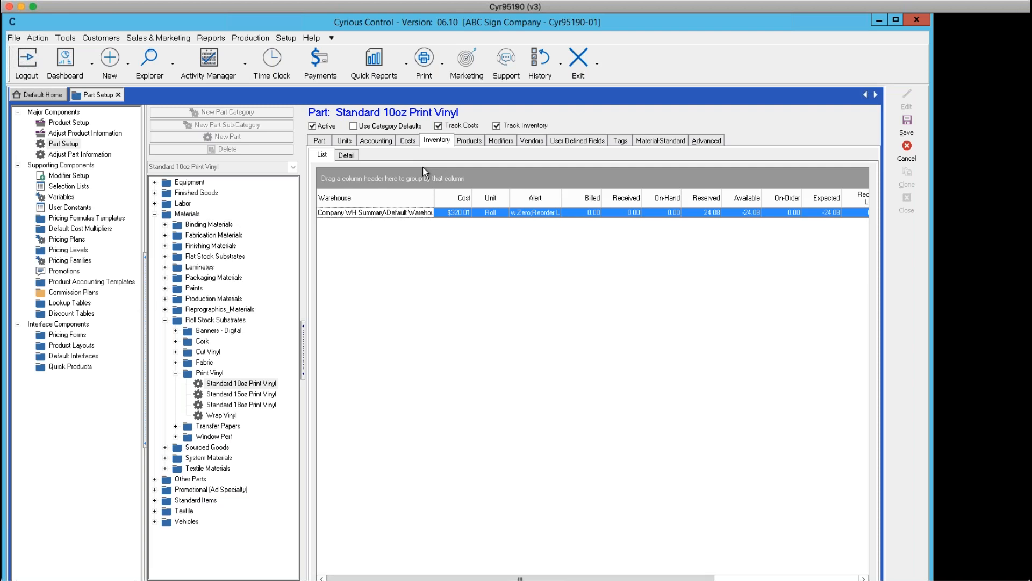
left_click(915, 156)
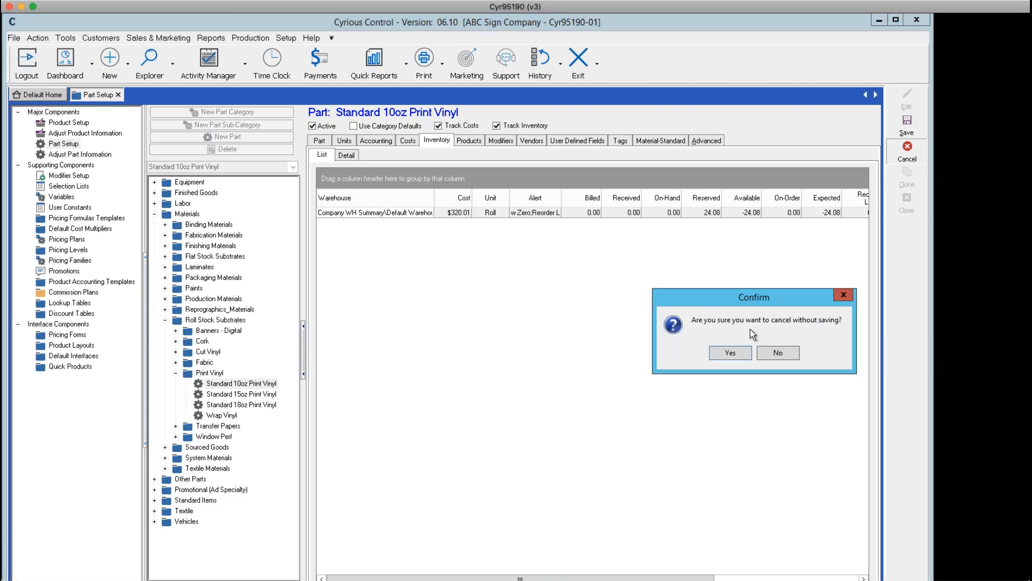
left_click(730, 354)
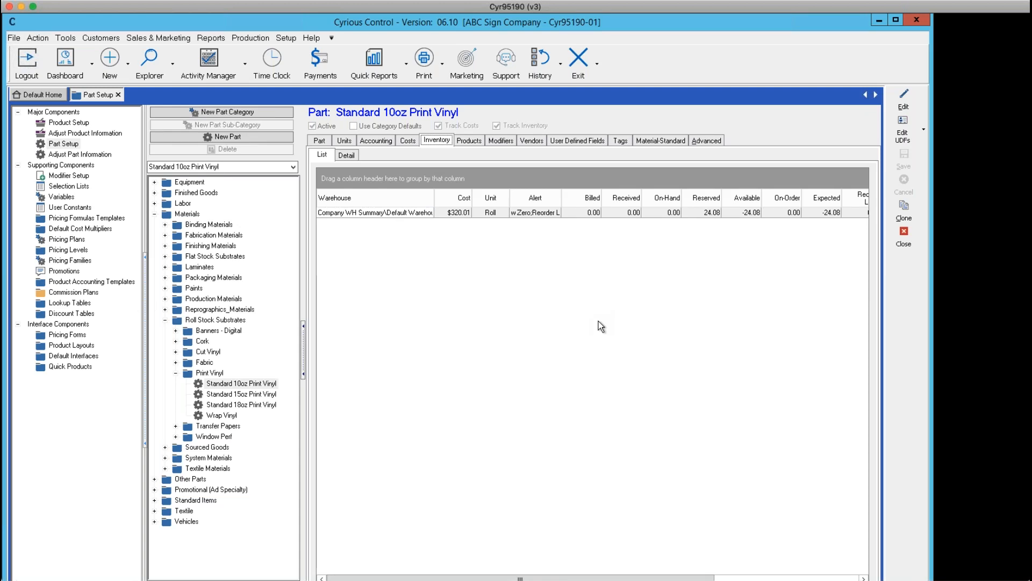
- Open the Acryllic 1/8in (.118) Clear part under Flat Stock Substrates and examine its accounting settings and inventory quantities
left_click(166, 320)
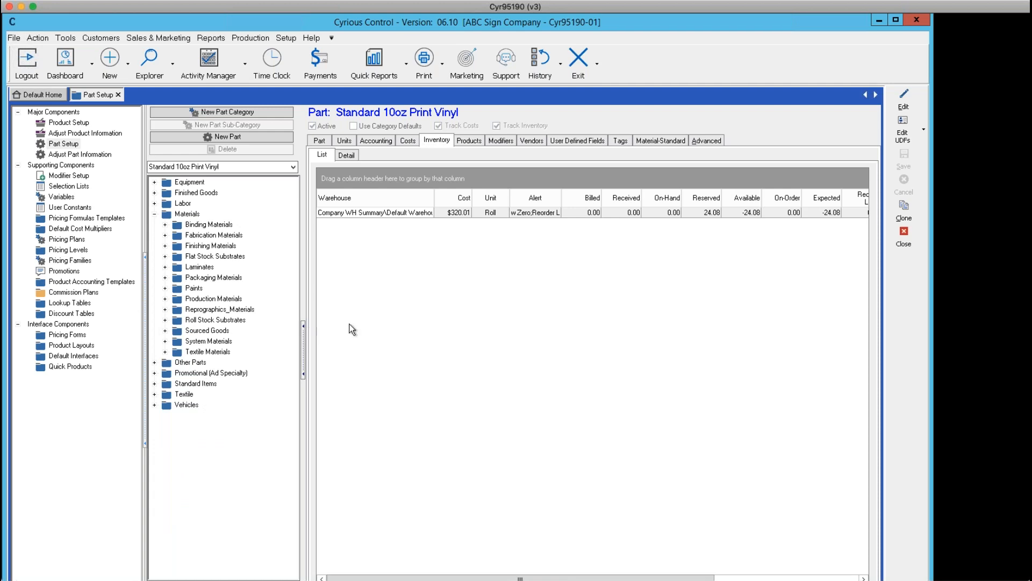
left_click(166, 257)
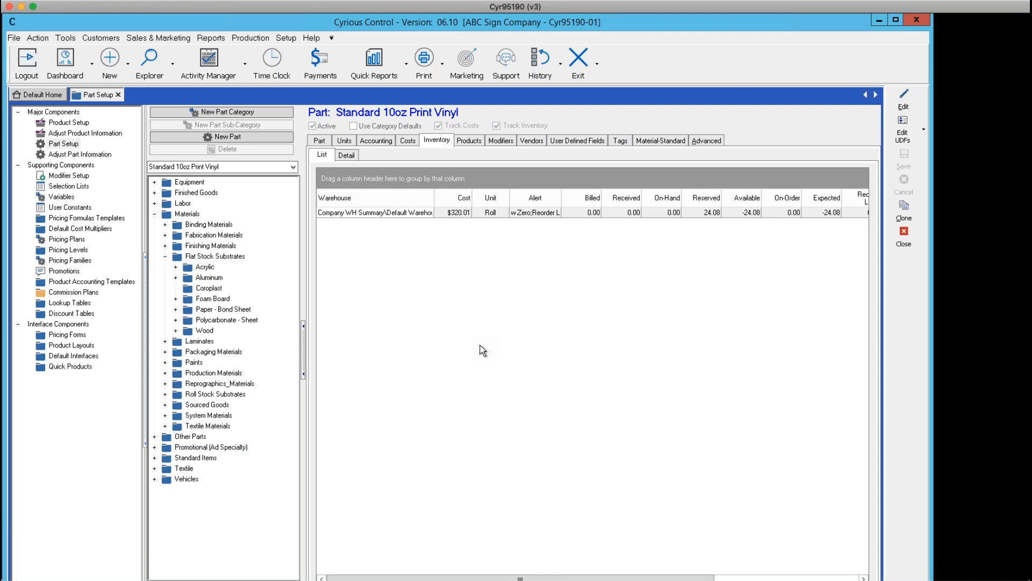
left_click(176, 267)
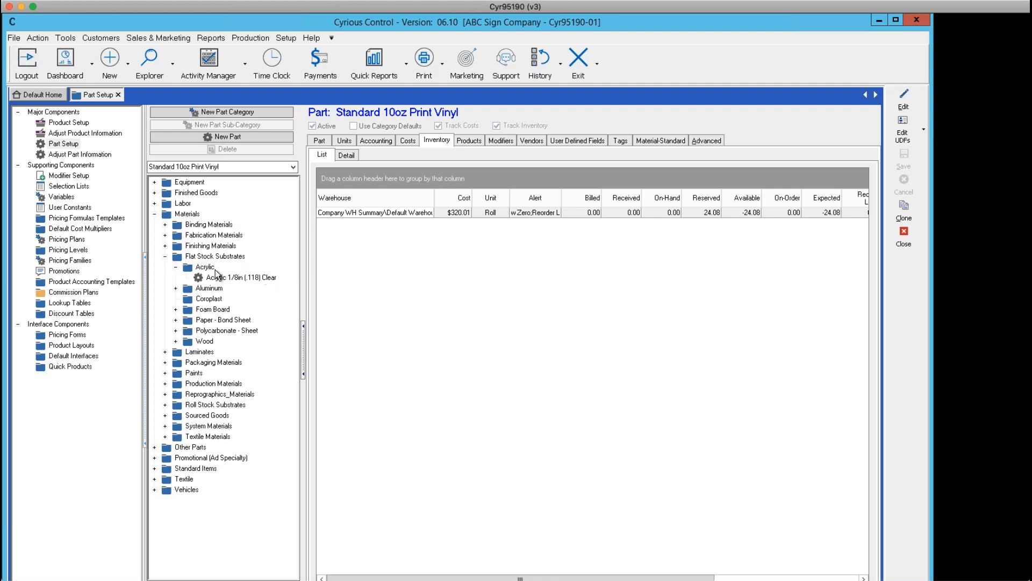
left_click(227, 278)
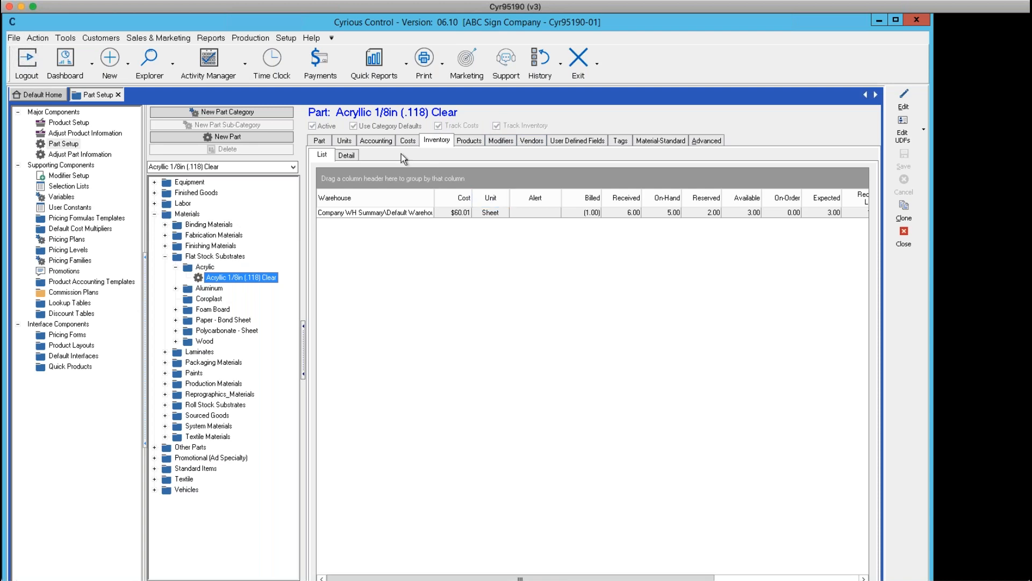
left_click(374, 139)
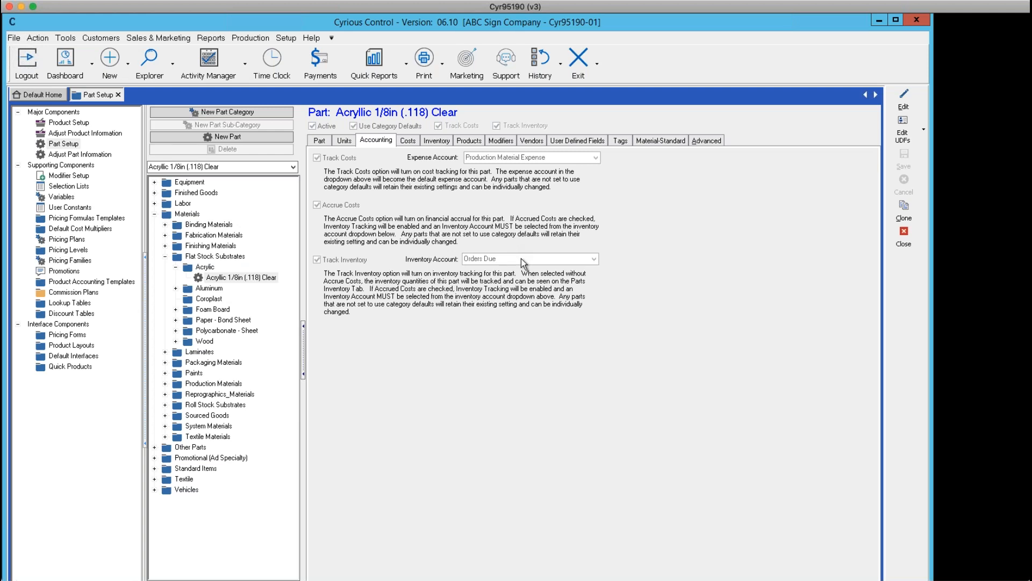
left_click(436, 141)
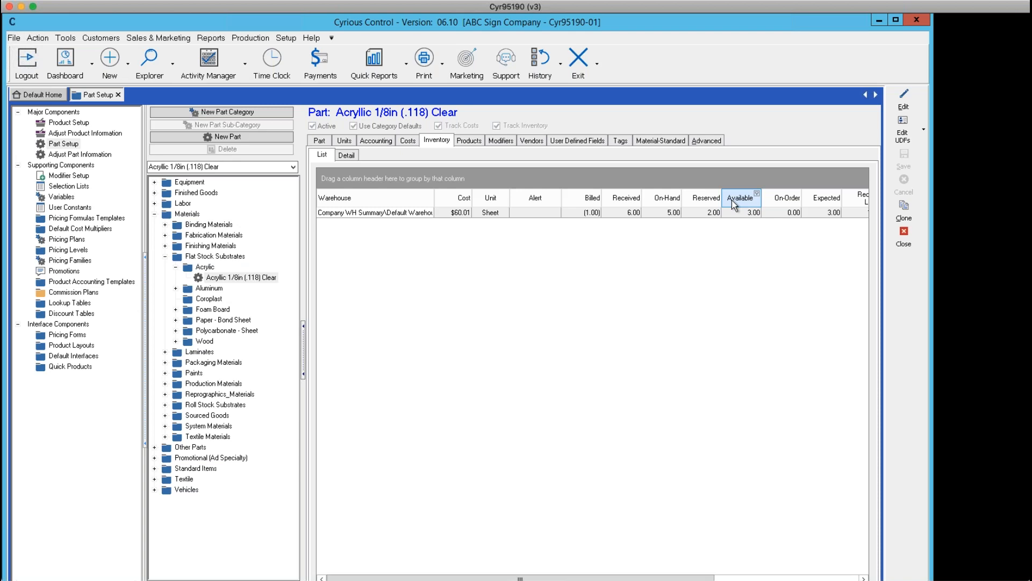
- Close Part Setup and start a new purchase order
left_click(893, 243)
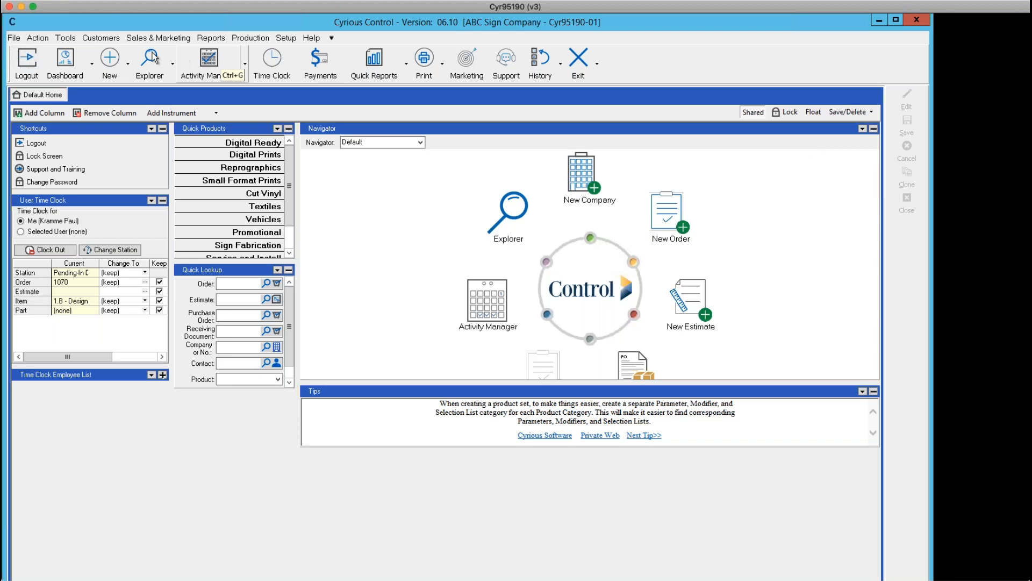
left_click(129, 66)
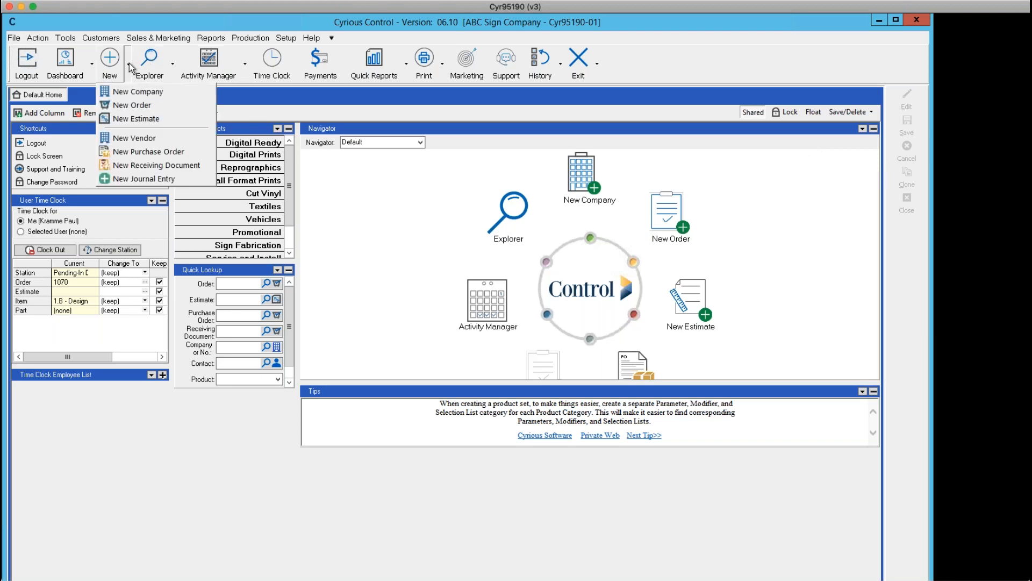
left_click(133, 153)
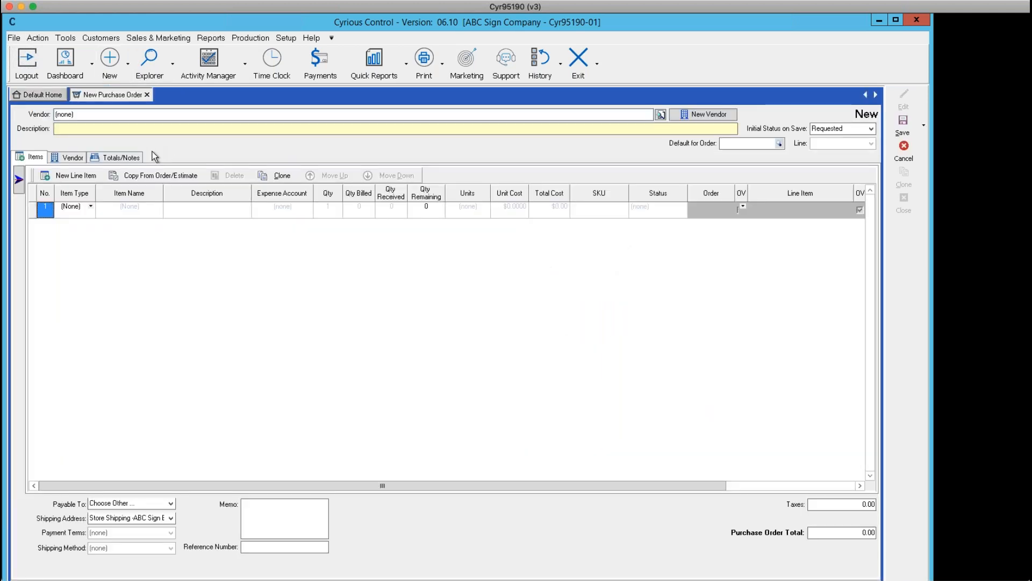
- Explore the purchase orders and open the CyrSkills Vendor purchase order that has the Requested status
left_click(174, 73)
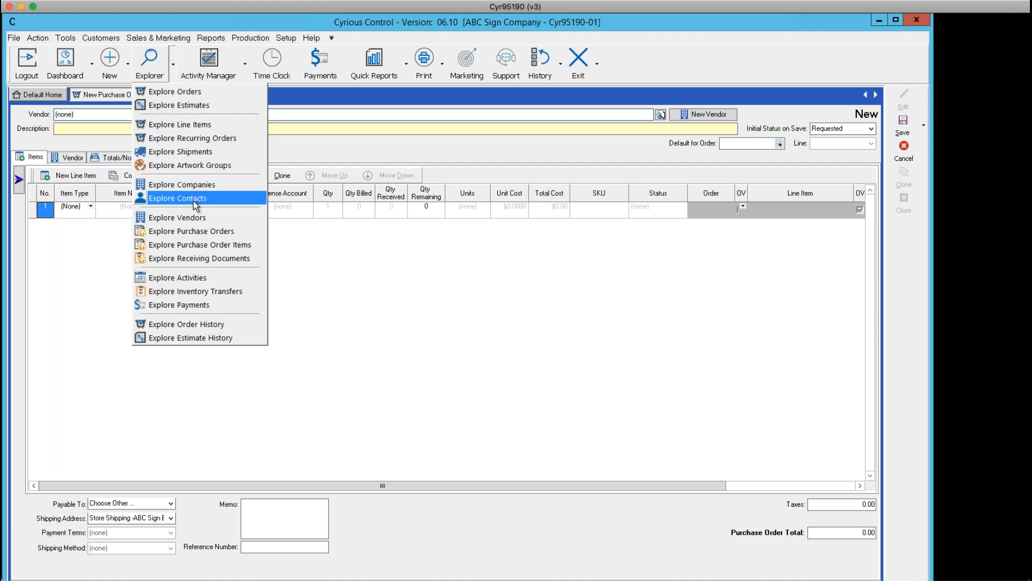
left_click(196, 231)
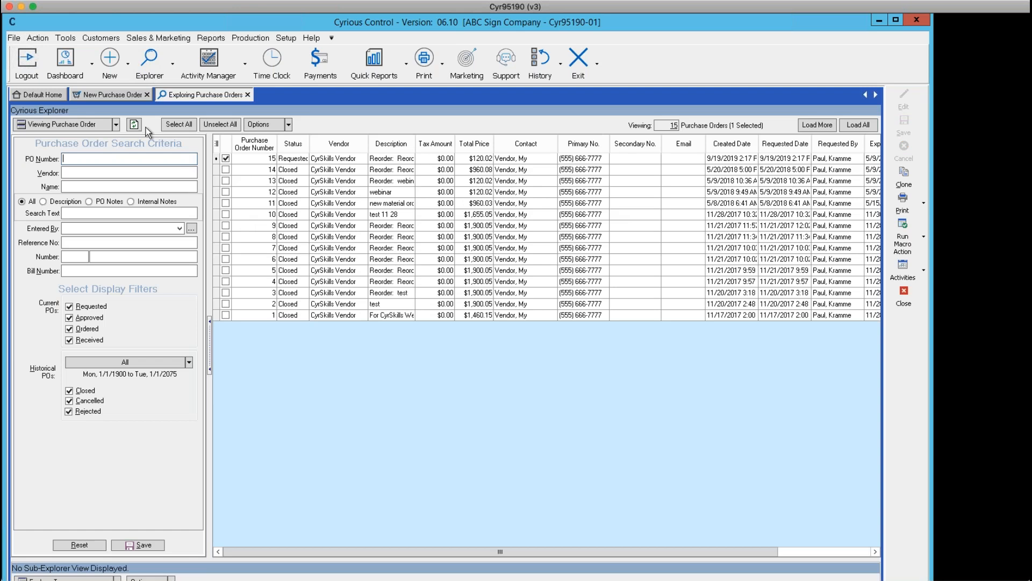
left_click(111, 92)
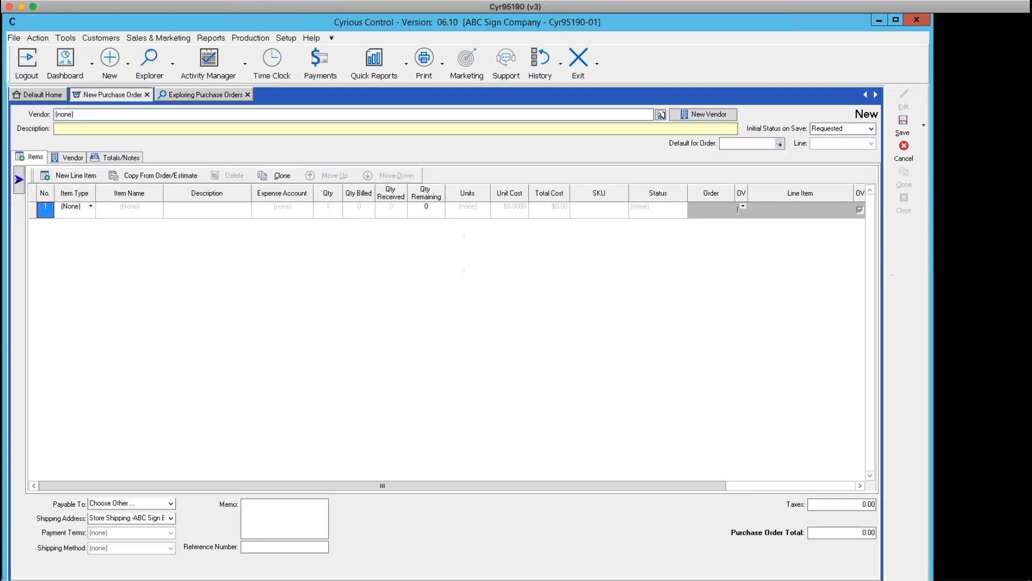
left_click(194, 96)
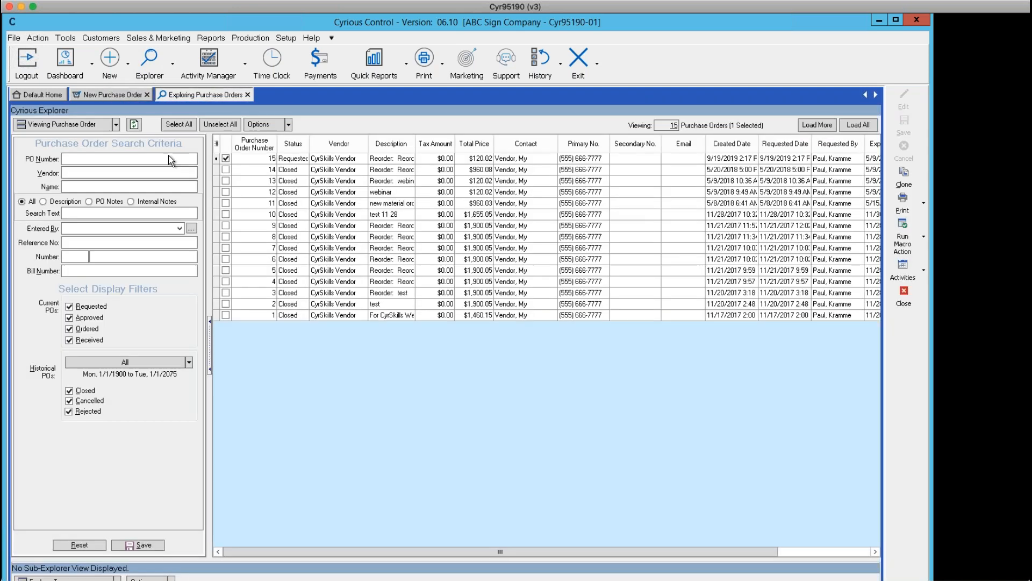
left_click(247, 162)
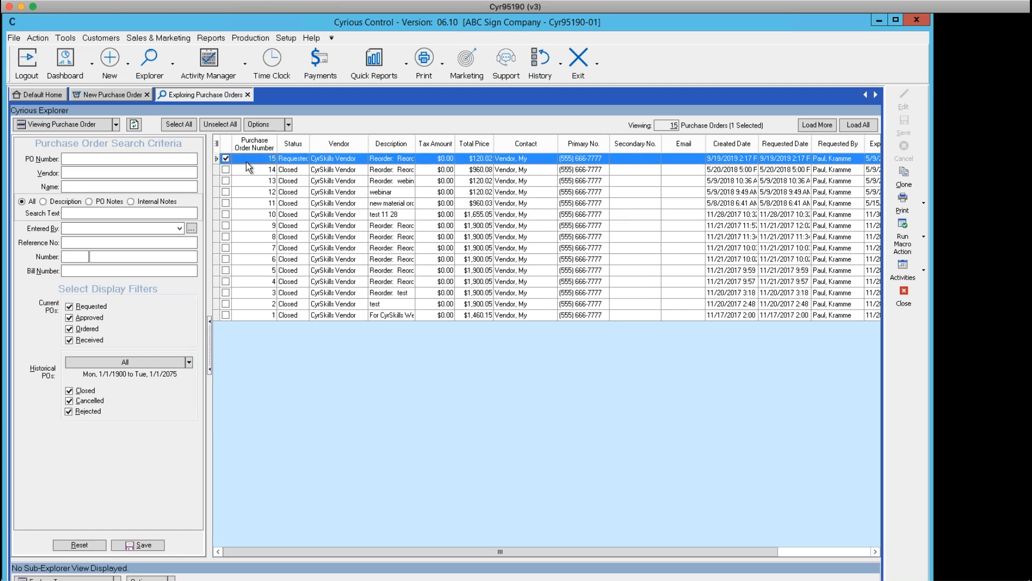
double_click(246, 163)
- Compare the blank new purchase order with the requested CyrSkills Vendor purchase order, looking at the vendor, description and item fields
left_click(124, 92)
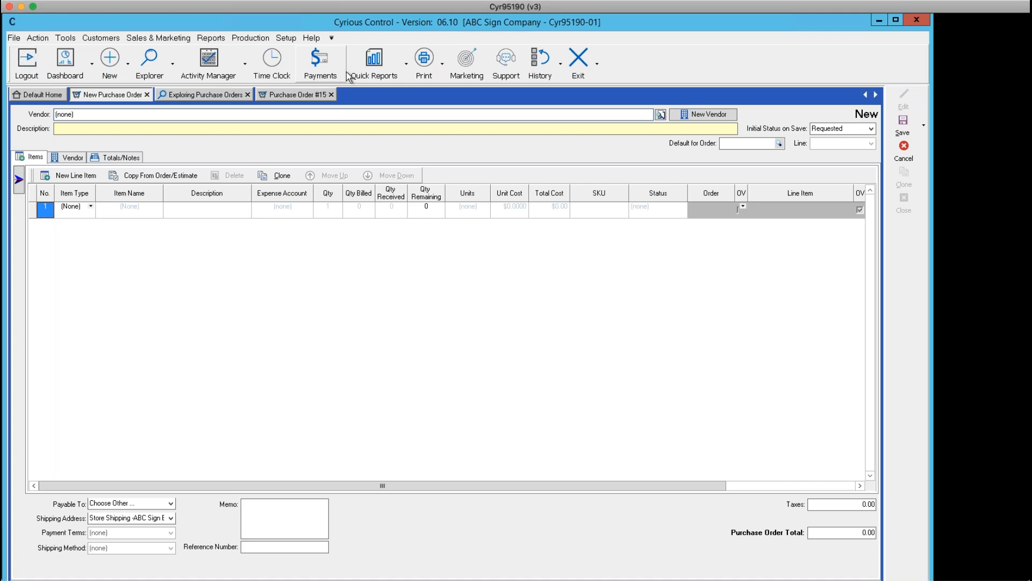
left_click(167, 111)
left_click(283, 92)
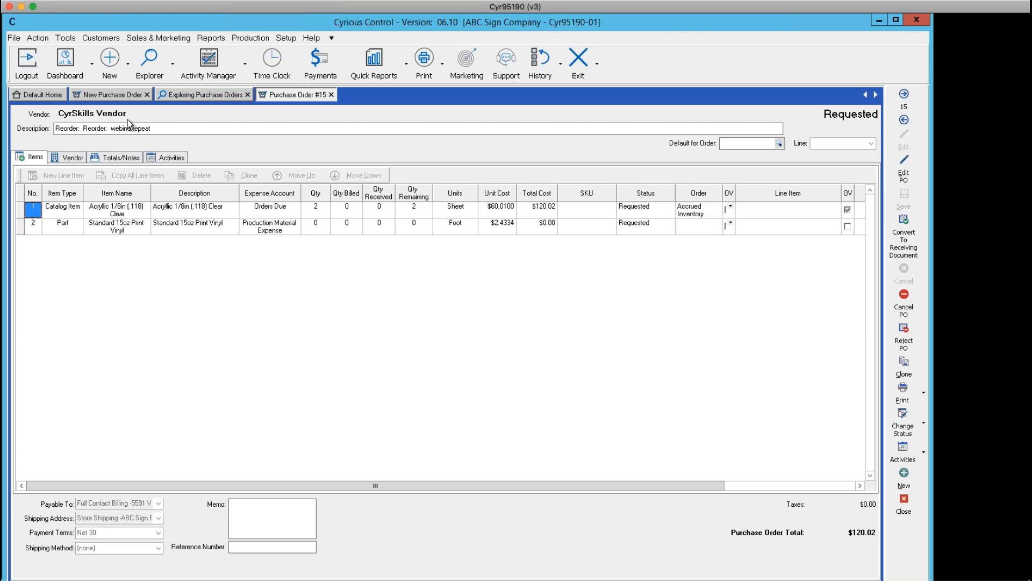
left_click(141, 92)
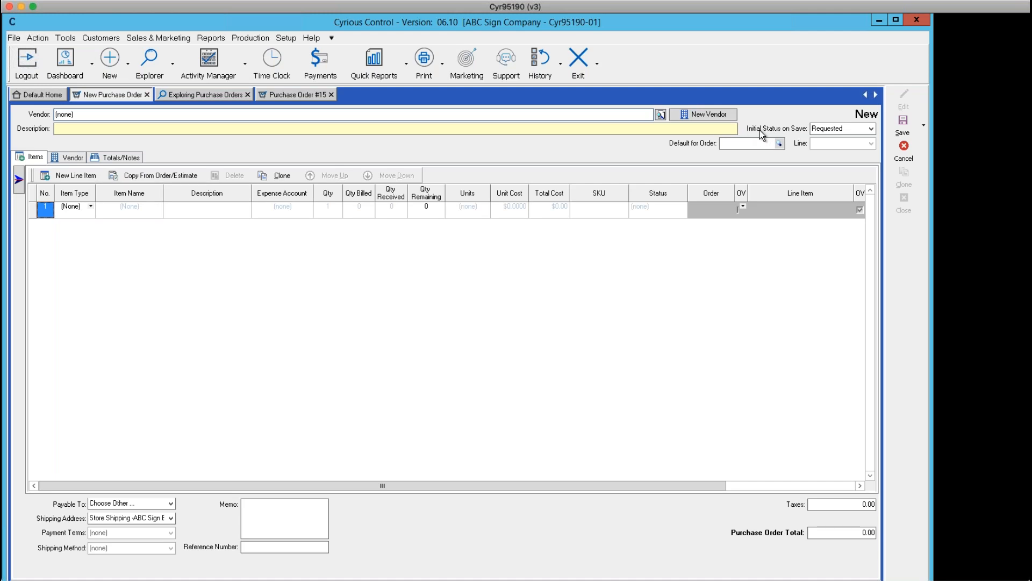
- Review the initial status options of the new purchase order, keep Requested, and discard the purchase order without saving
left_click(871, 129)
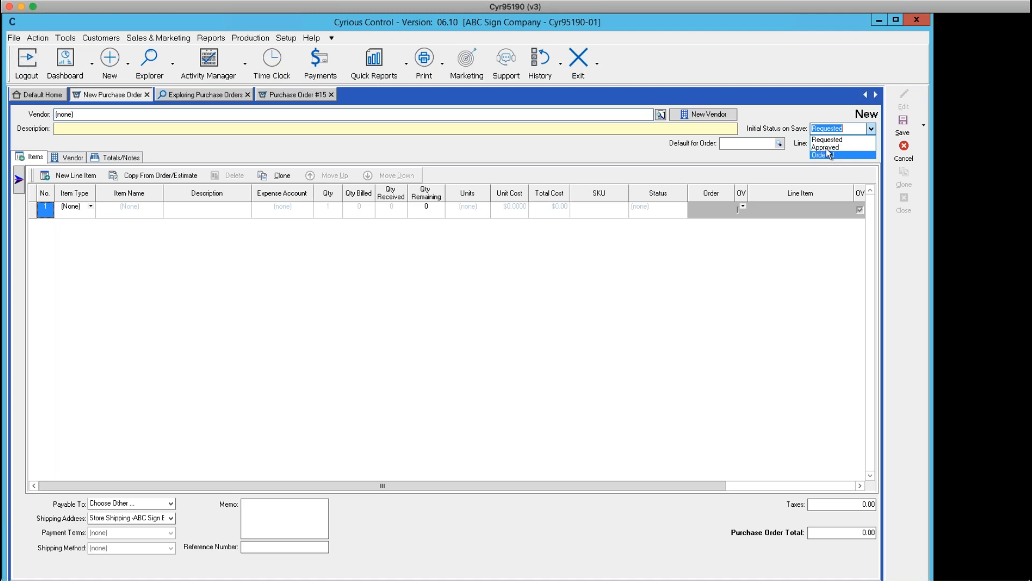
left_click(826, 138)
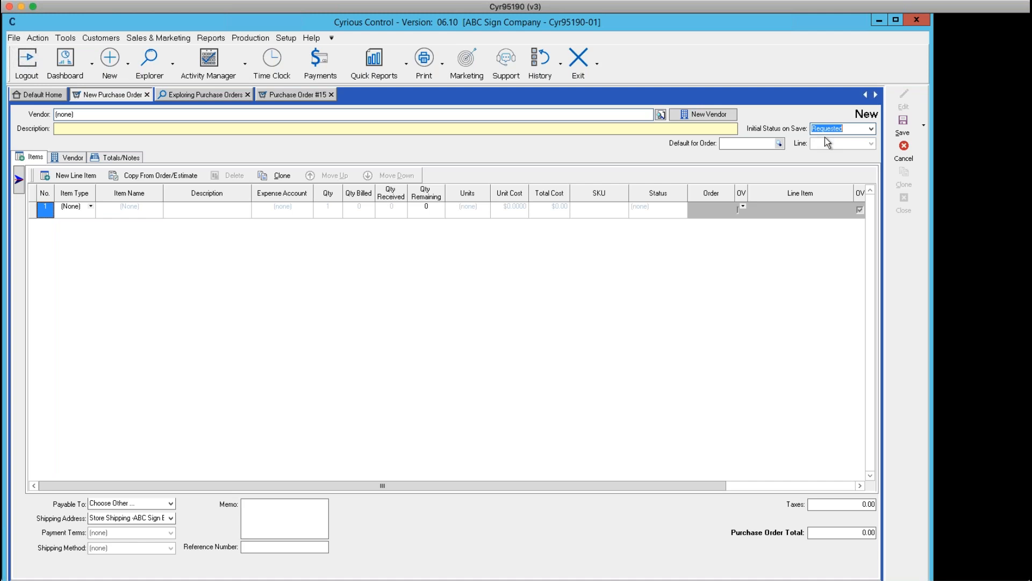
left_click(872, 130)
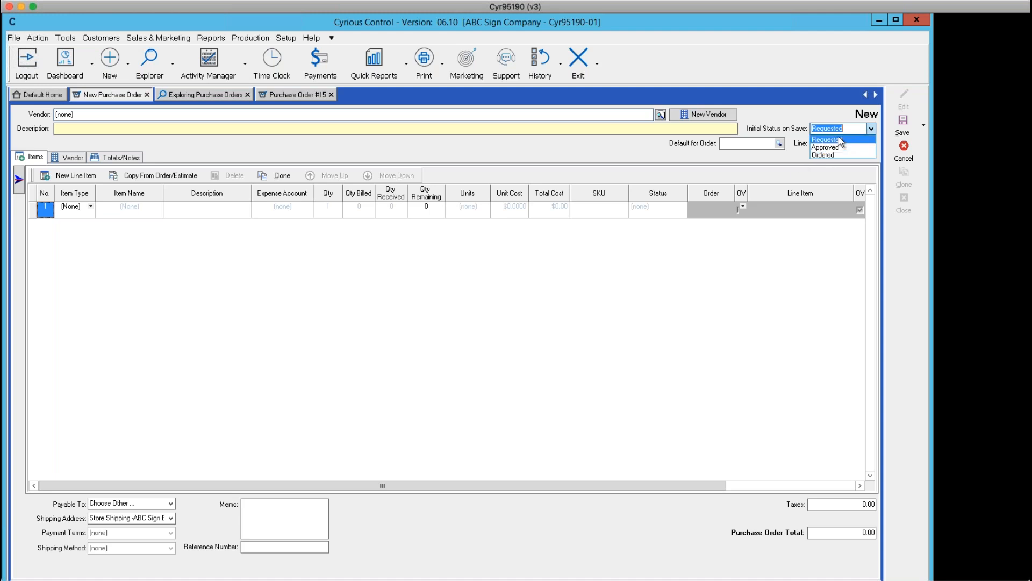
left_click(840, 139)
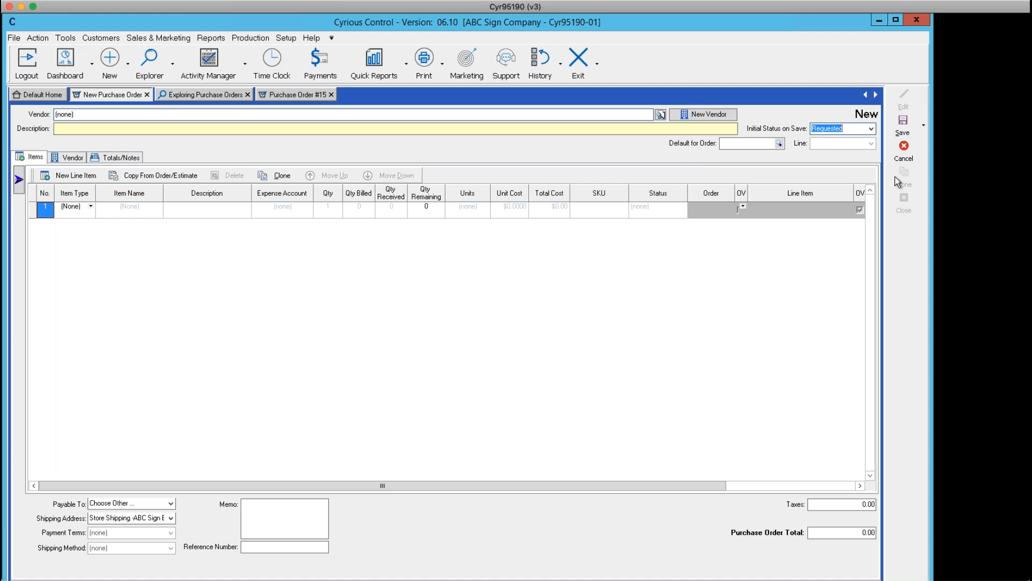
left_click(900, 153)
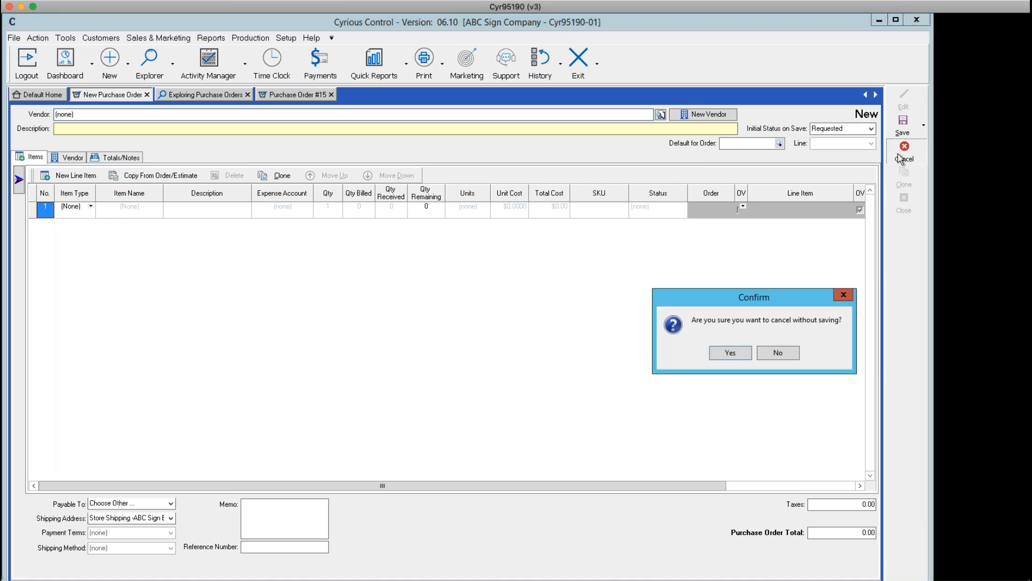
left_click(732, 352)
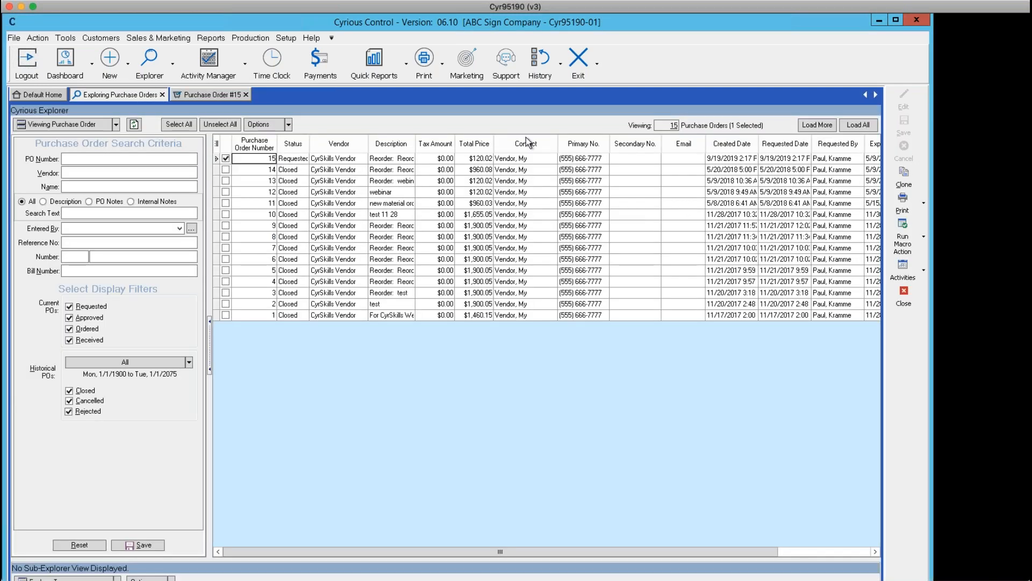
- Start a new vendor and review its vendor settings, including the default shipping method choices
left_click(128, 63)
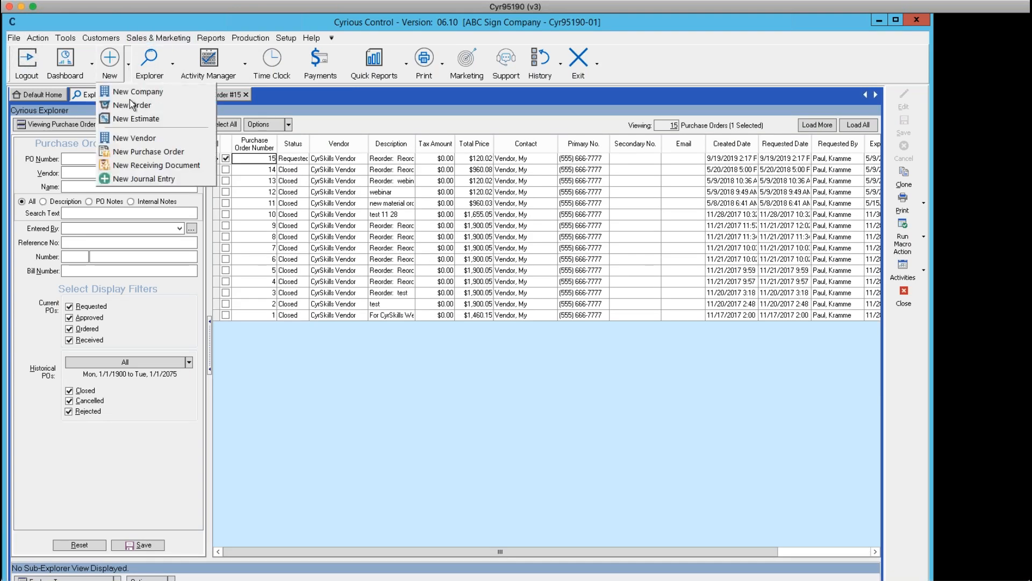
left_click(137, 137)
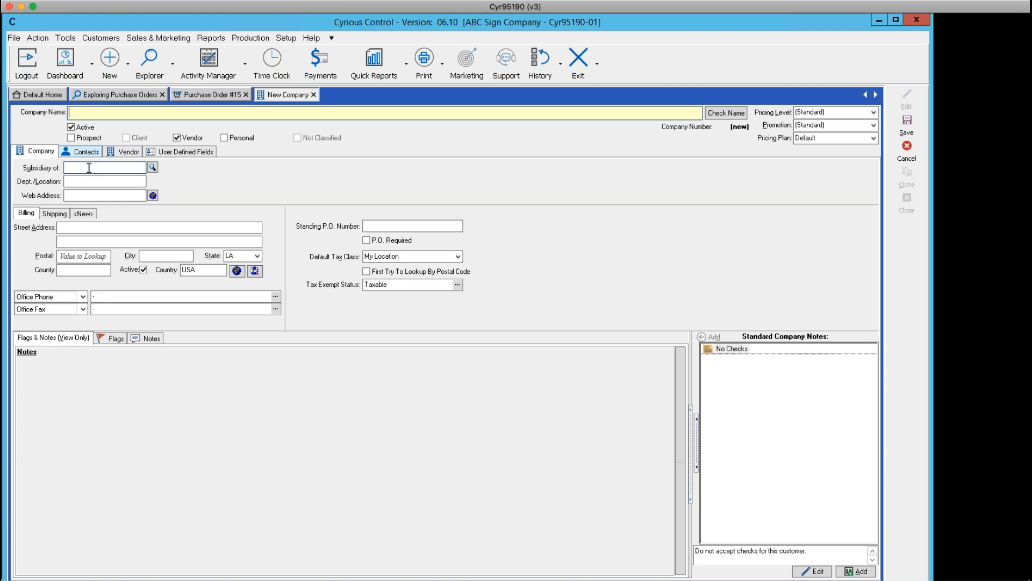
left_click(129, 152)
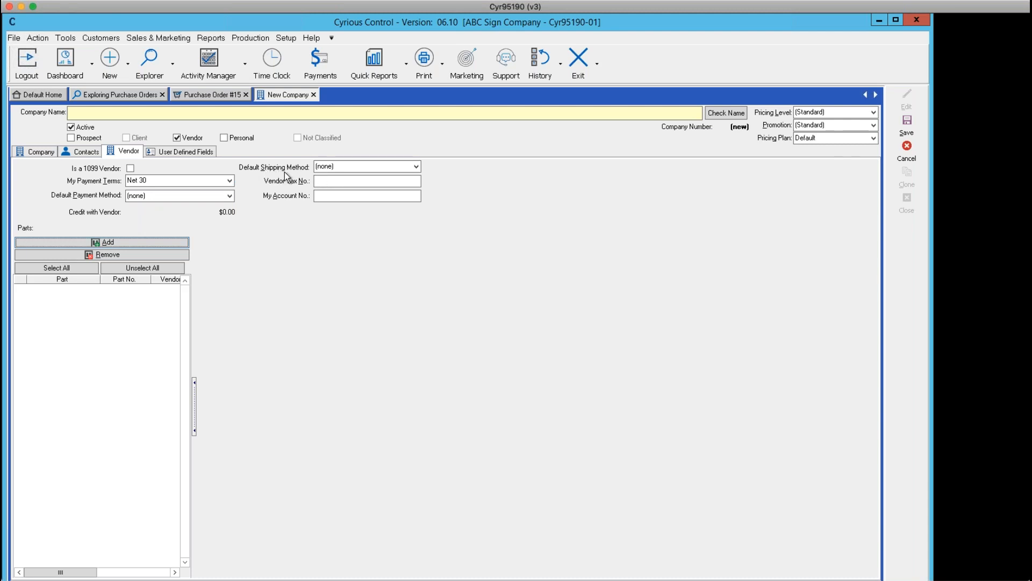
left_click(416, 168)
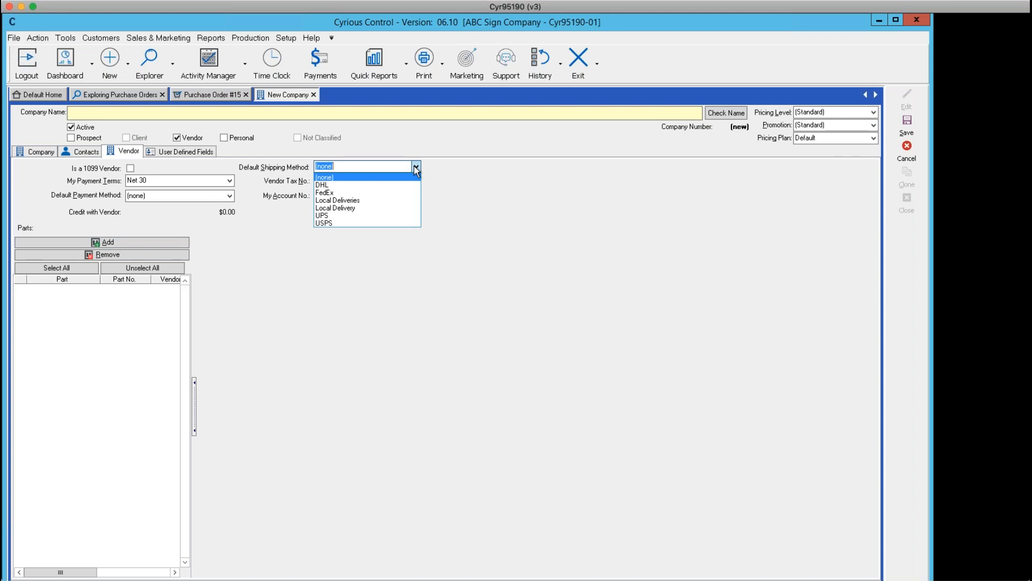
left_click(495, 214)
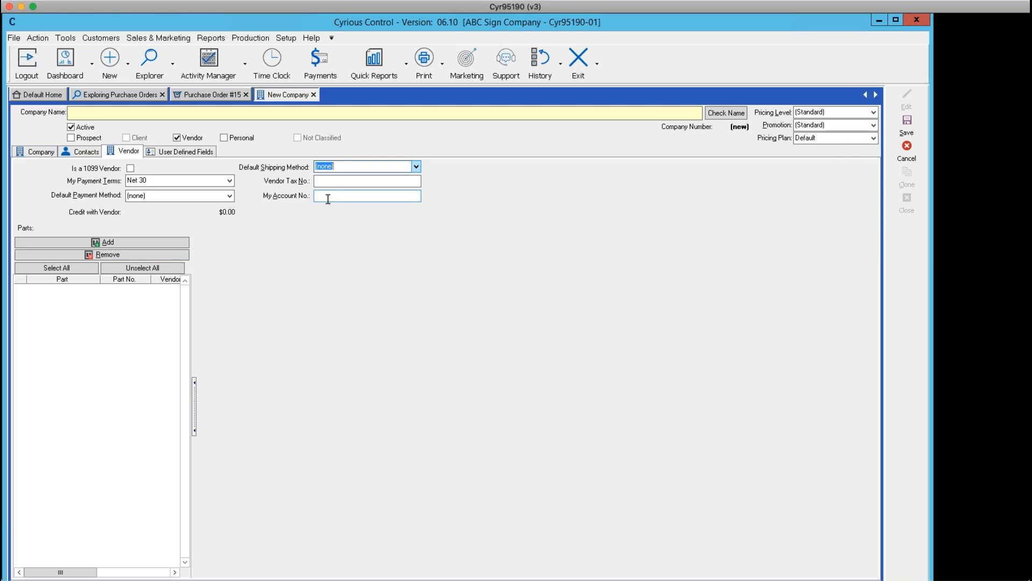
- Add Standard 10oz Print Vinyl from Materials, Roll Stock Substrates, Print Vinyl to the new vendor's parts, and check its part record
left_click(65, 241)
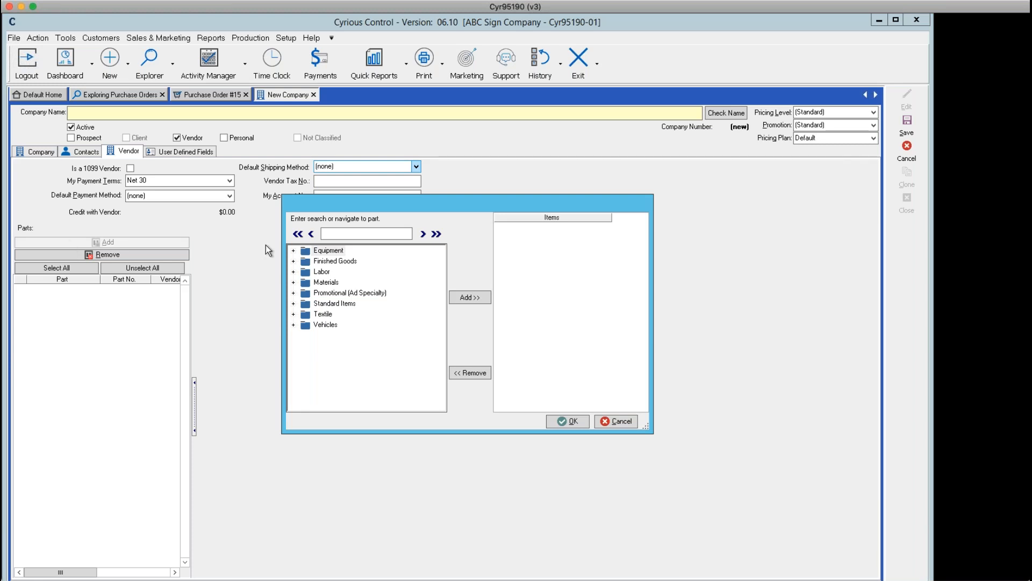
left_click(295, 281)
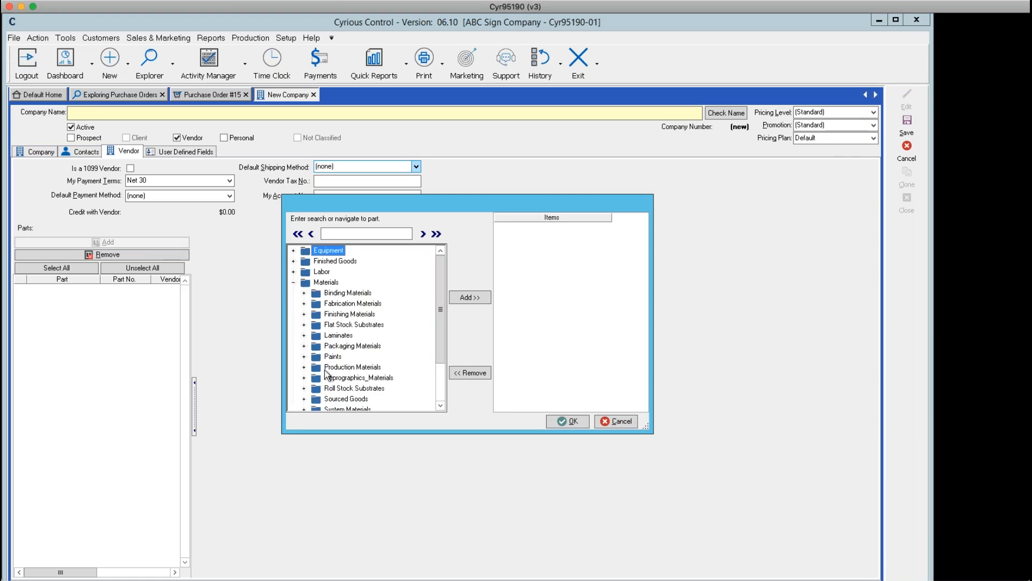
left_click(305, 388)
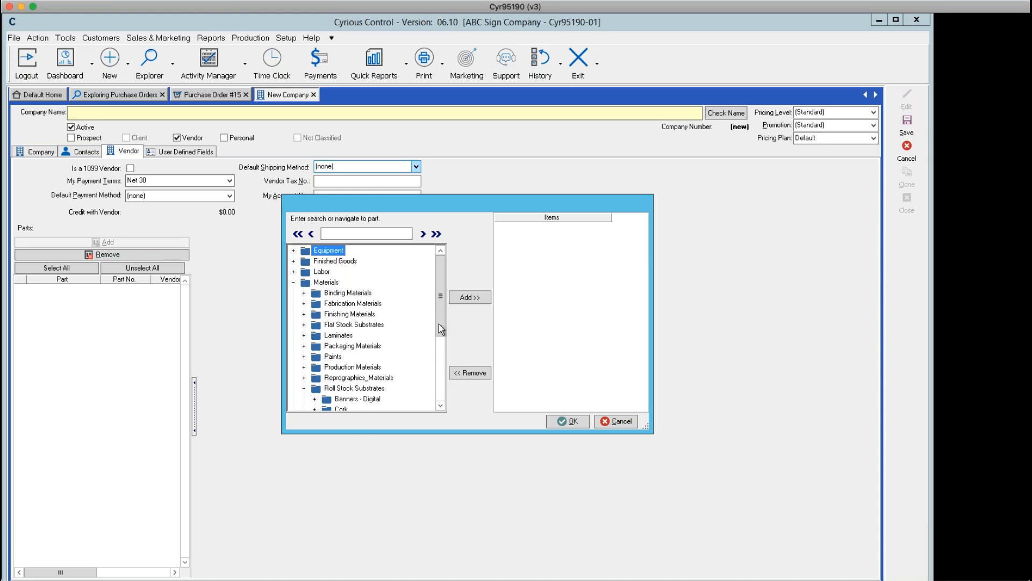
left_click_drag(437, 319, 439, 362)
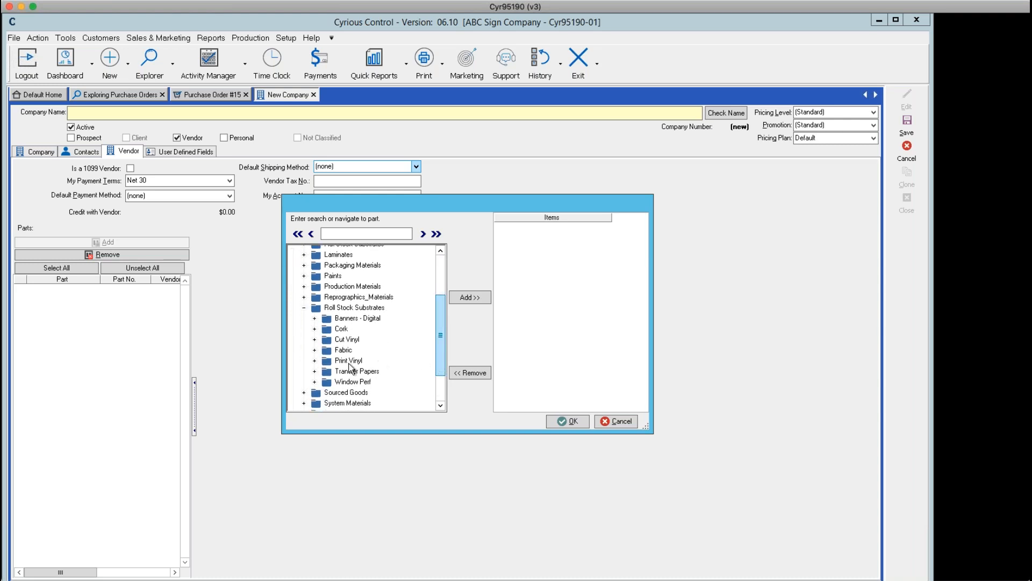
left_click(315, 361)
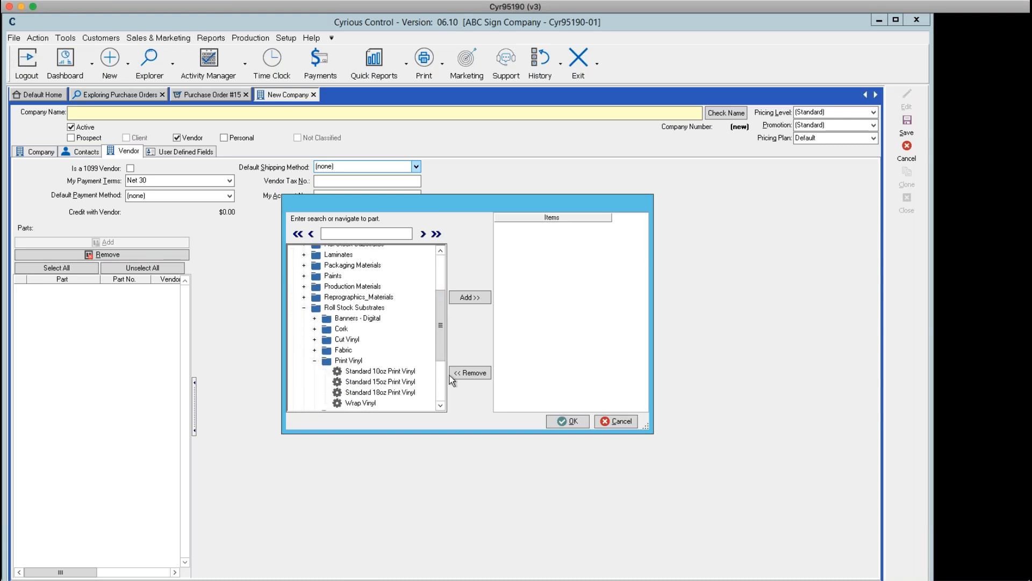
left_click(383, 371)
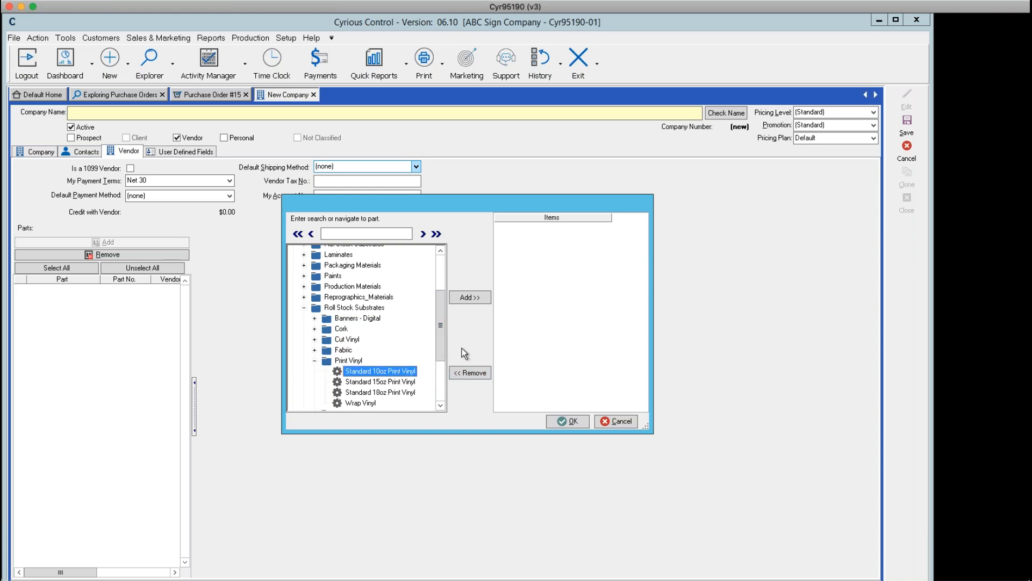
left_click(463, 297)
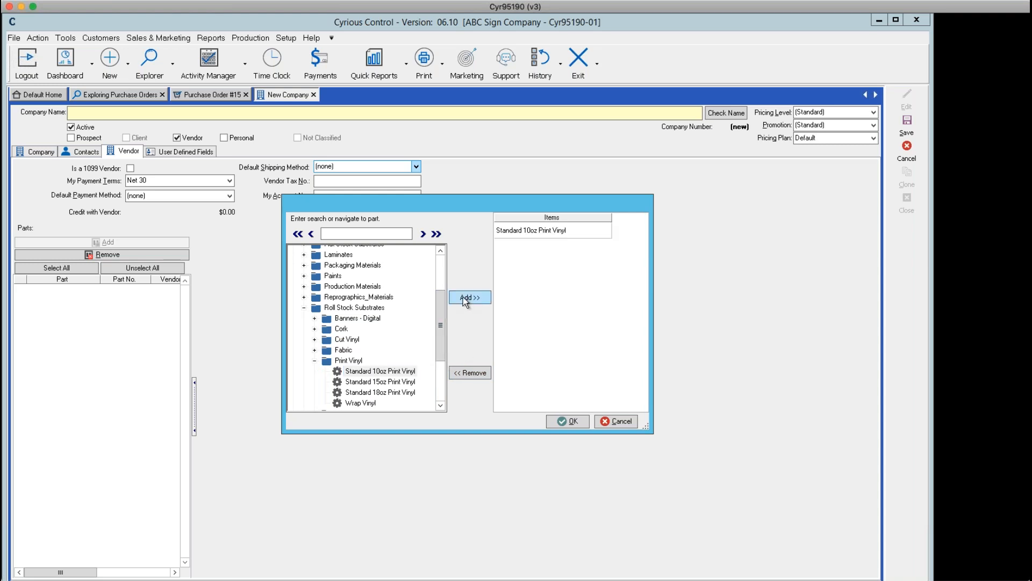
left_click(569, 421)
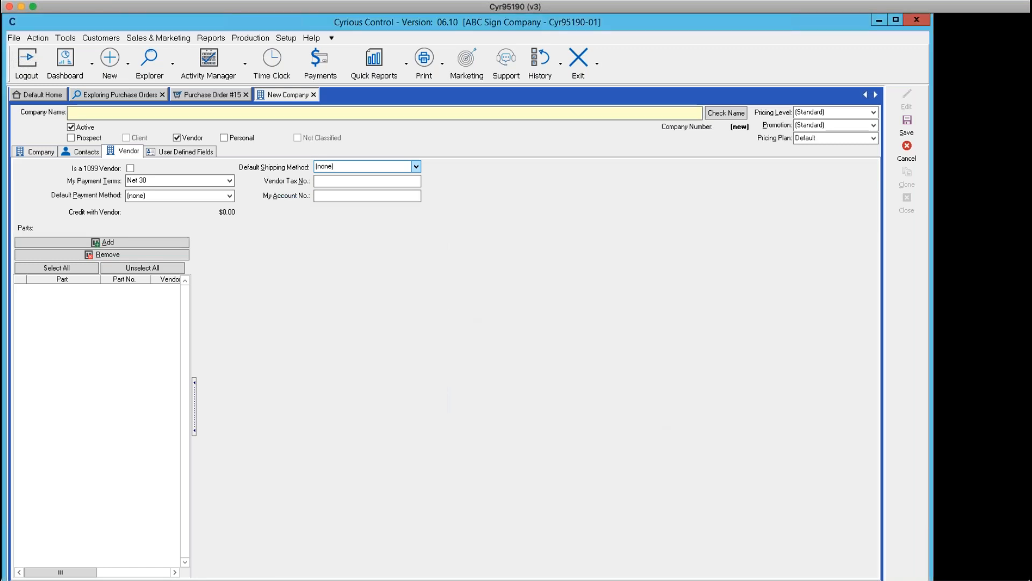
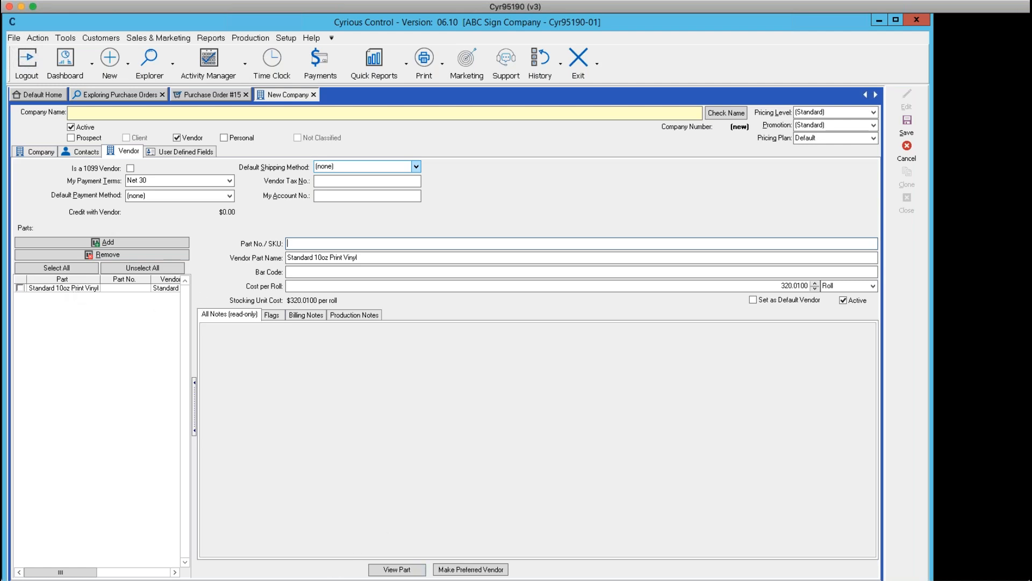
left_click(393, 571)
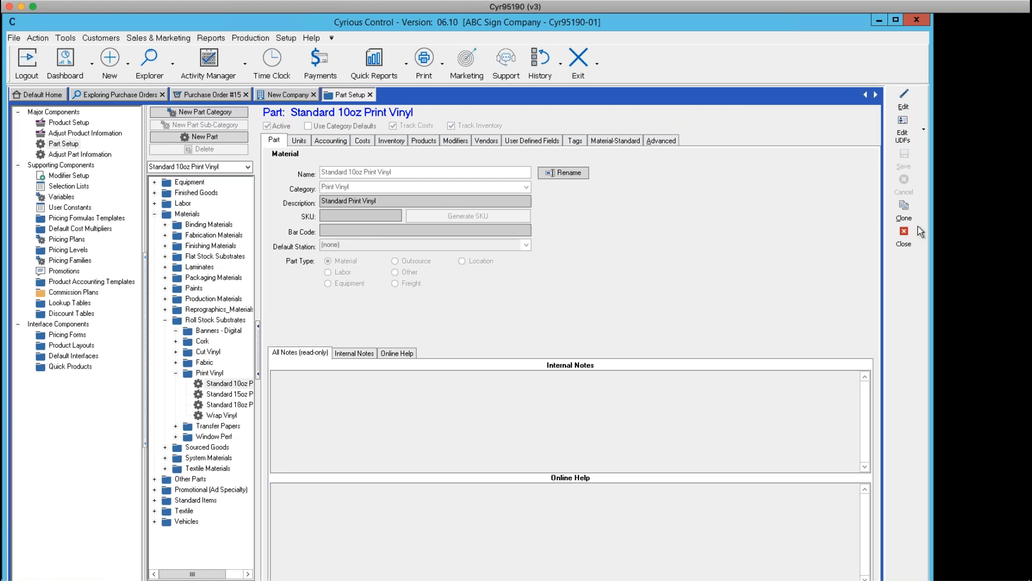
left_click(903, 235)
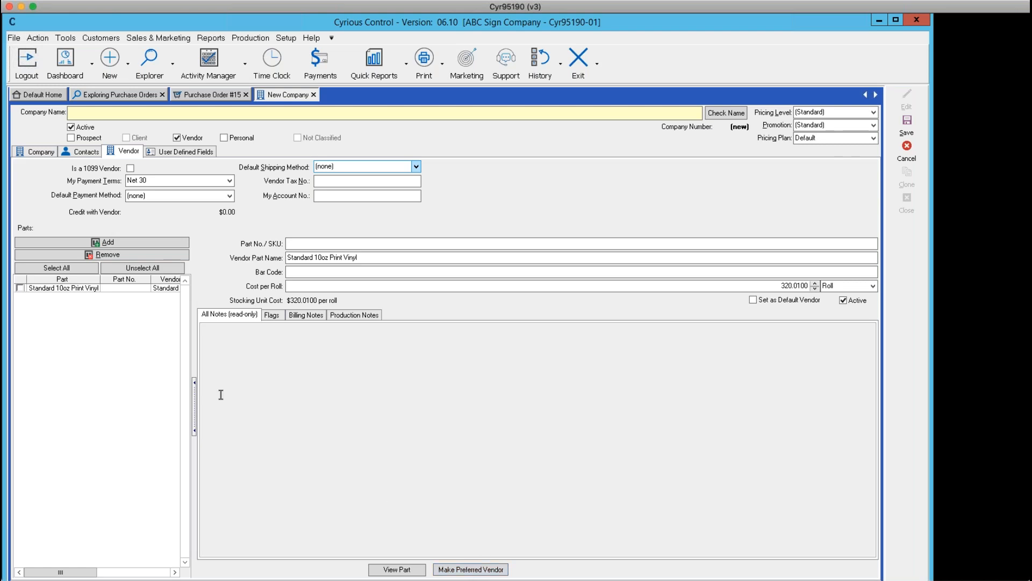
- Start a new purchase order, check it against Purchase Order #15, and set its vendor to CyrSkills Vendor
left_click(204, 95)
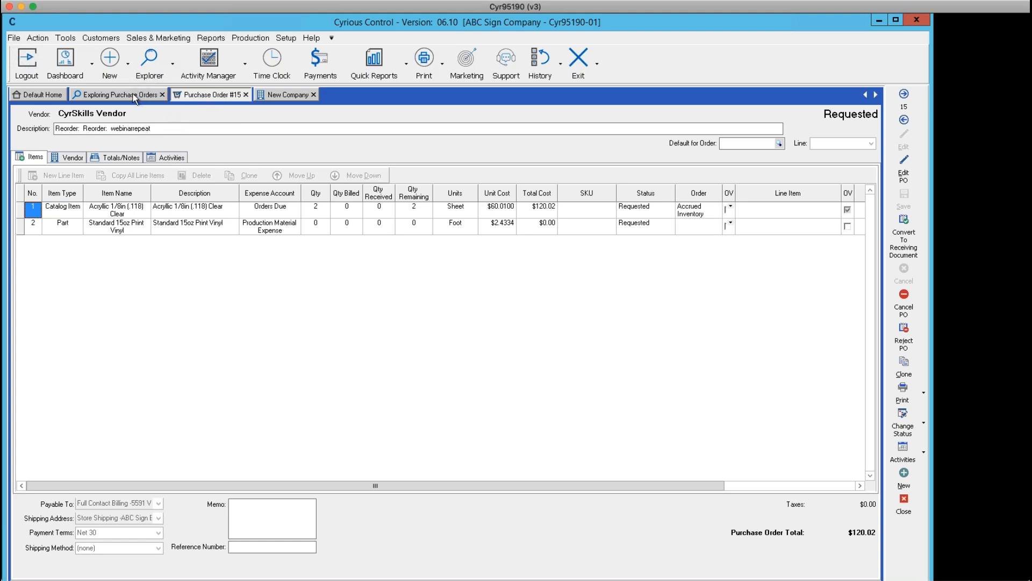
left_click(129, 63)
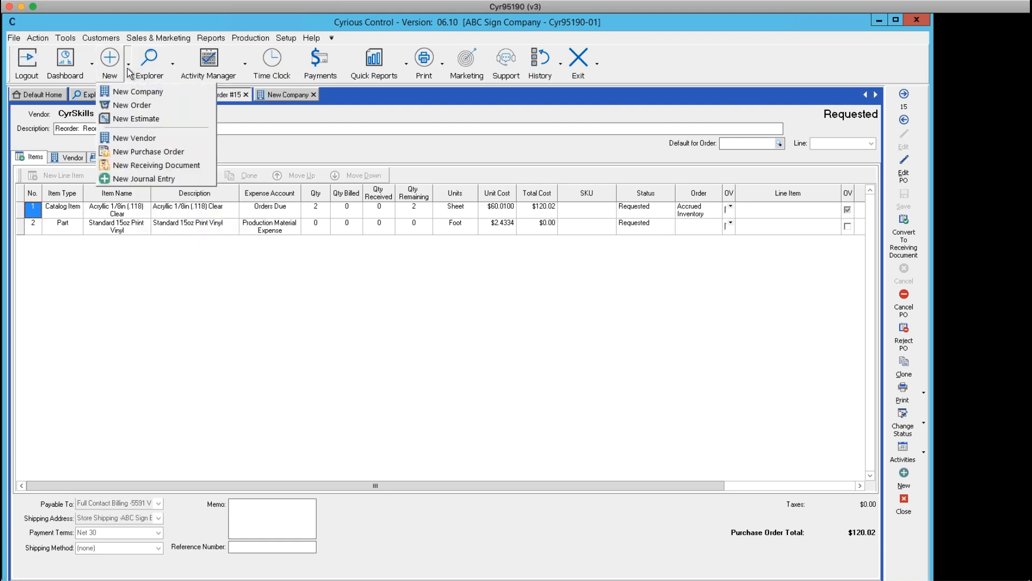
left_click(141, 151)
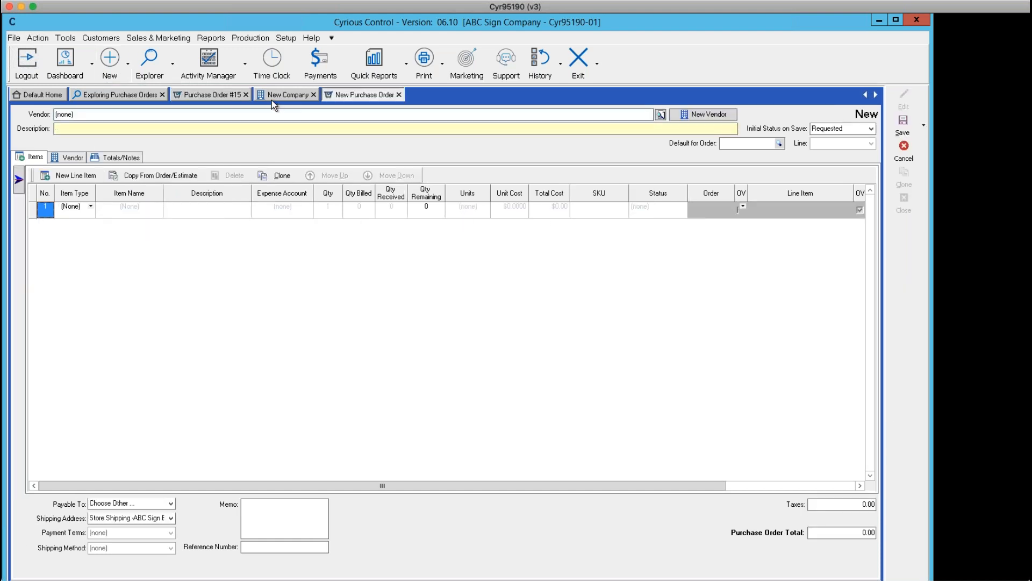
left_click(233, 95)
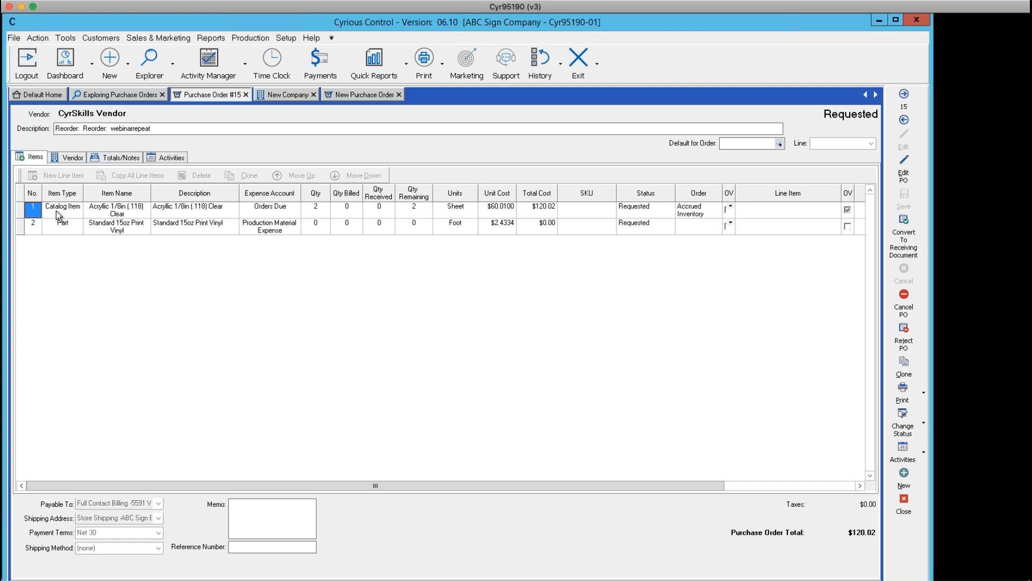
left_click(352, 95)
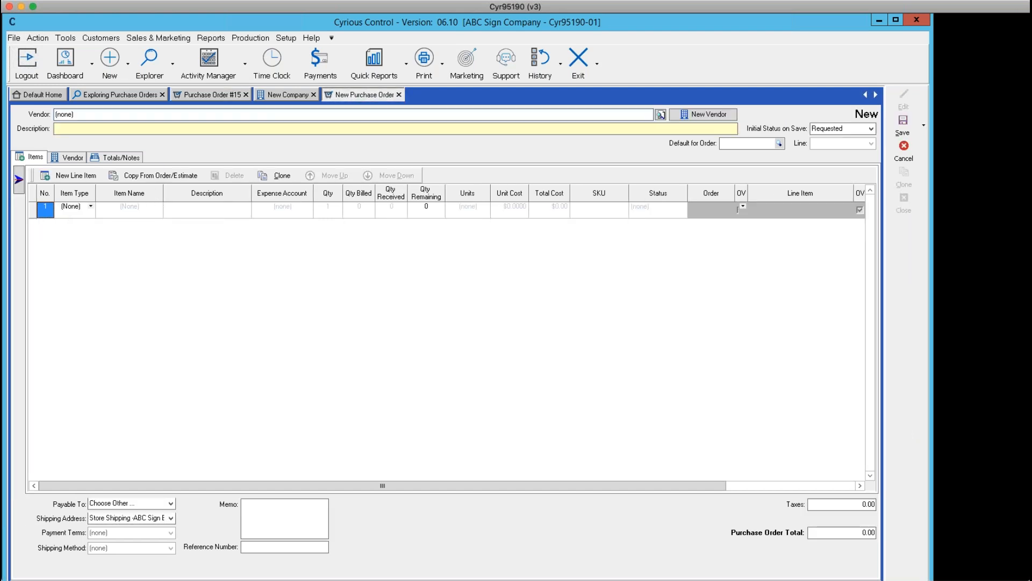
left_click(181, 113)
type("cysk")
key("Return")
type("cy")
- Add the catalog item Standard 10oz Print Vinyl as the first line of the purchase order with a quantity of 2 rolls
left_click(90, 206)
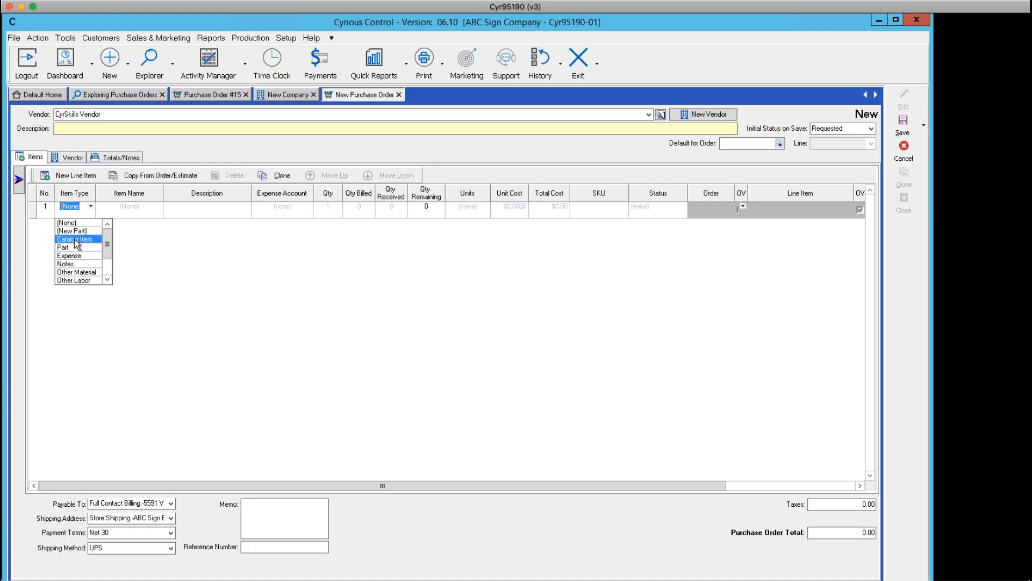
left_click(75, 239)
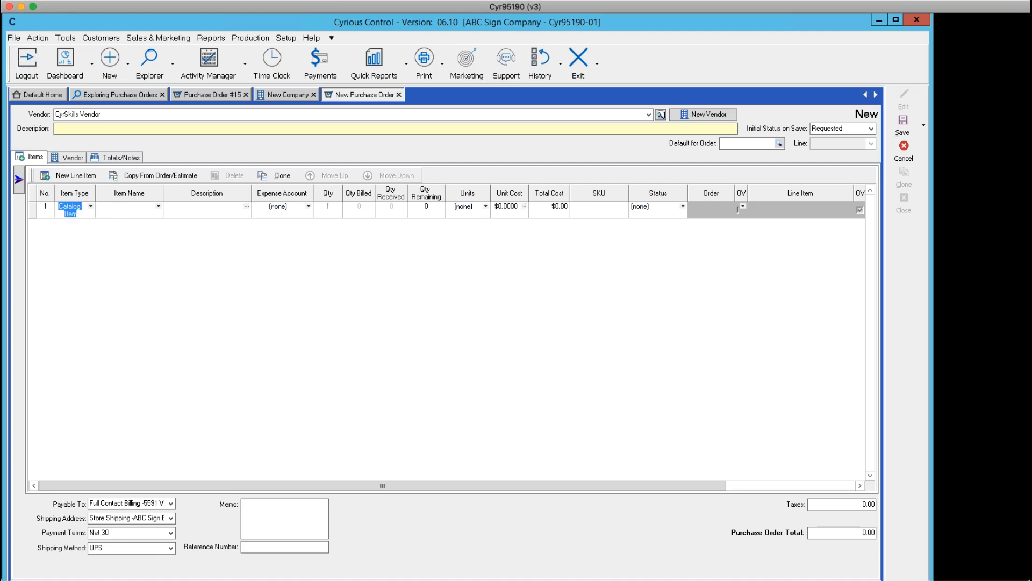
left_click(159, 206)
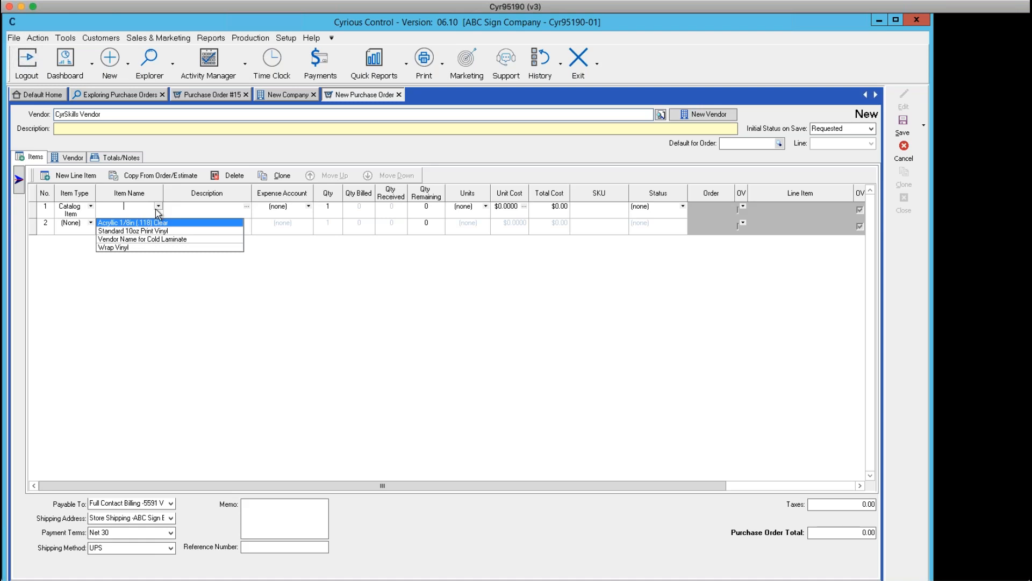
left_click(136, 230)
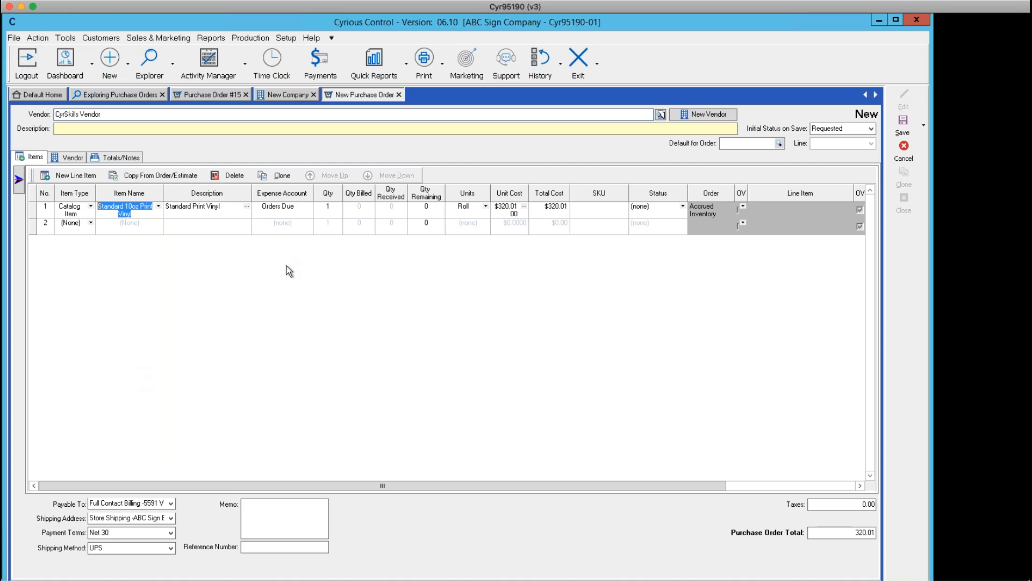
left_click(325, 208)
type("4")
key("Tab")
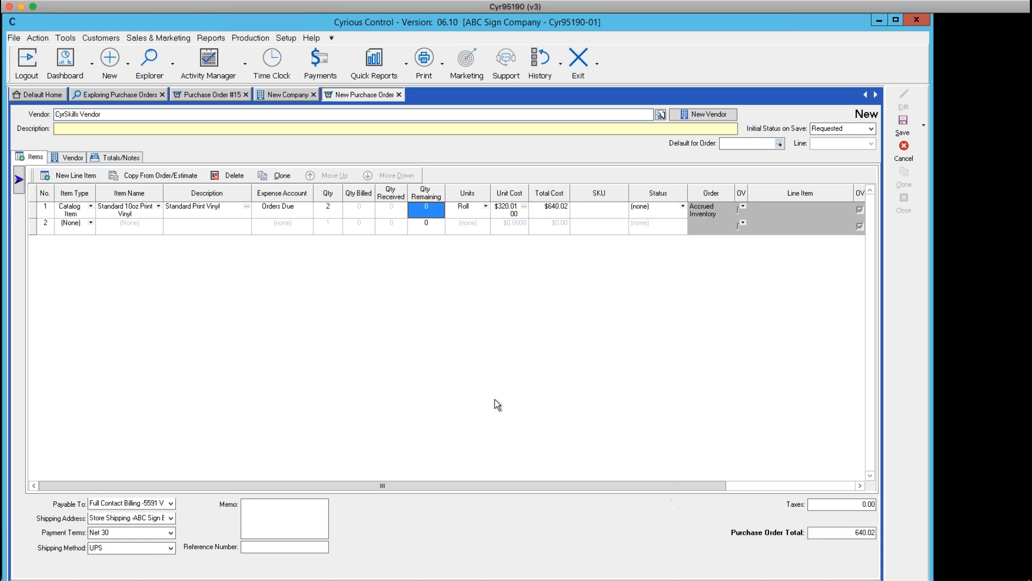
- Add the part Aluminum .040 Brushed 48in x 96in as the second line item with a quantity of 5 sheets
left_click(91, 223)
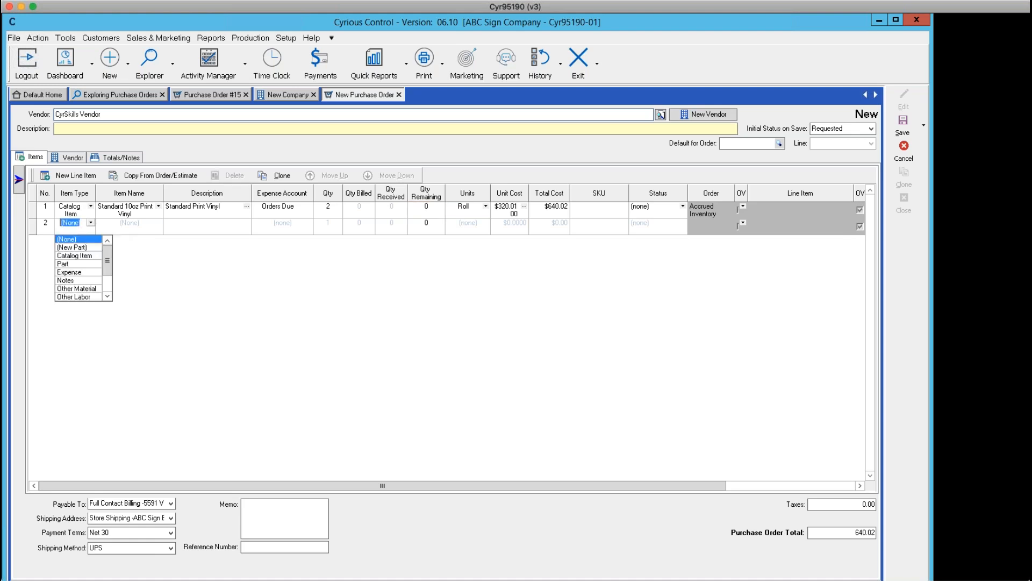
left_click(78, 264)
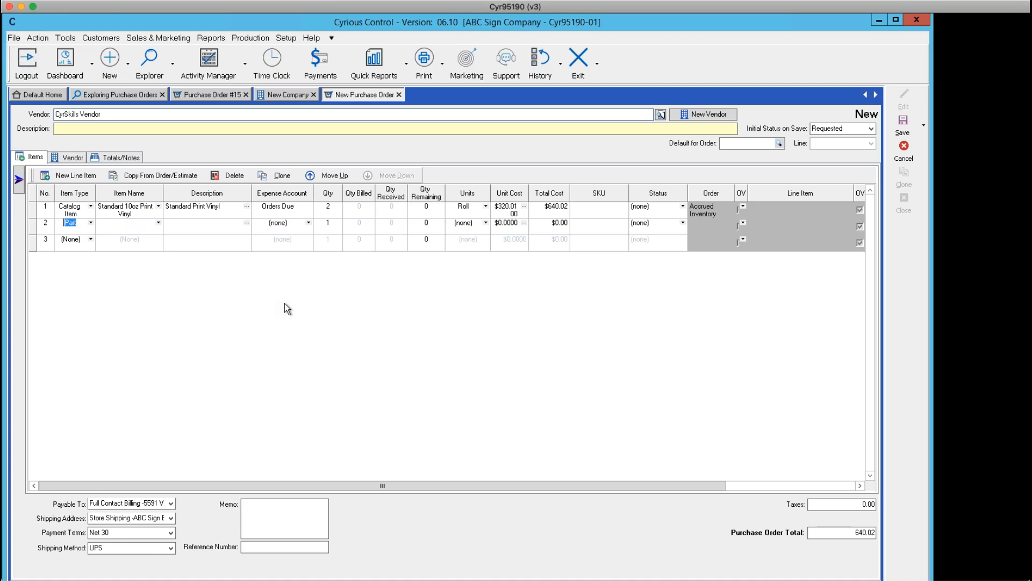
left_click(159, 223)
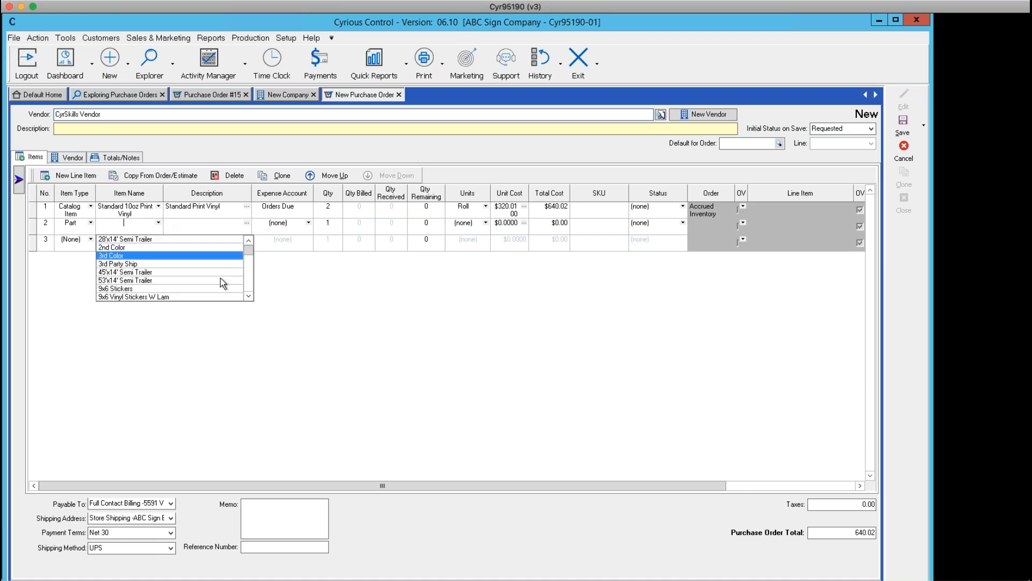
left_click(249, 297)
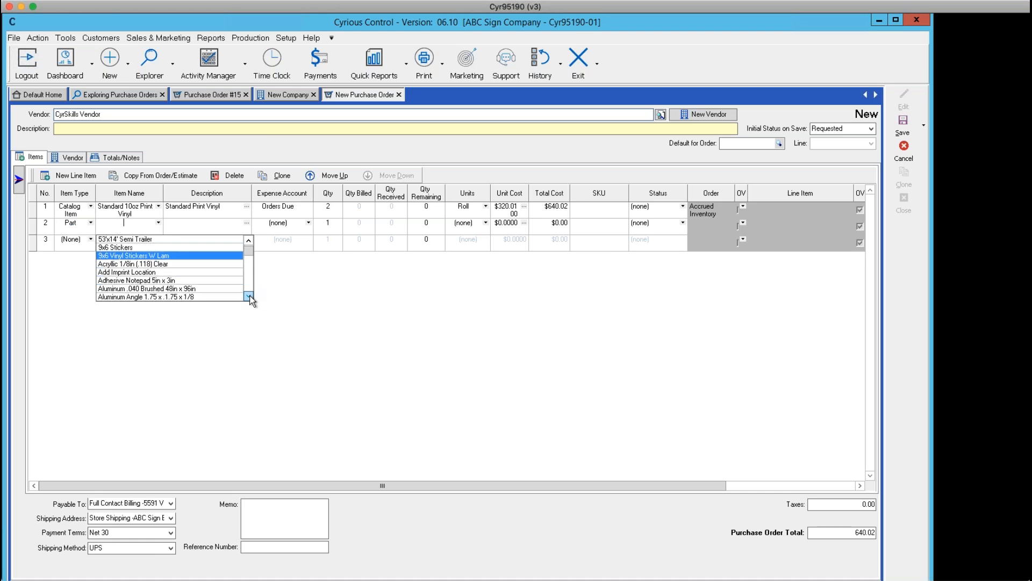
left_click(249, 297)
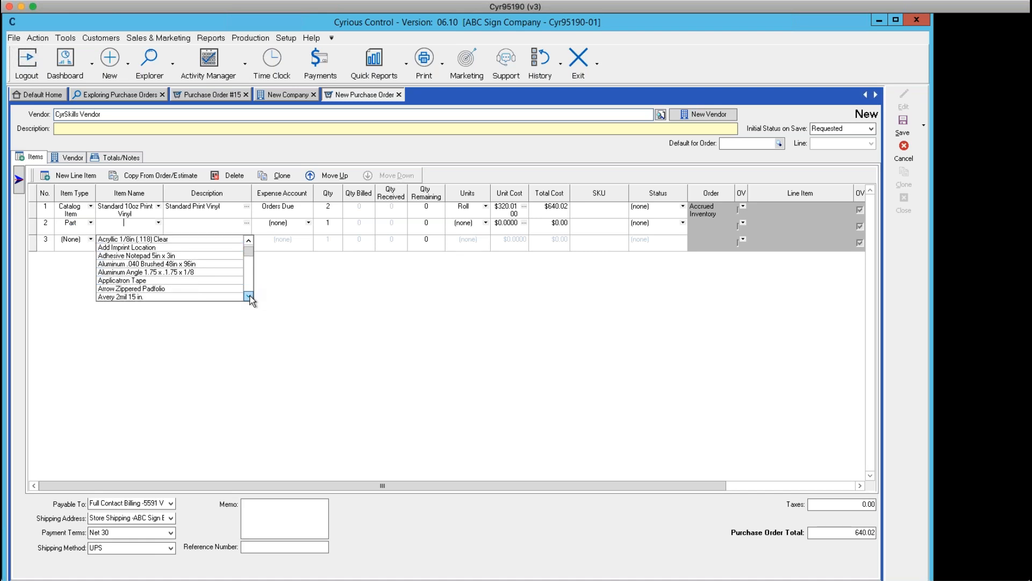
left_click(186, 264)
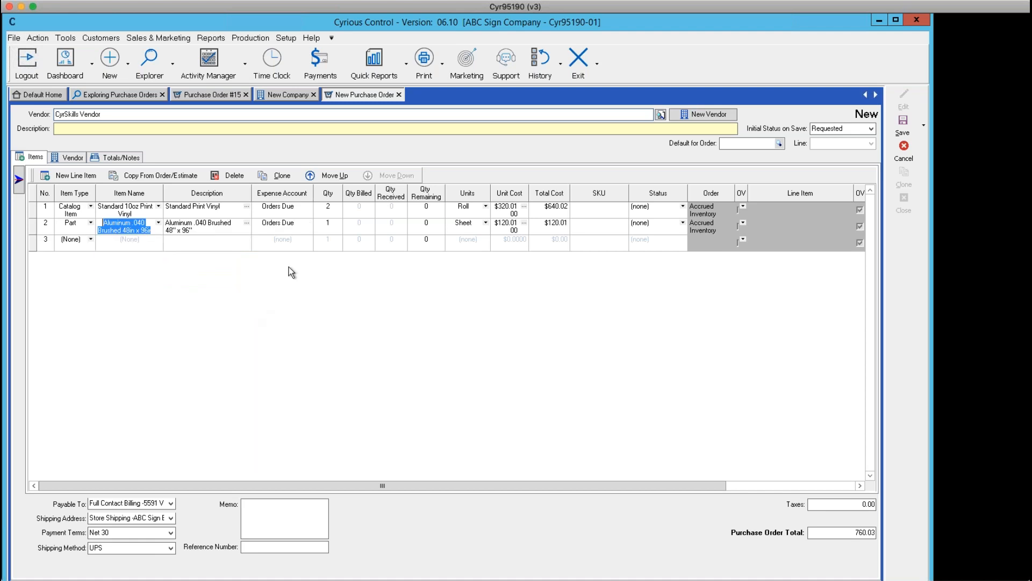
left_click(340, 226)
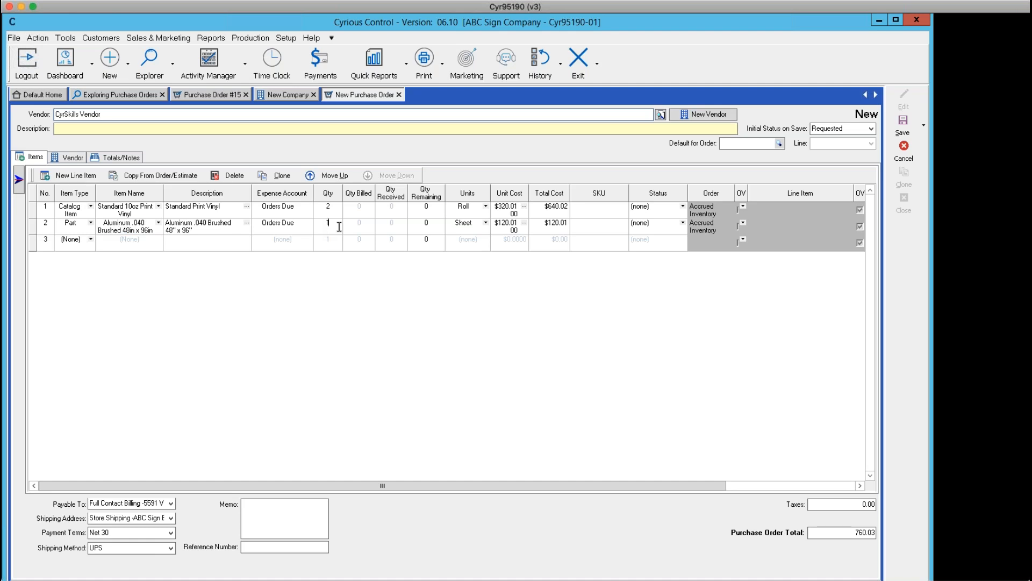
key("Up")
key("Down")
type("5")
key("Tab")
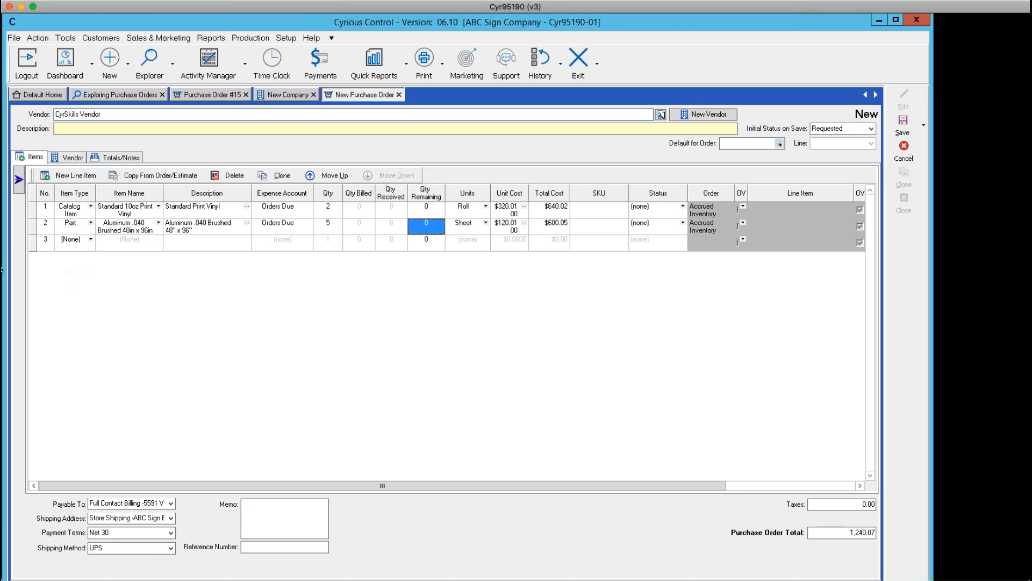
- Add a Notes line as the third item of the purchase order with the text "note"
left_click(91, 240)
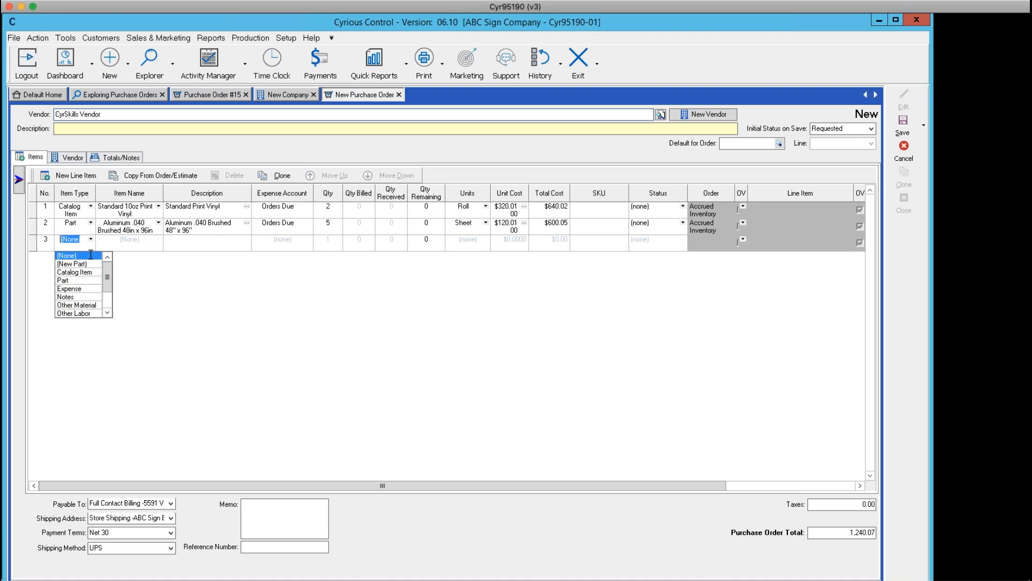
left_click(68, 297)
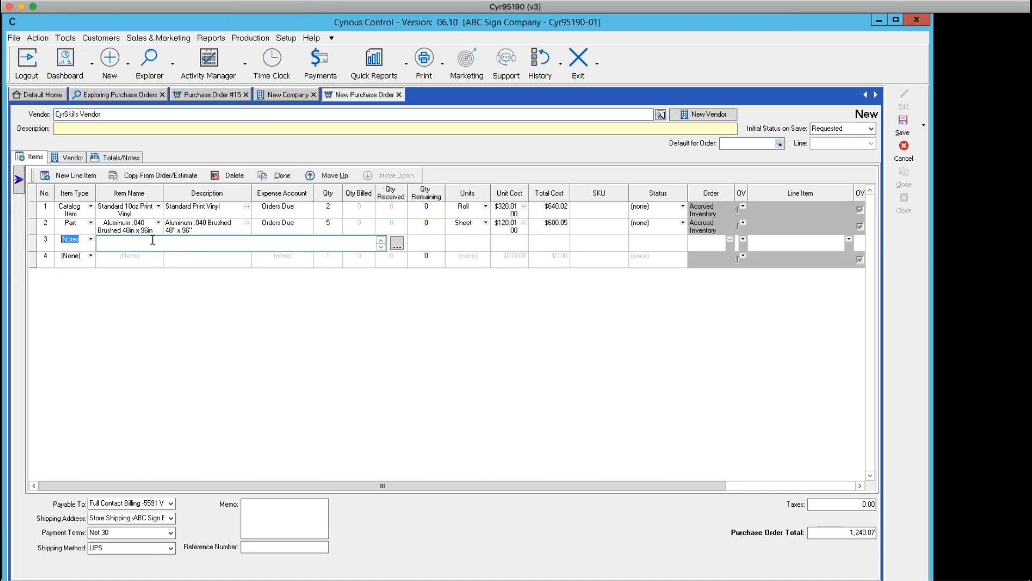
type("Note")
left_click(153, 241)
type("note")
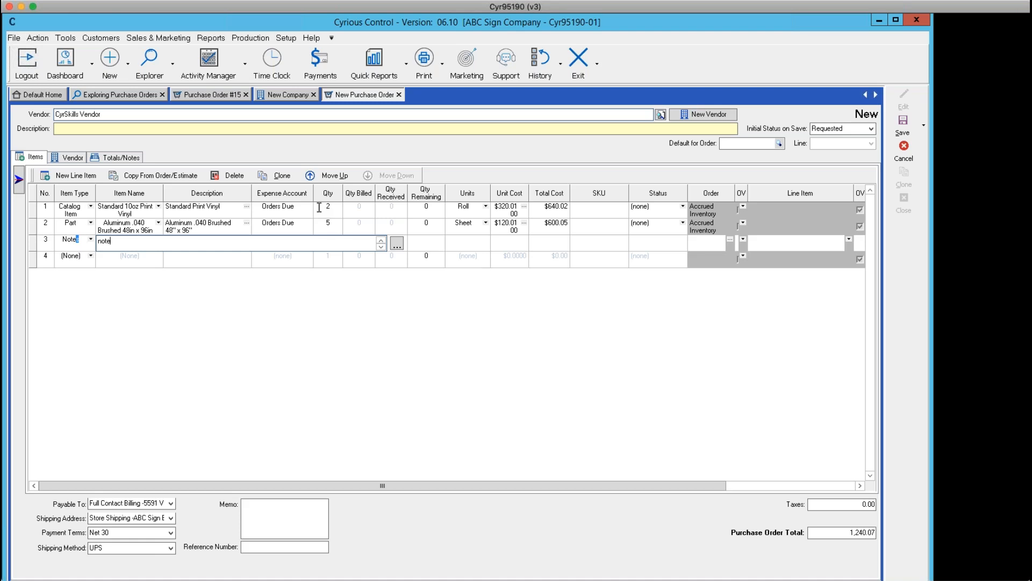
left_click(241, 211)
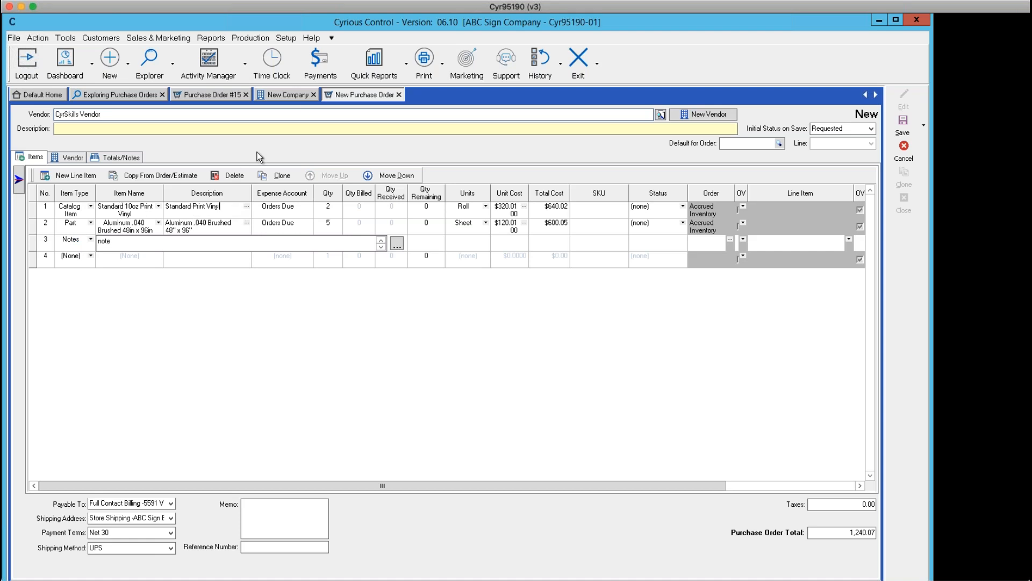
- Review the inventory, display and additional units of Standard 10oz Print Vinyl in the part setup under Roll Stock Substrates, and close the setup
left_click(287, 38)
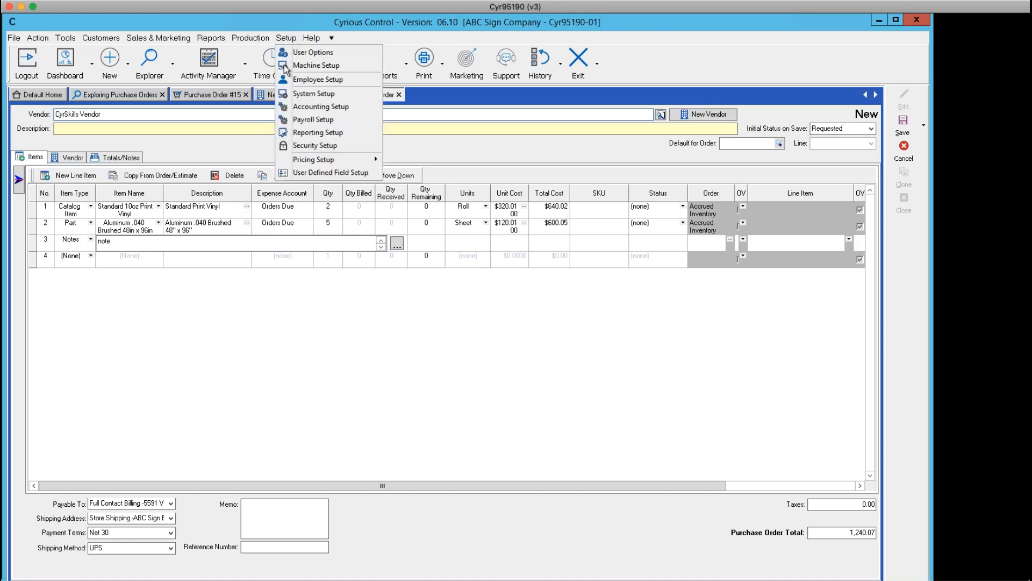
mouse_move(322, 159)
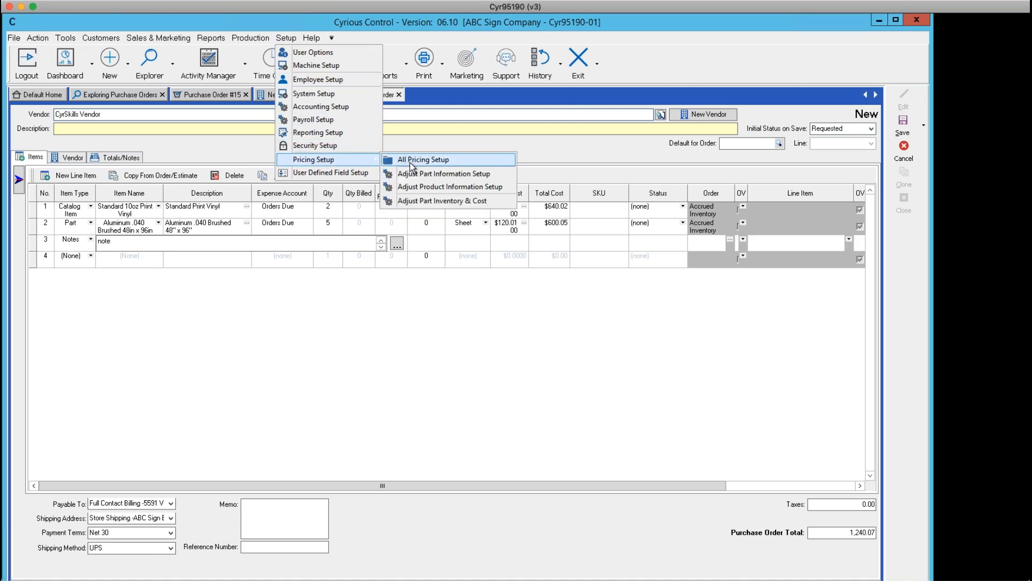
left_click(408, 159)
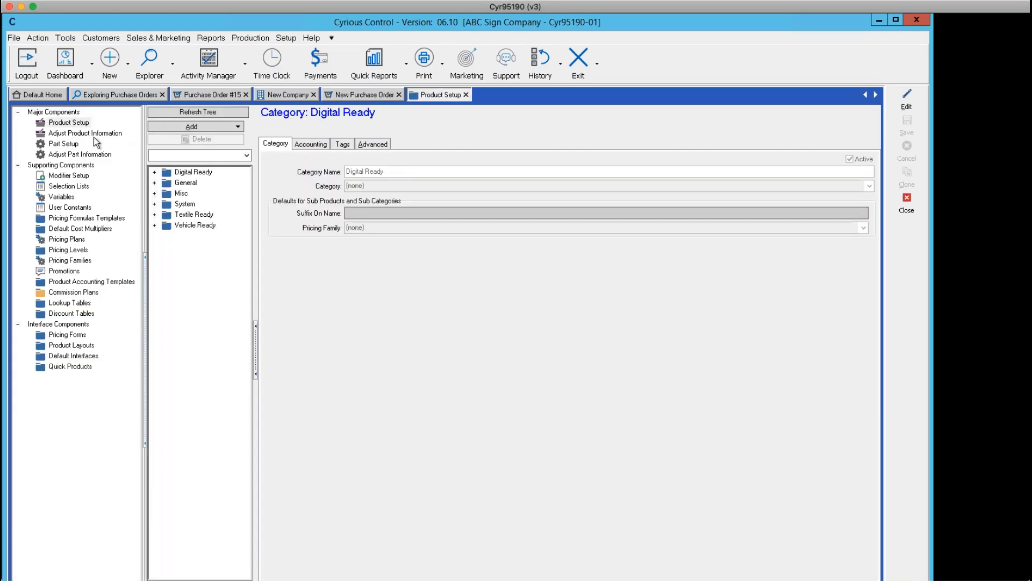
left_click(75, 143)
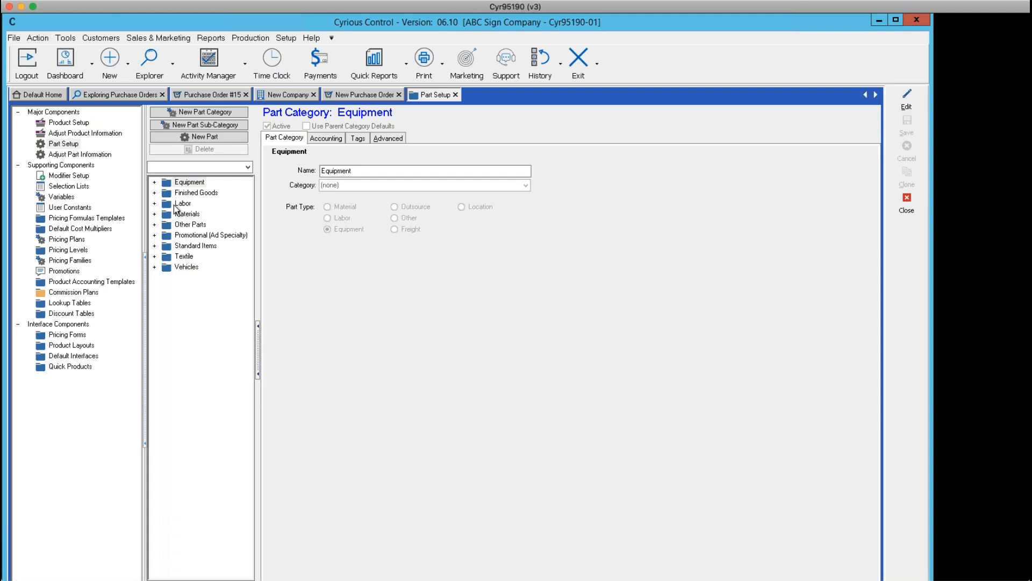
left_click(155, 214)
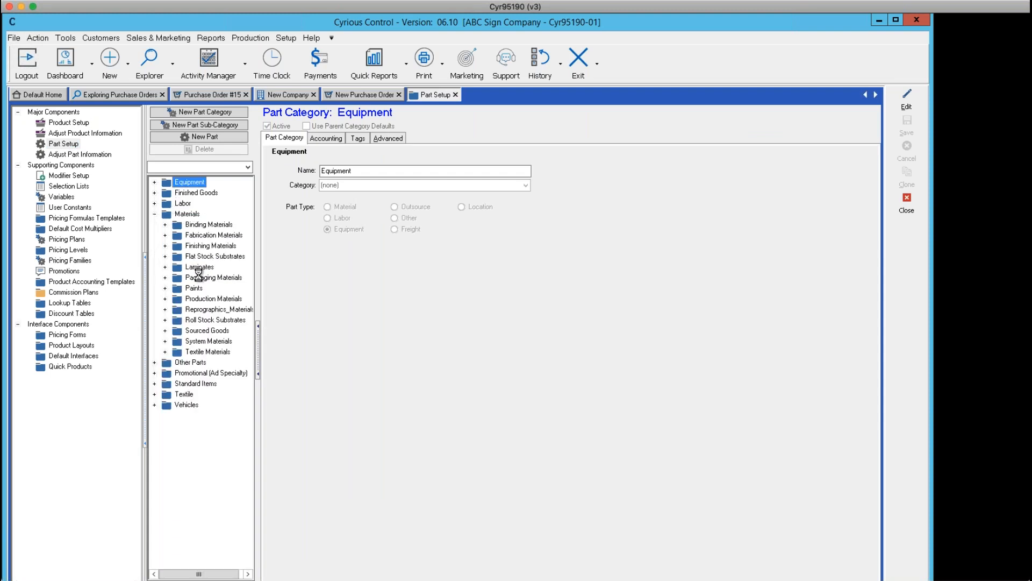
left_click(166, 320)
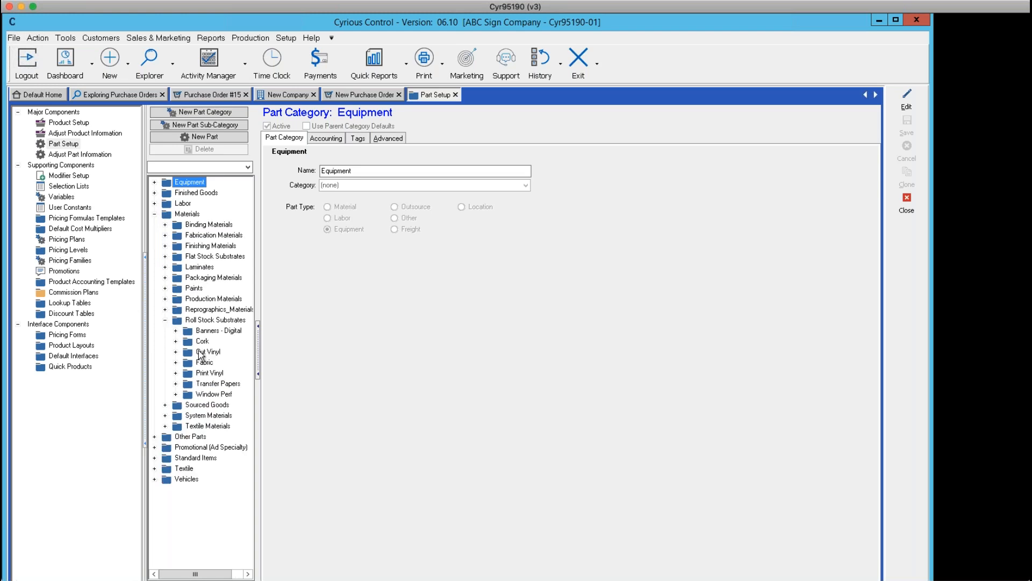
left_click(175, 373)
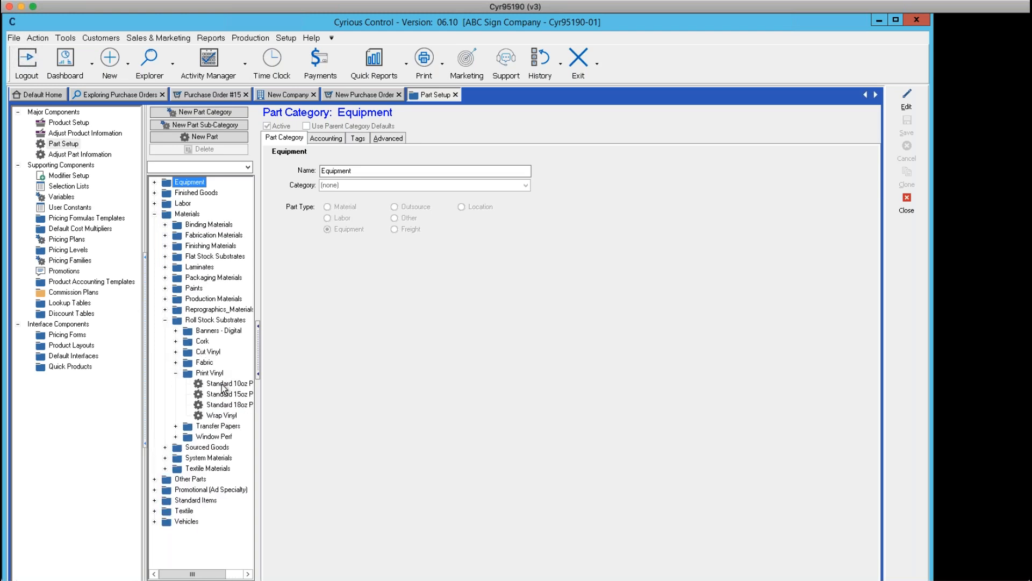
left_click(223, 384)
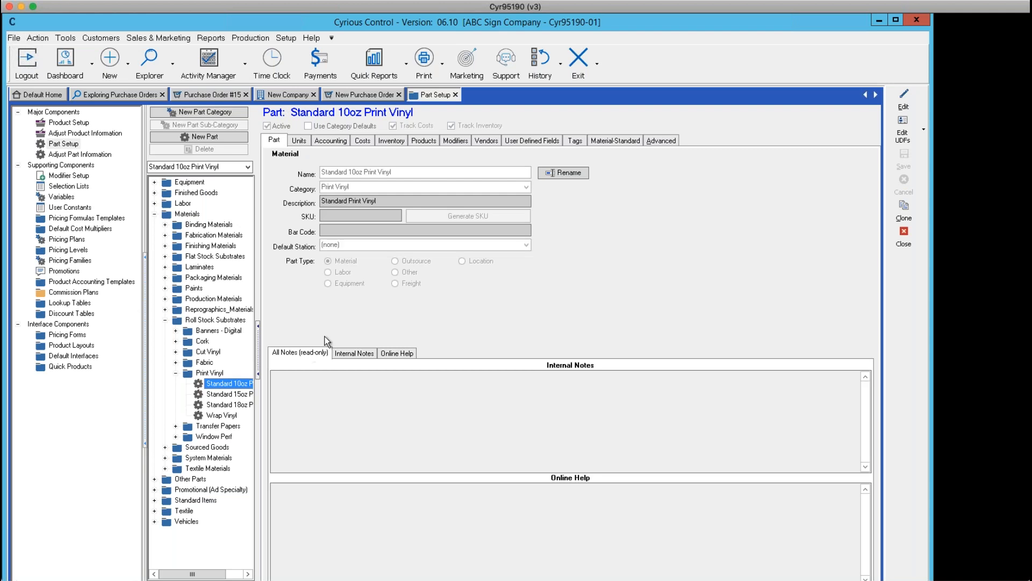
left_click(299, 140)
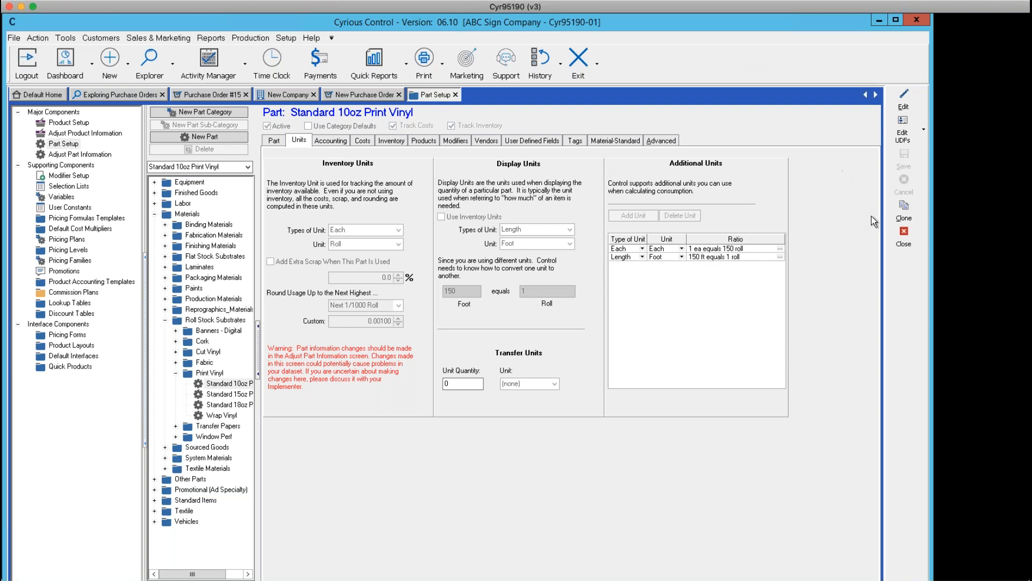
left_click(904, 245)
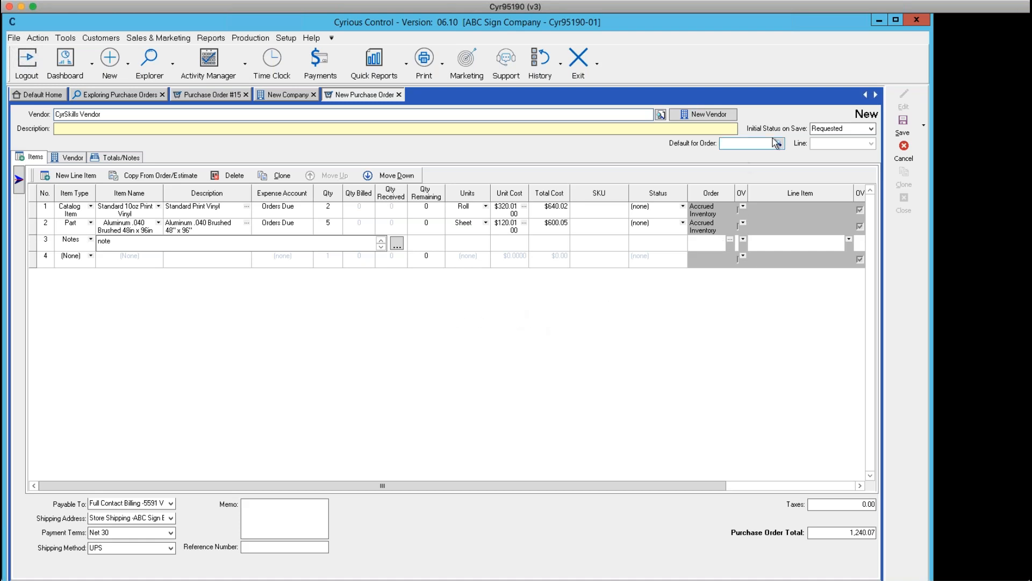
- Set the initial status on save to Ordered and try to save the new document as a purchase order
left_click(871, 129)
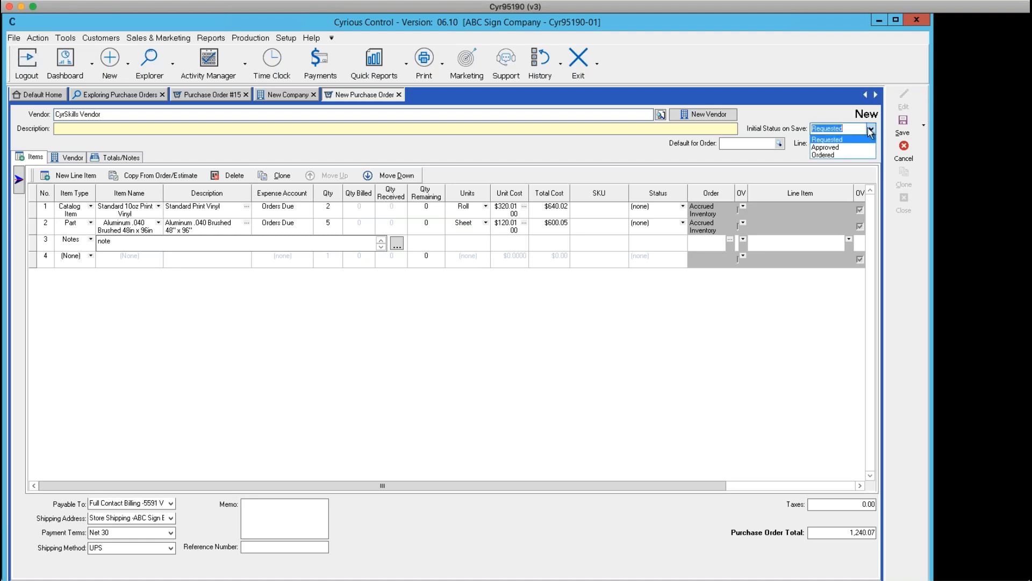
left_click(823, 154)
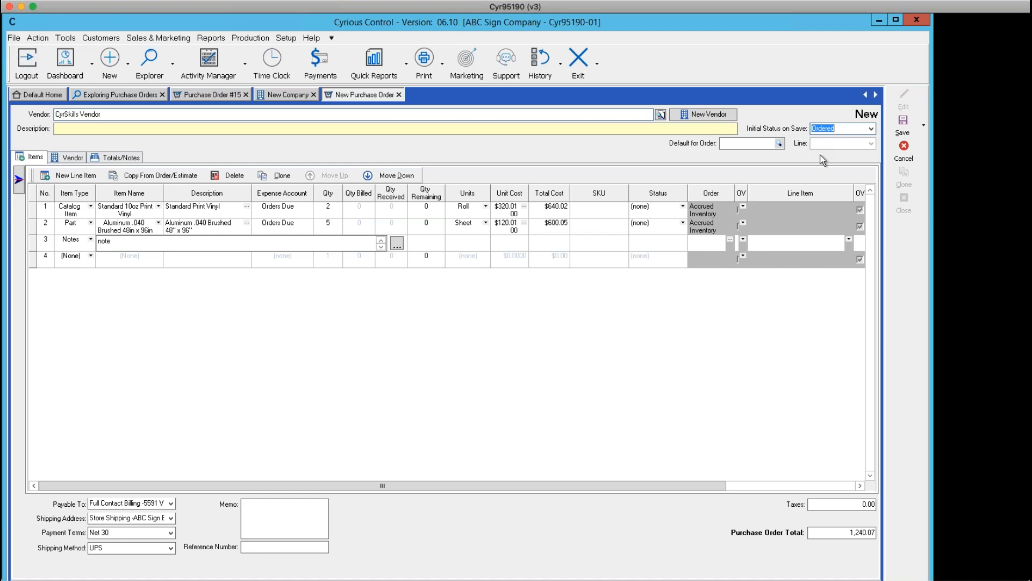
left_click(925, 129)
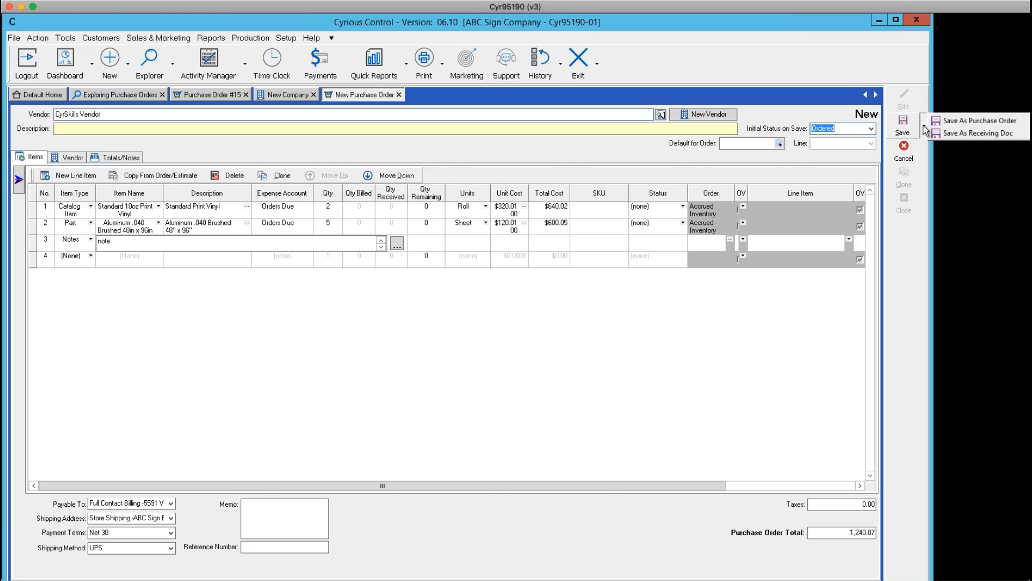
left_click(957, 120)
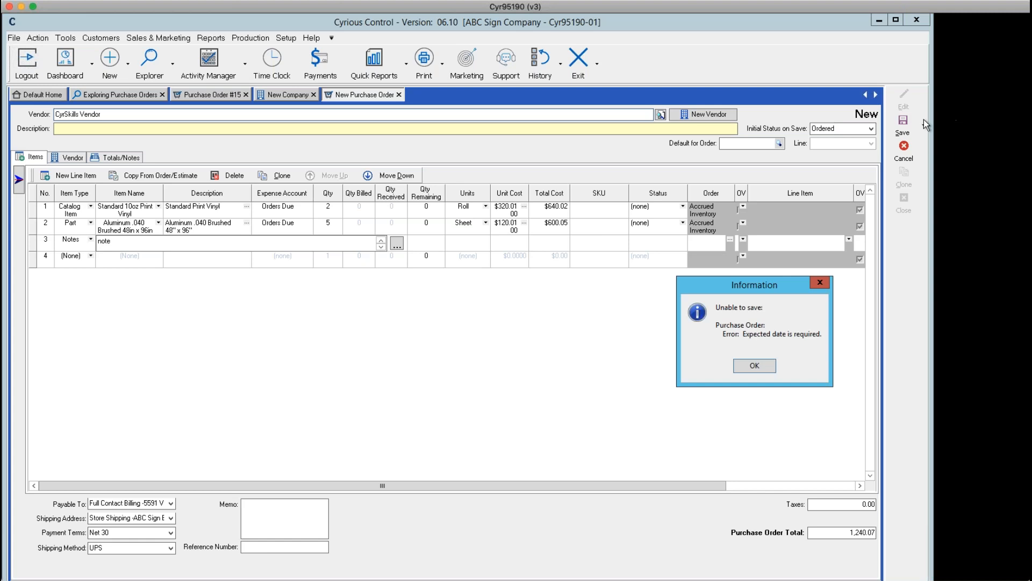
left_click(759, 371)
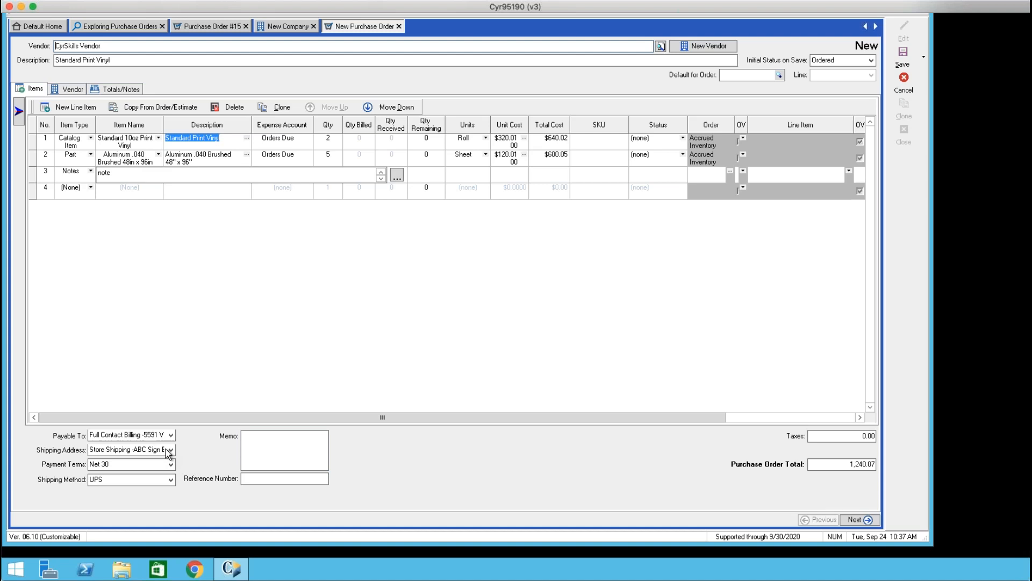
scroll(166, 375, "up", 3)
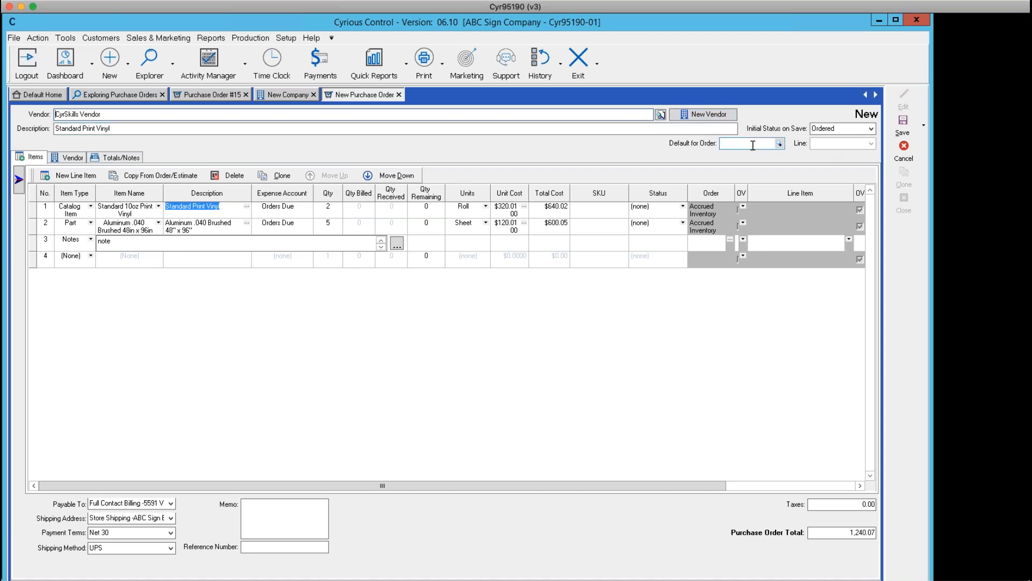
- Set the expected date to 9/26/2019 in the totals and notes, and save the document as a purchase order
left_click(105, 156)
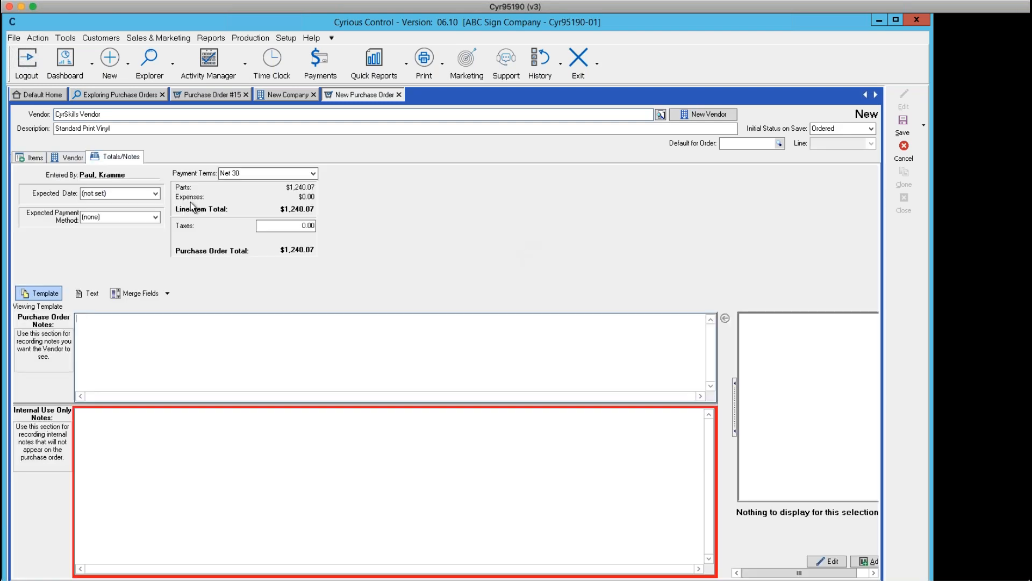
left_click(155, 193)
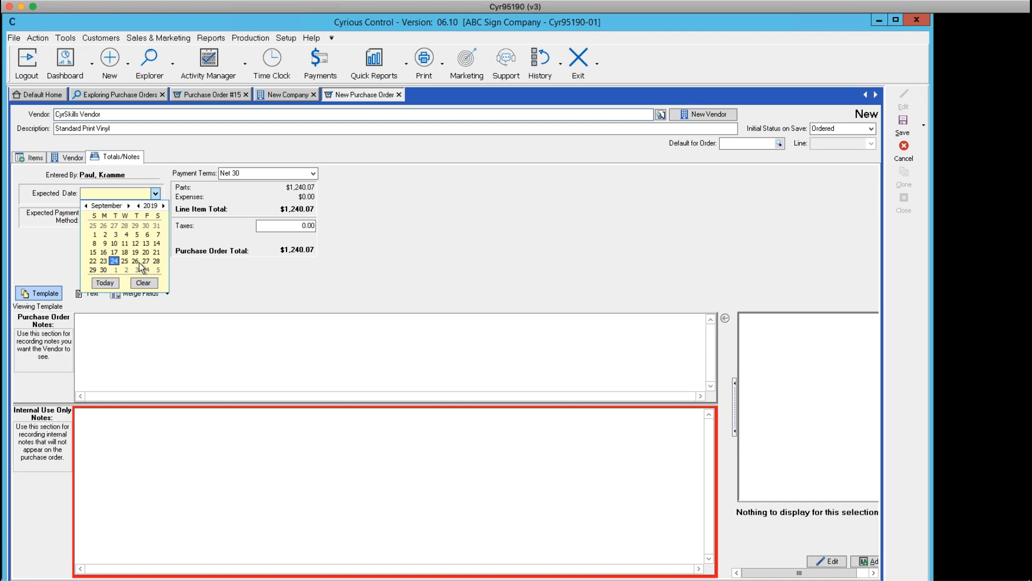
left_click(144, 262)
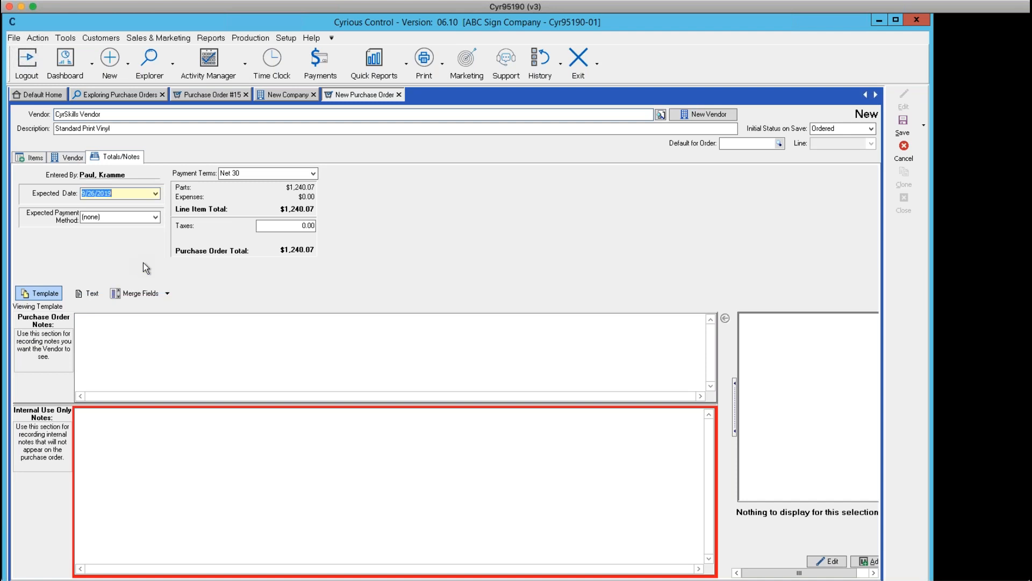
left_click(923, 128)
left_click(979, 121)
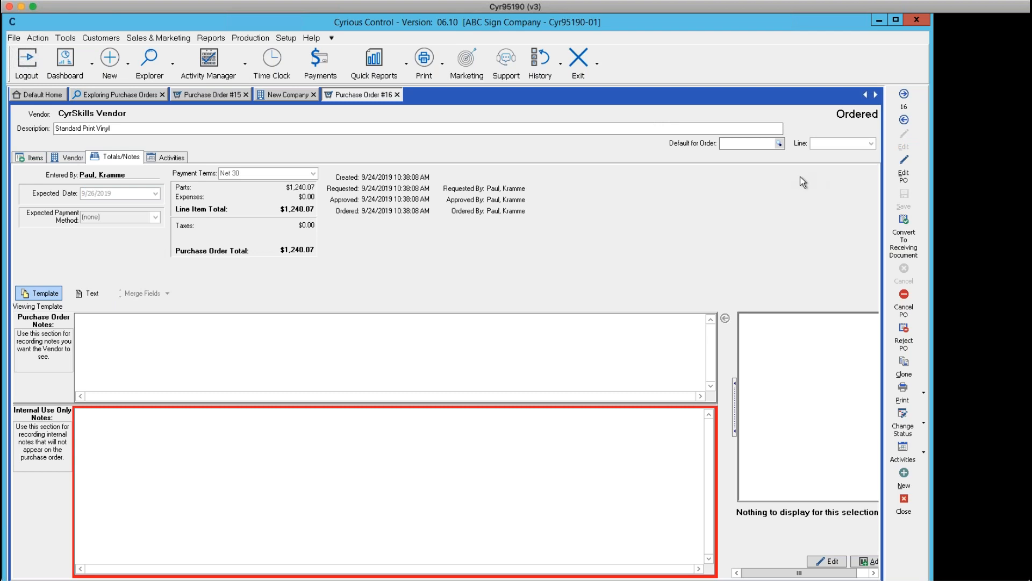
- Preview the Purchase Order report for the saved order, review its line items and totals, and close the preview
left_click(924, 397)
left_click(949, 388)
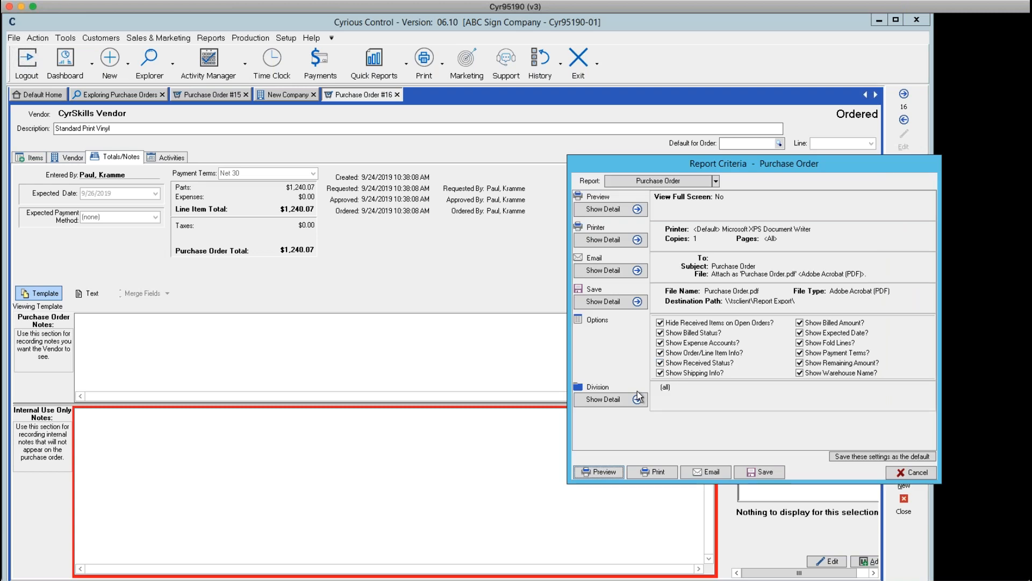
left_click(598, 471)
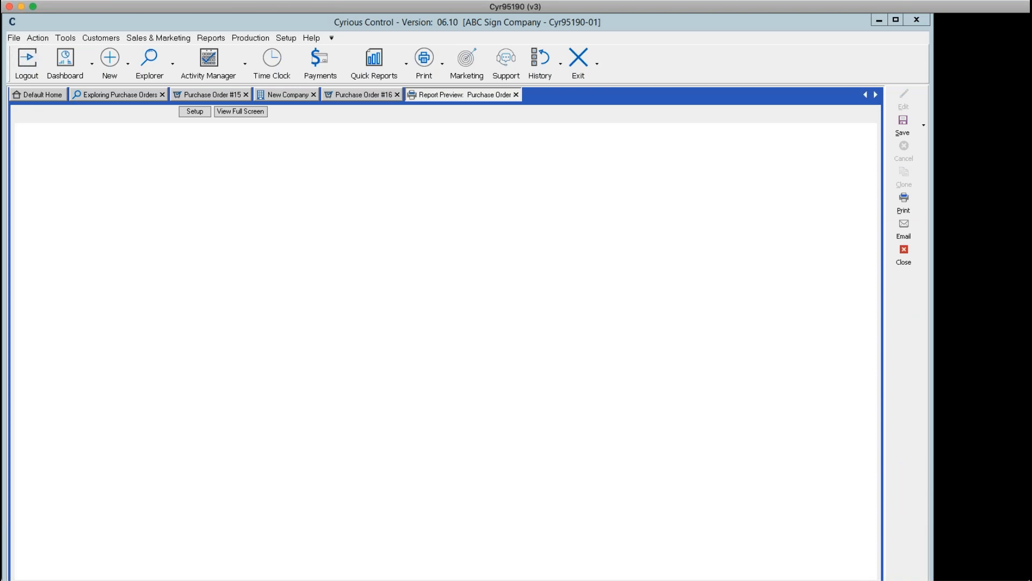
scroll(601, 470, "down", 3)
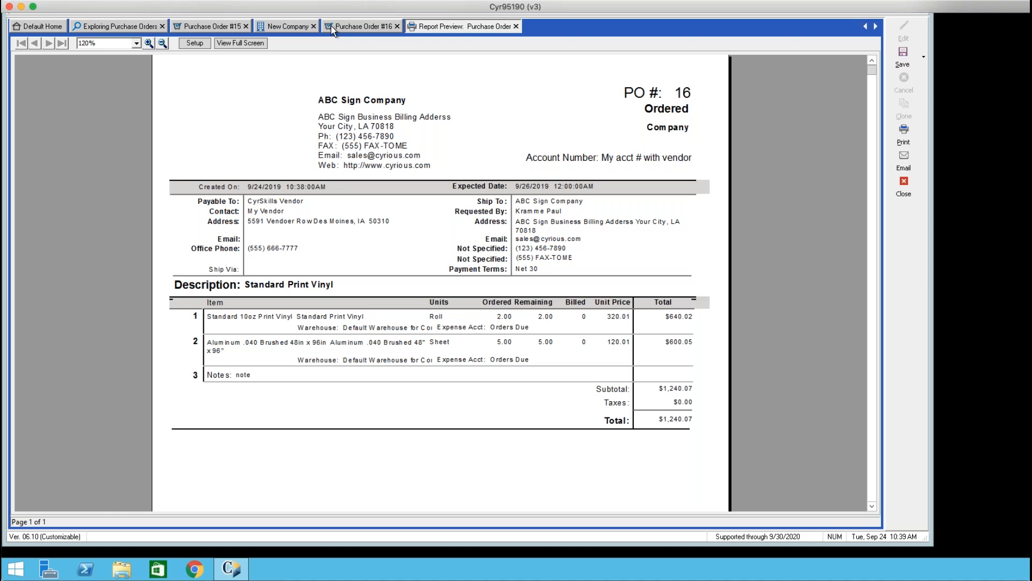
left_click(914, 194)
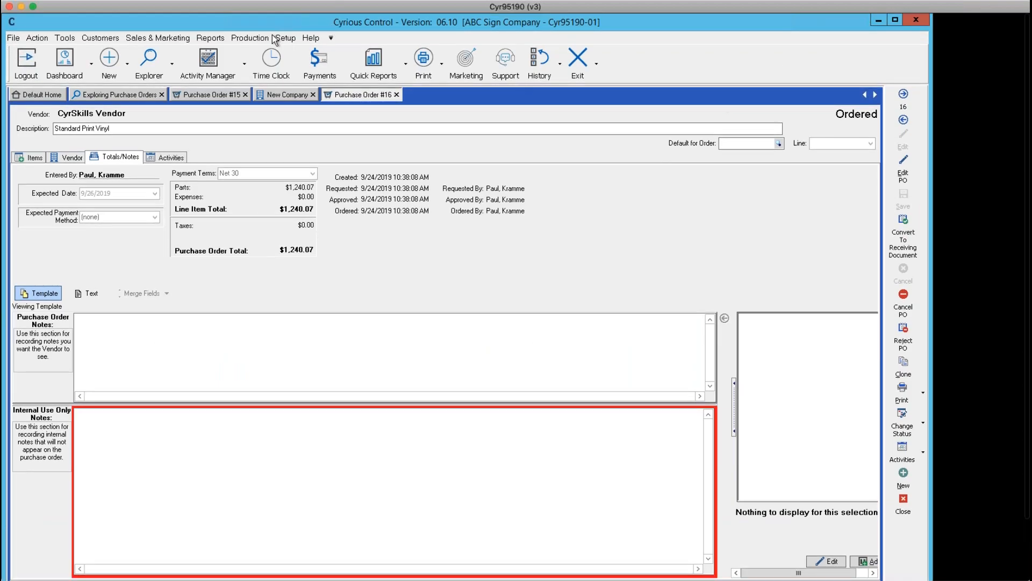
- Close both open purchase orders and discard the unsaved new company record to return to the purchase order list
left_click(285, 38)
mouse_move(327, 160)
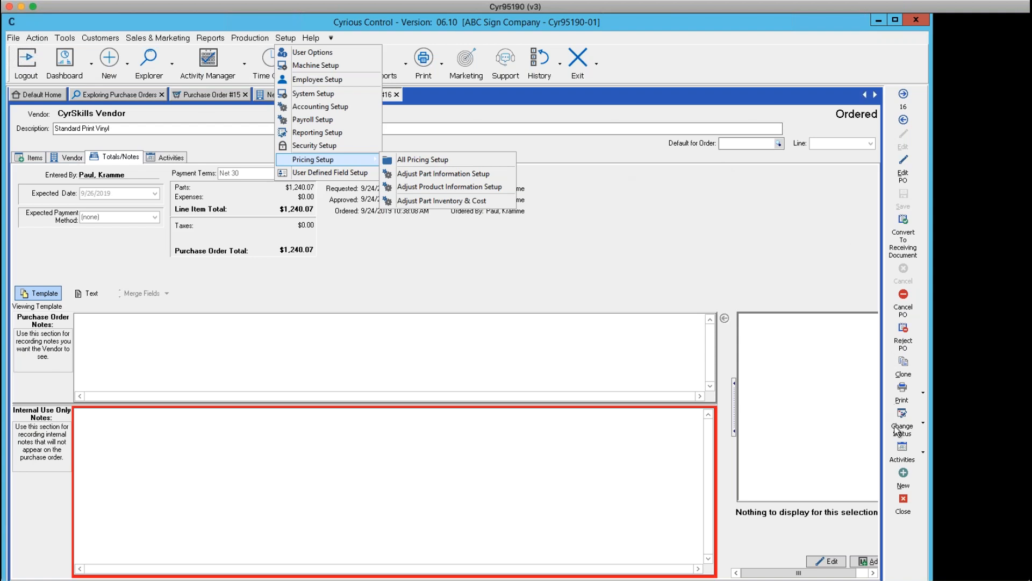
left_click(912, 504)
left_click(911, 504)
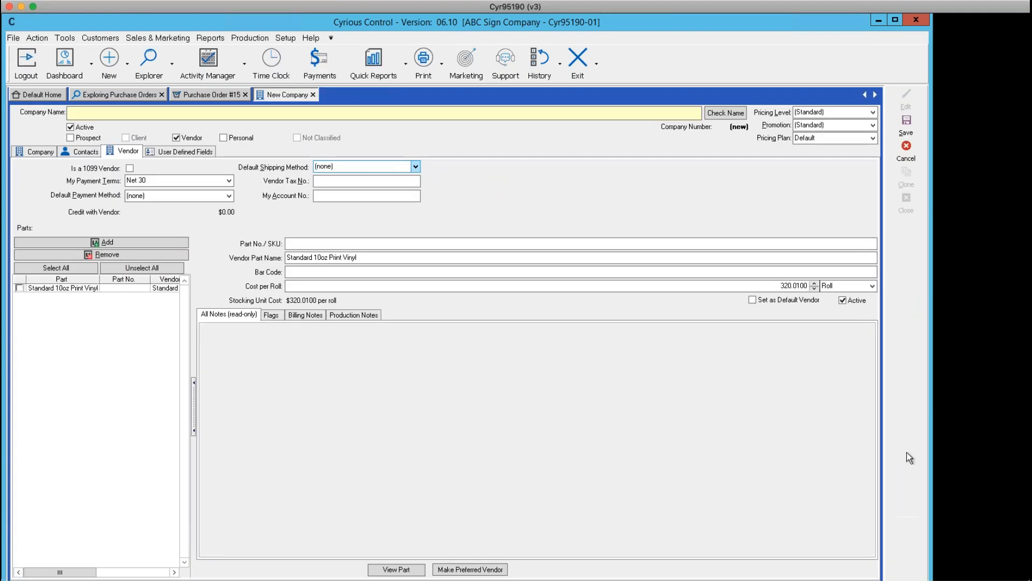
left_click(907, 159)
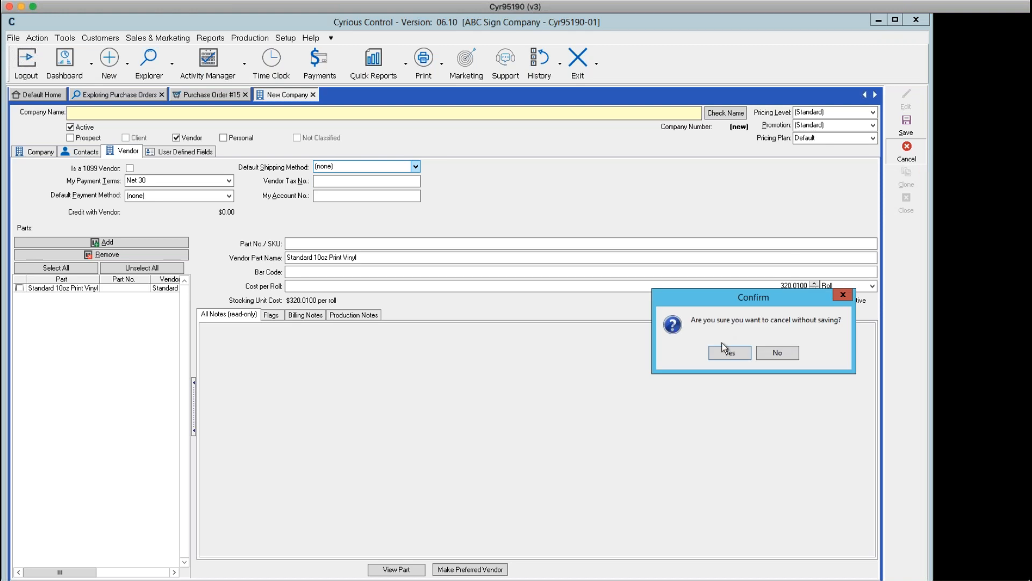
left_click(729, 355)
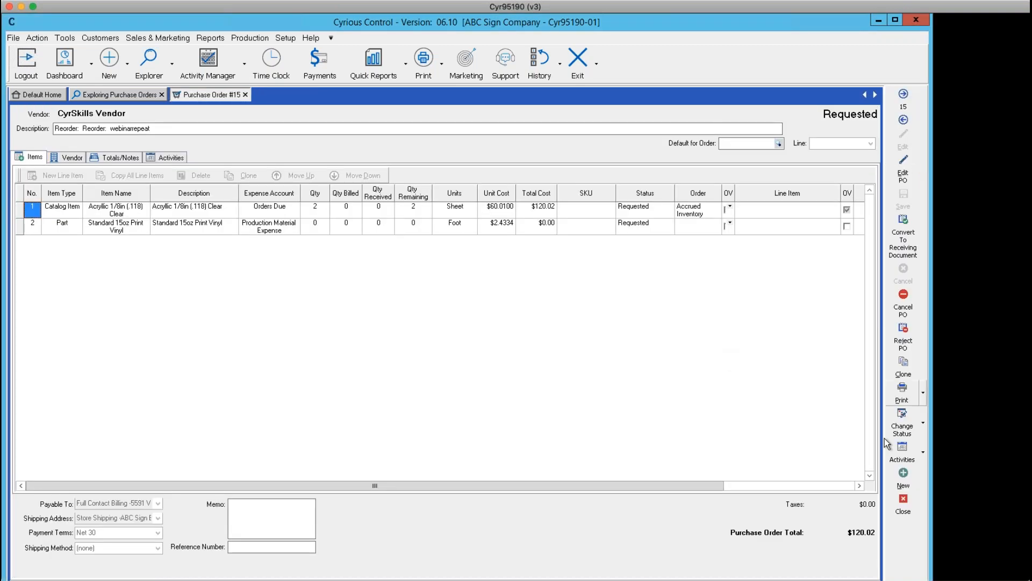
left_click(904, 503)
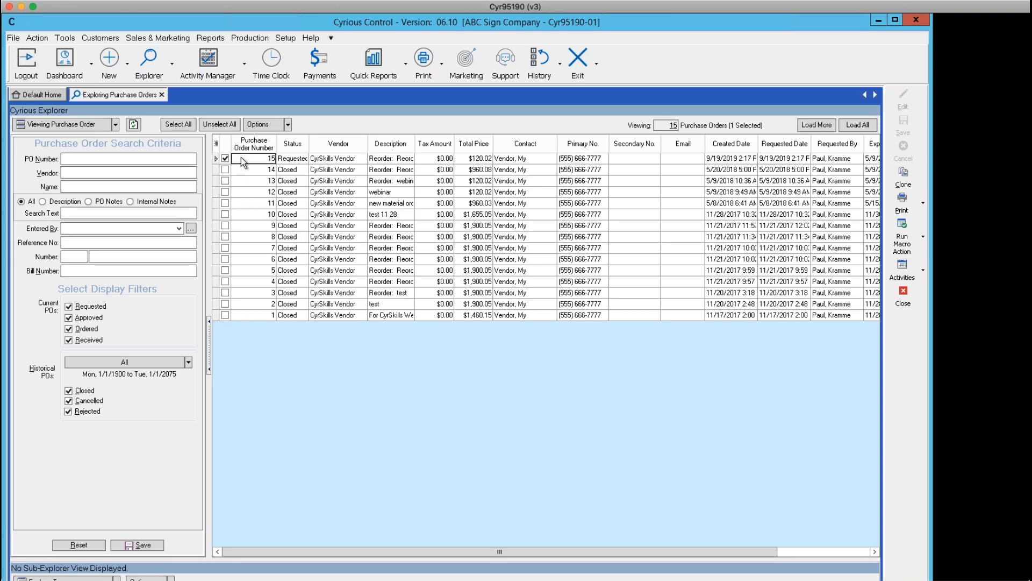
- Examine the actions available for the Requested purchase order in the list, including status change, conversion to receiving document and exploring
left_click(285, 158)
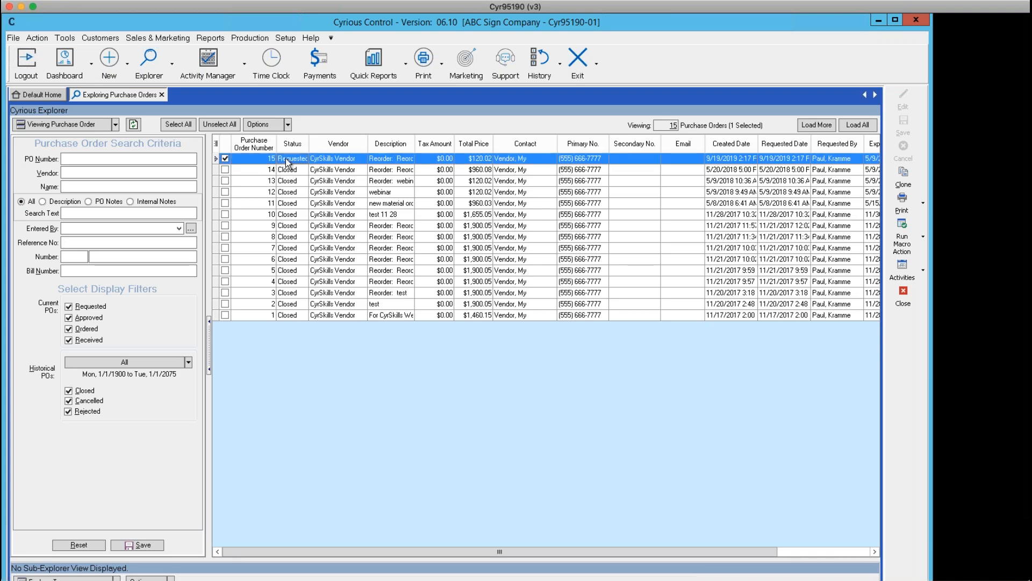
left_click(284, 159)
right_click(284, 160)
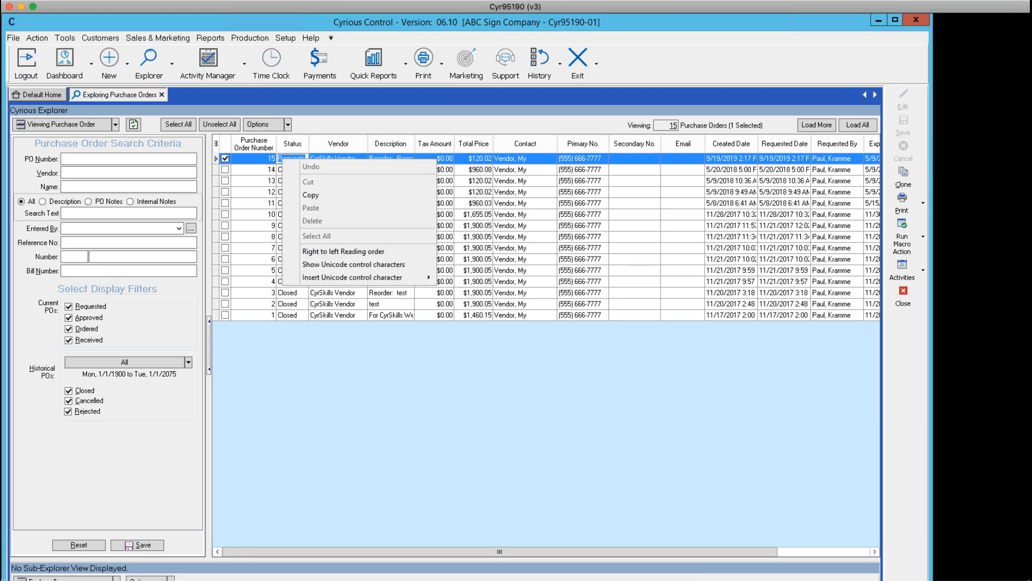
left_click(267, 319)
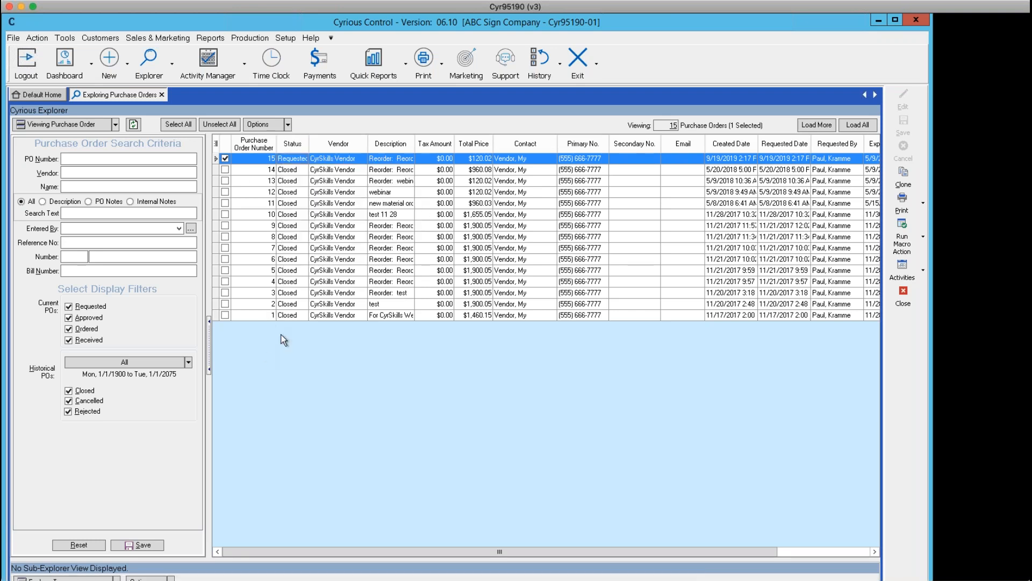
right_click(263, 159)
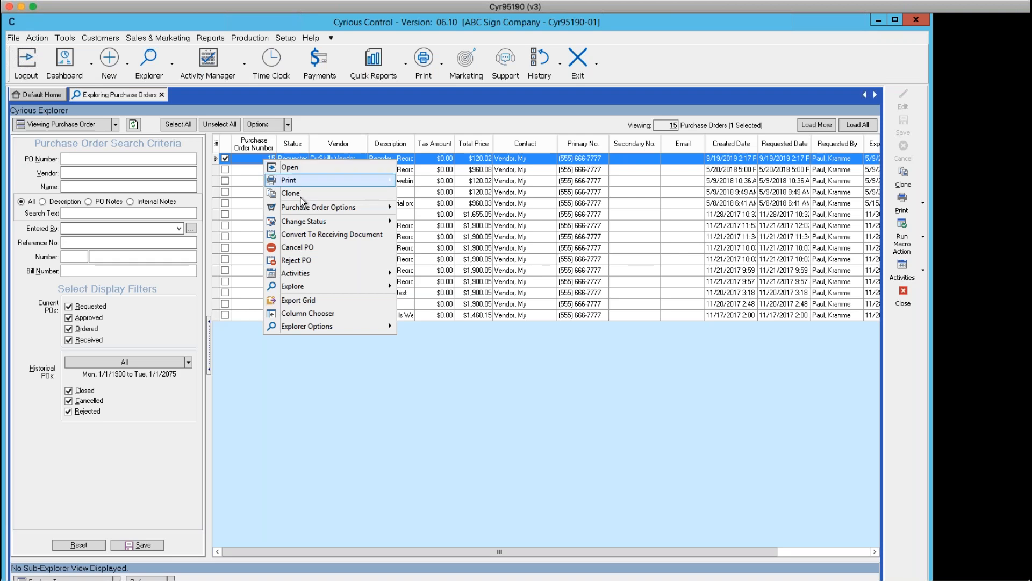
mouse_move(296, 225)
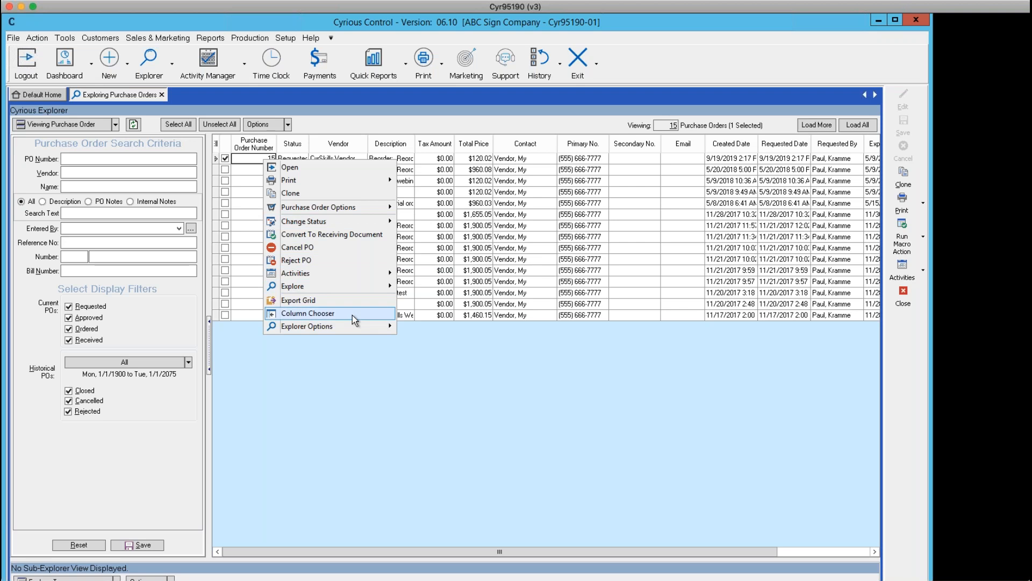
mouse_move(337, 288)
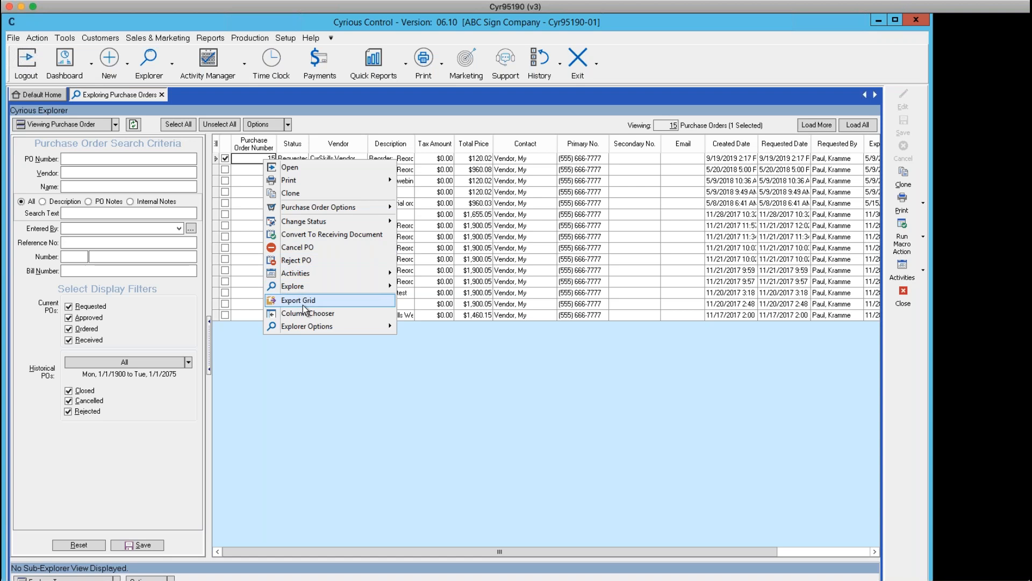
left_click(354, 367)
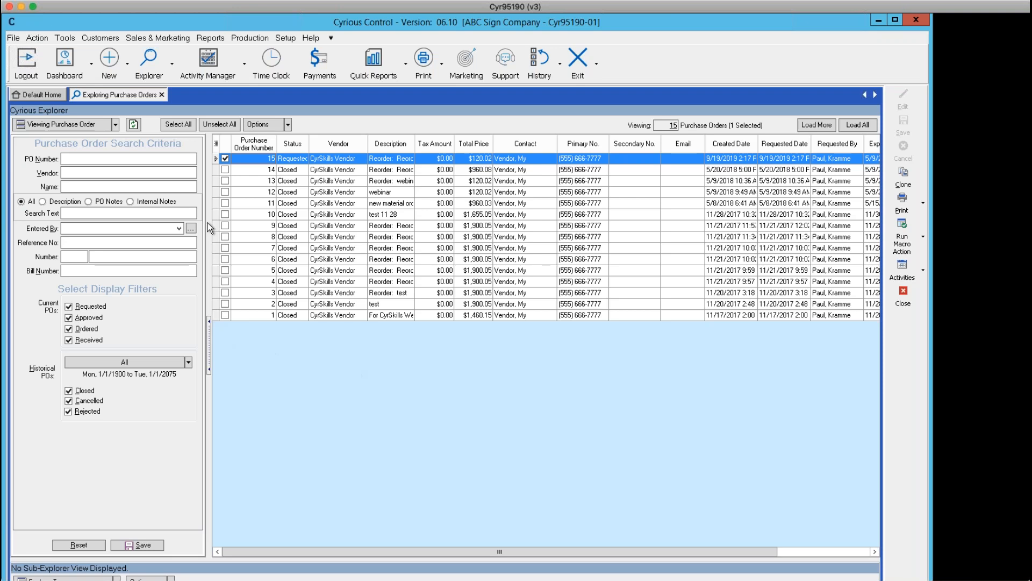
- Open the Requested purchase order from the list to view its items, and open a fresh purchase order explorer
left_click(244, 160)
left_click(321, 331)
double_click(295, 159)
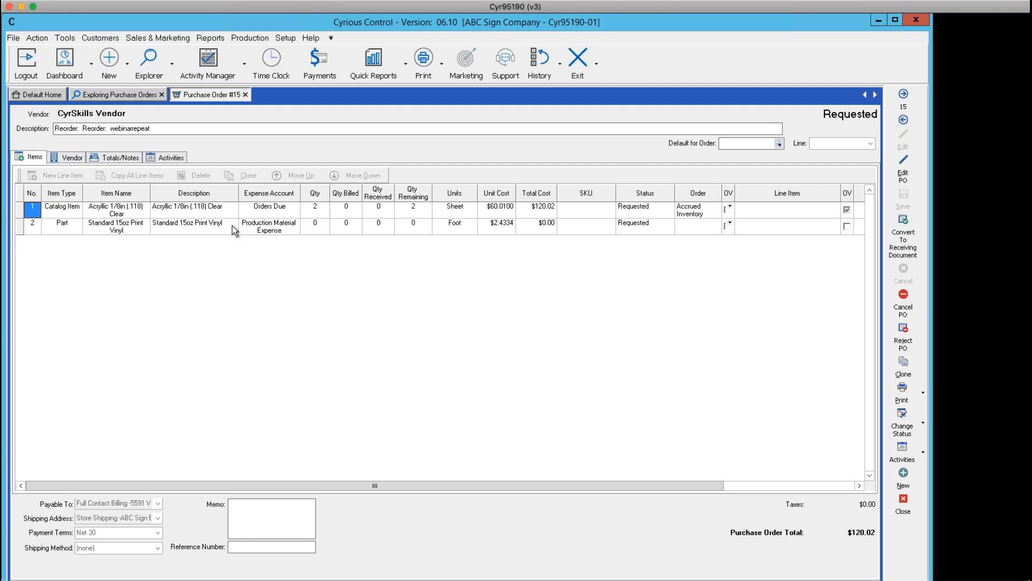
left_click(172, 67)
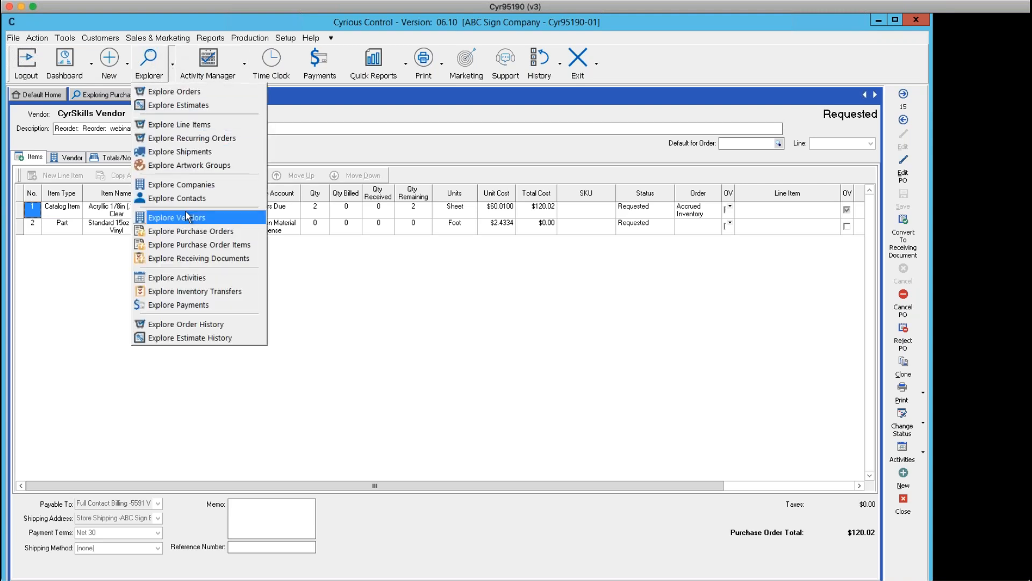
left_click(189, 231)
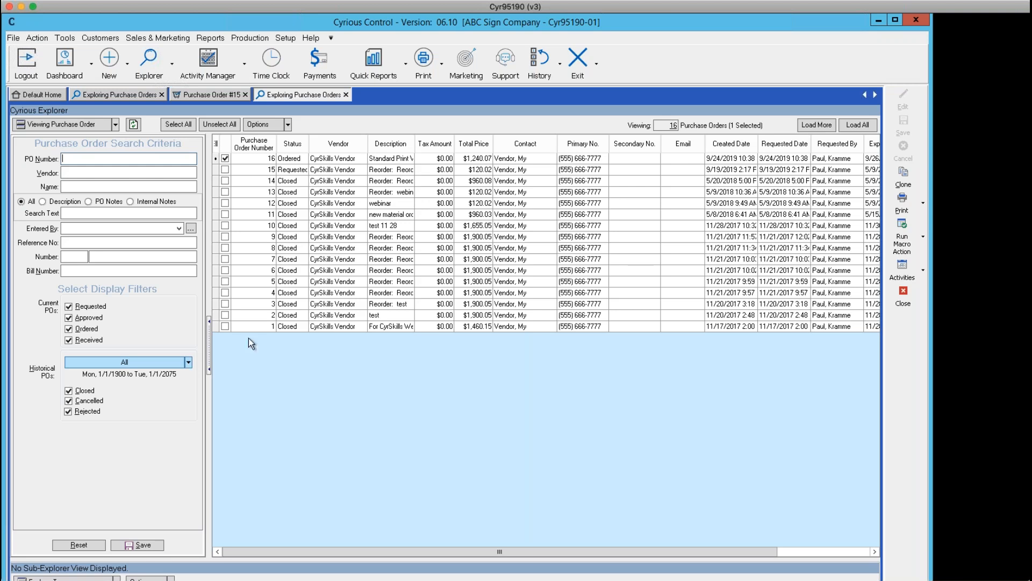
- Change the status of the Ordered Standard Print Vinyl purchase order to Received and open it to check the received quantities
left_click(292, 159)
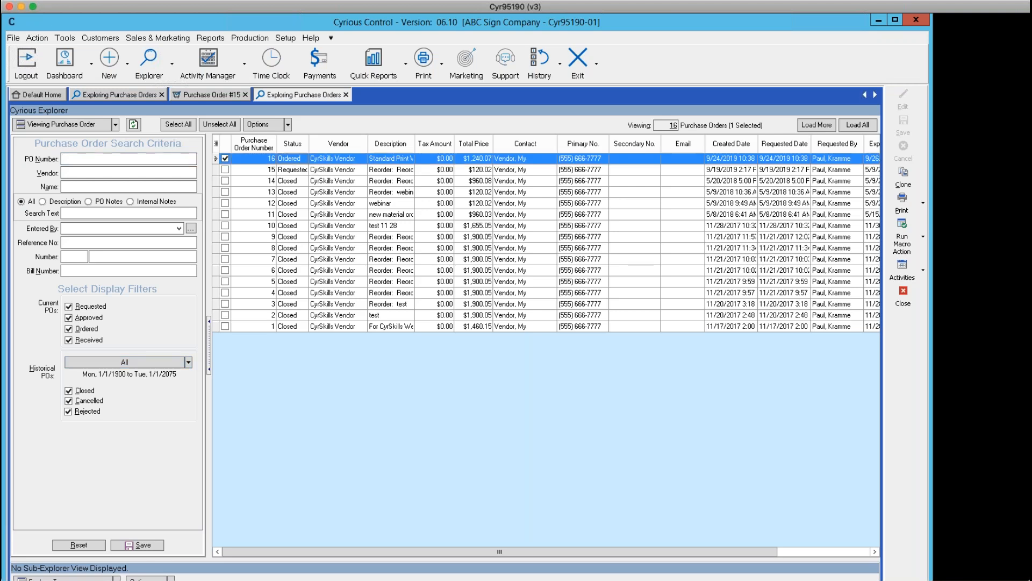
right_click(296, 159)
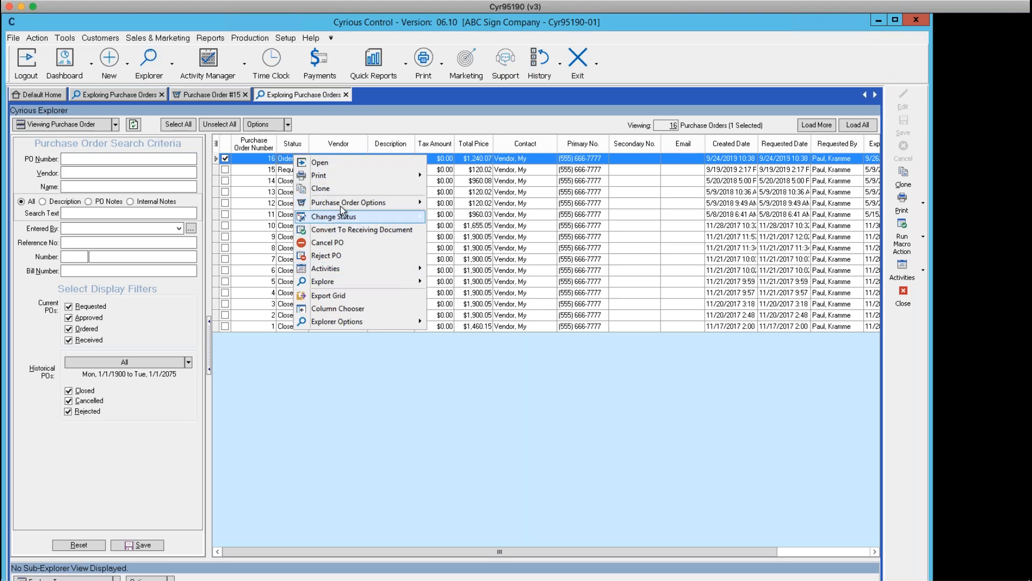
mouse_move(340, 218)
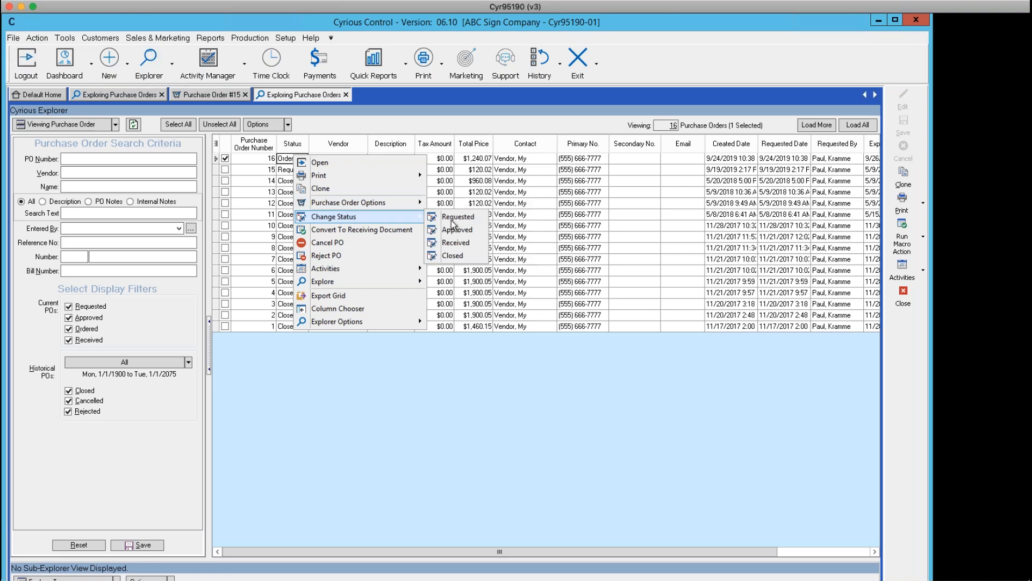
left_click(456, 243)
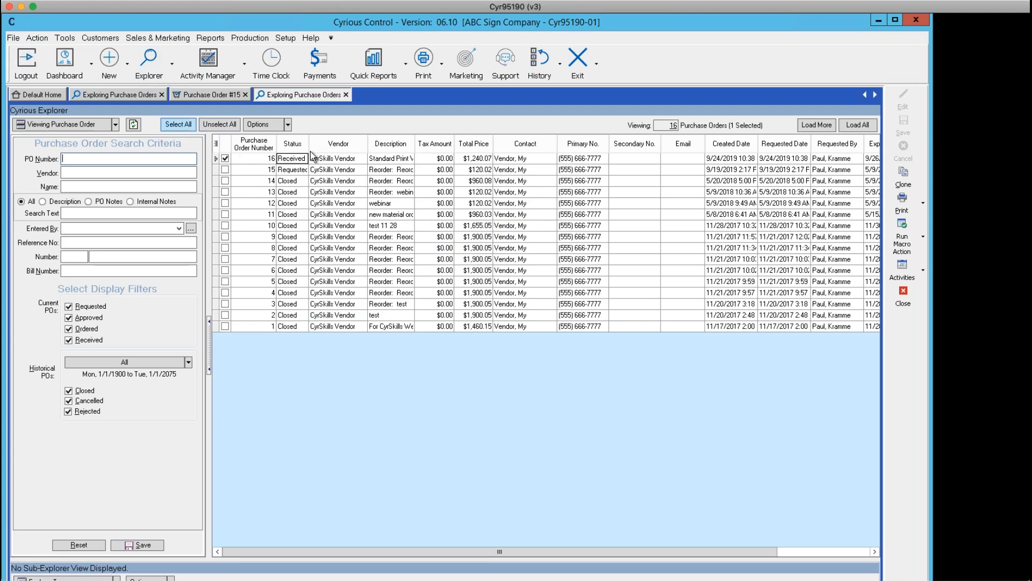
left_click(347, 159)
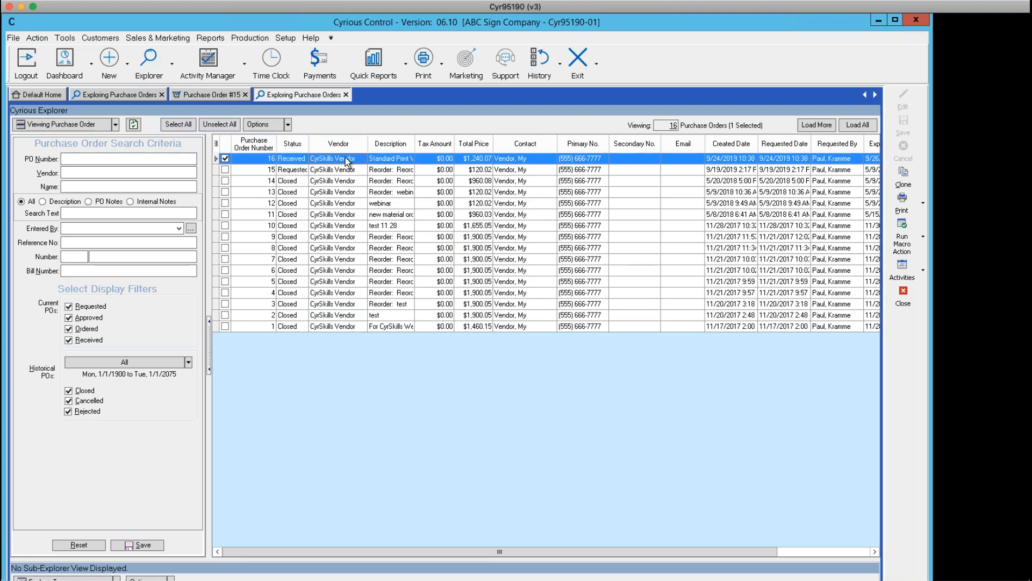
double_click(347, 159)
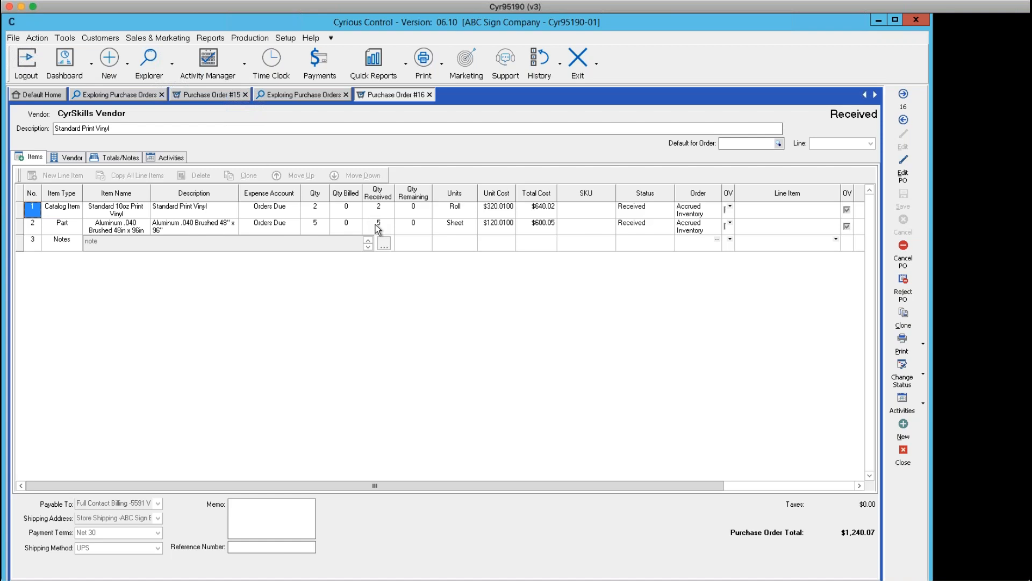
- Close both purchase orders and both purchase order explorers to return to the home dashboard
left_click(898, 454)
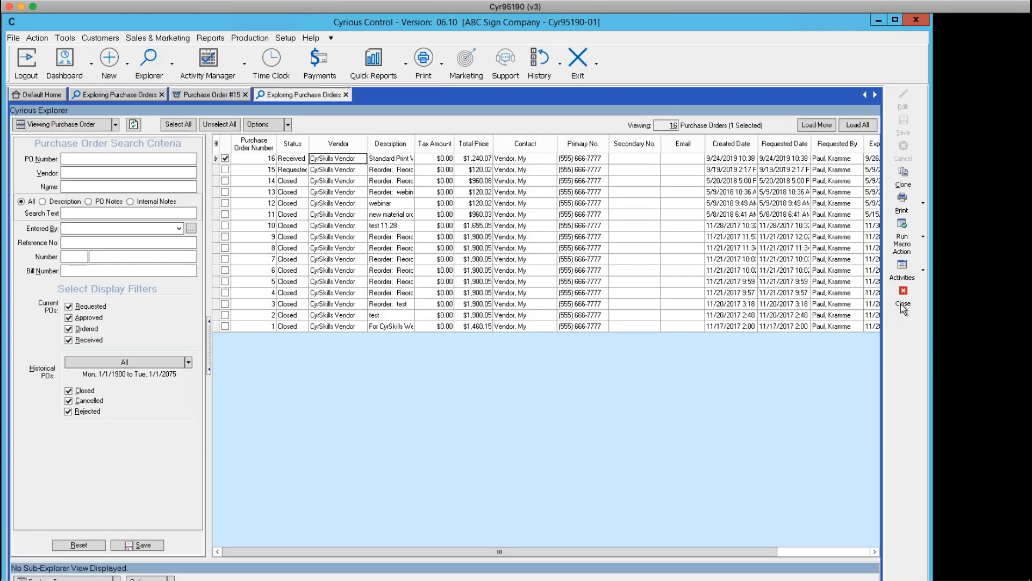
left_click(903, 305)
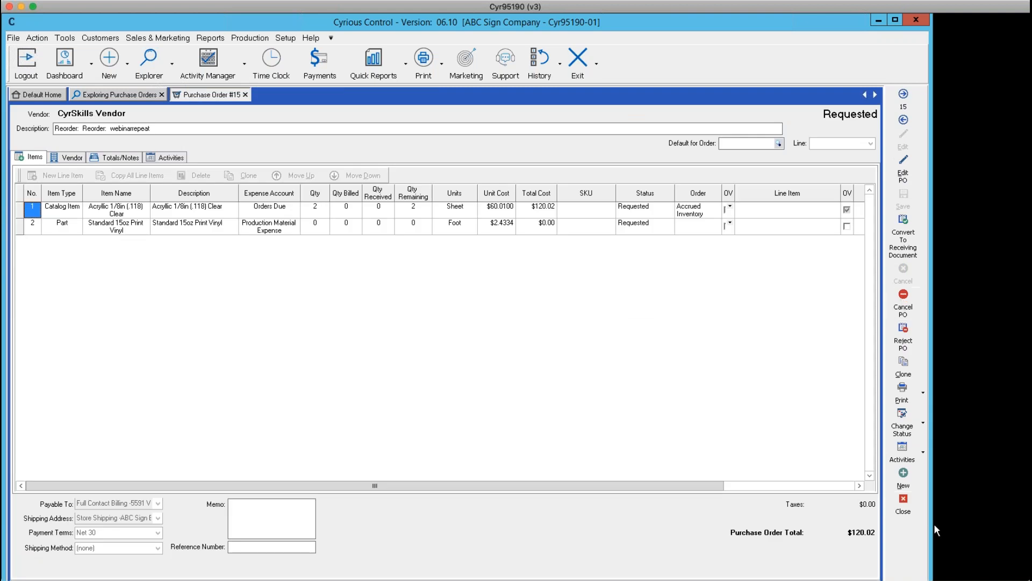
left_click(904, 503)
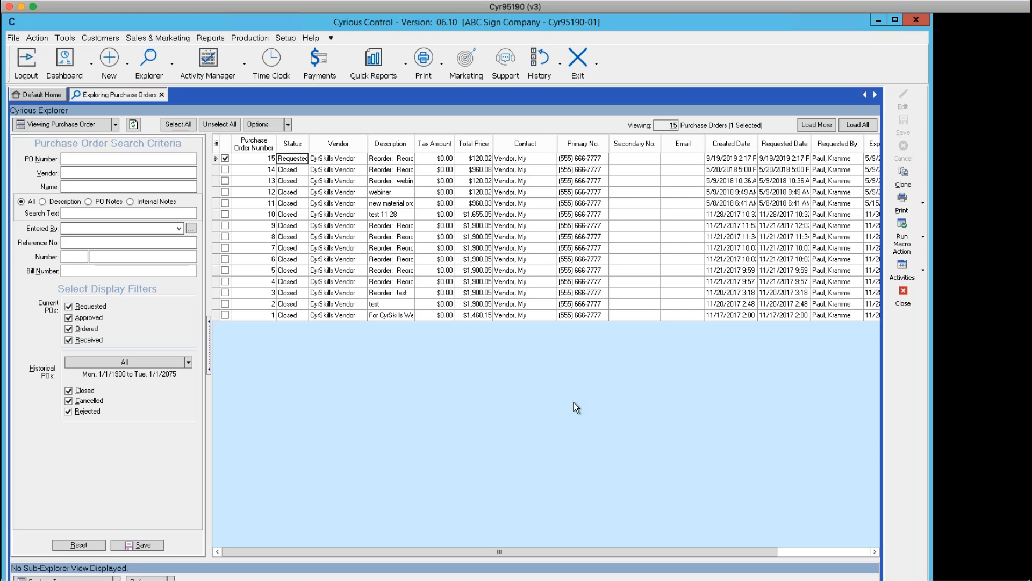
left_click(905, 295)
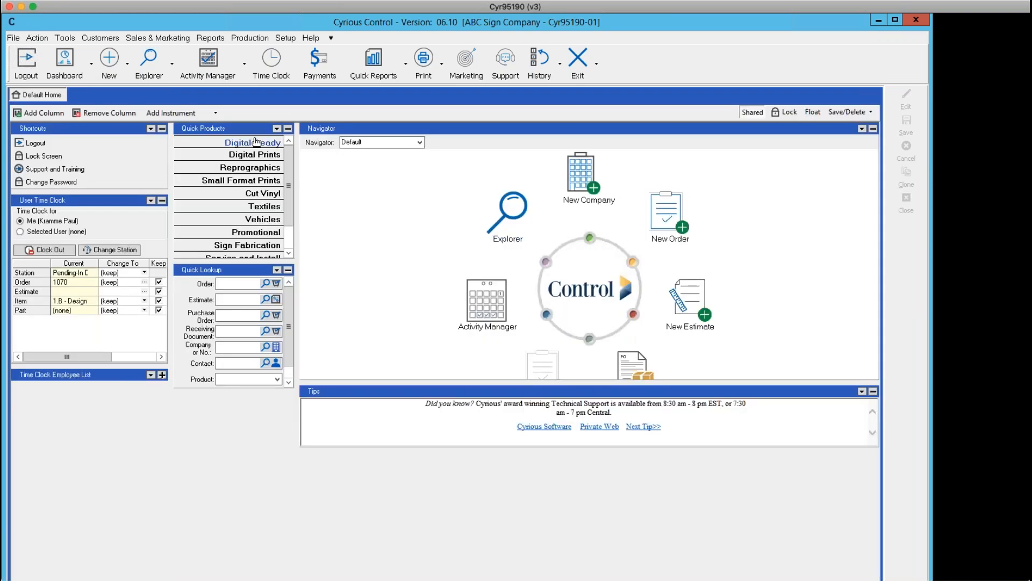
- Explore the orders and open the Quantity Discount Plan order described as CuyrSkills 28 Inventory Usage
left_click(172, 63)
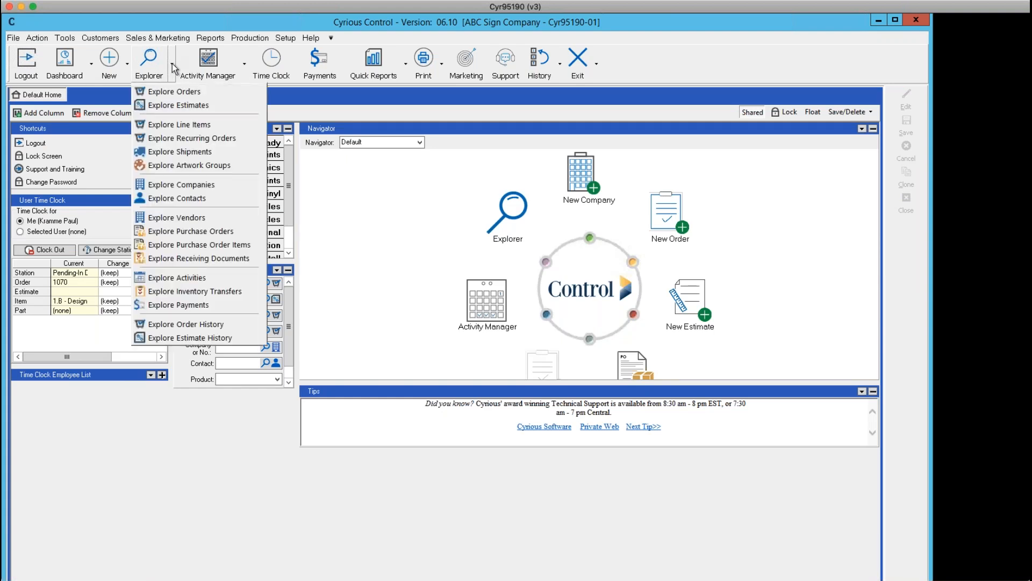
left_click(178, 94)
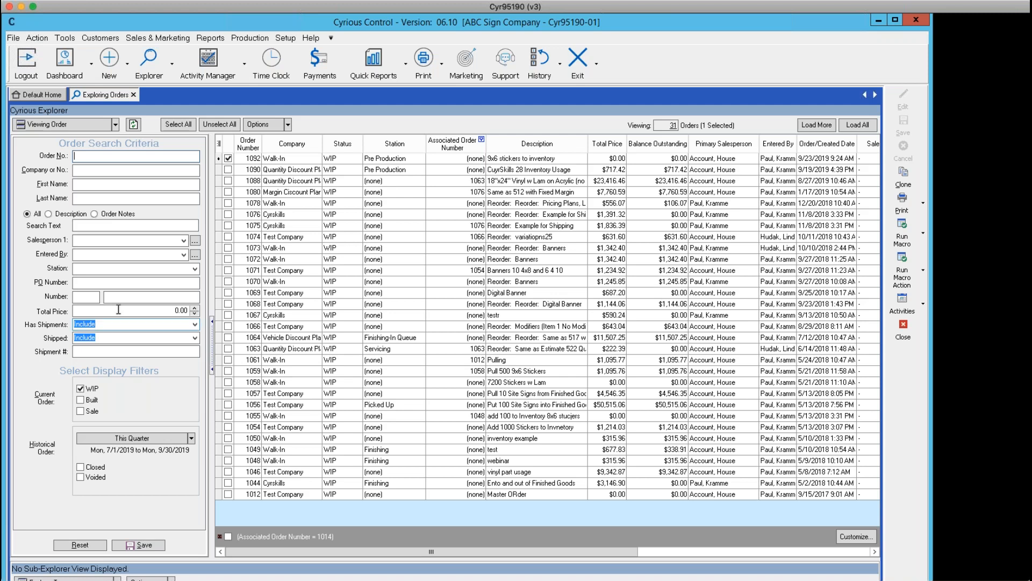
left_click(300, 160)
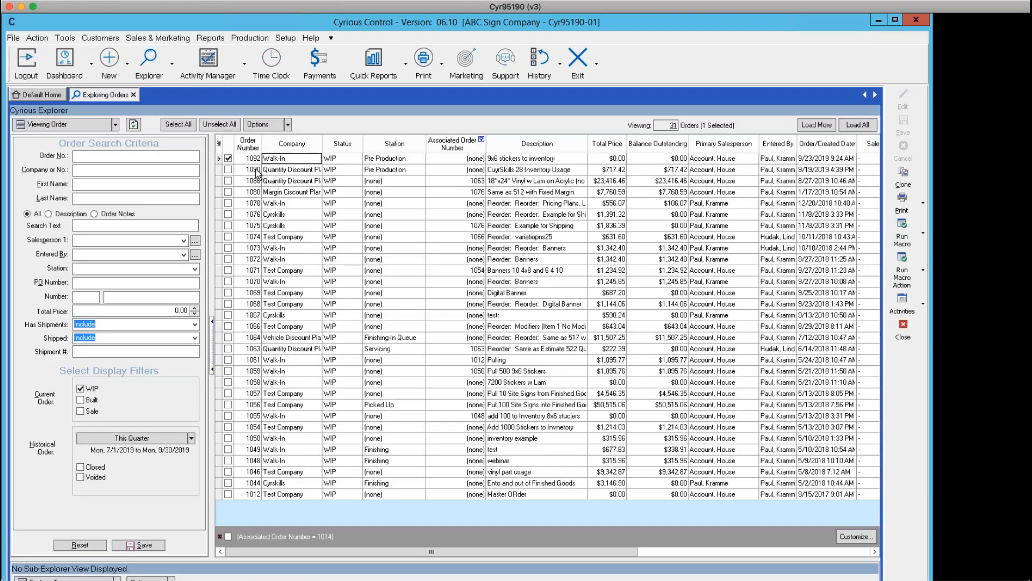
left_click(253, 170)
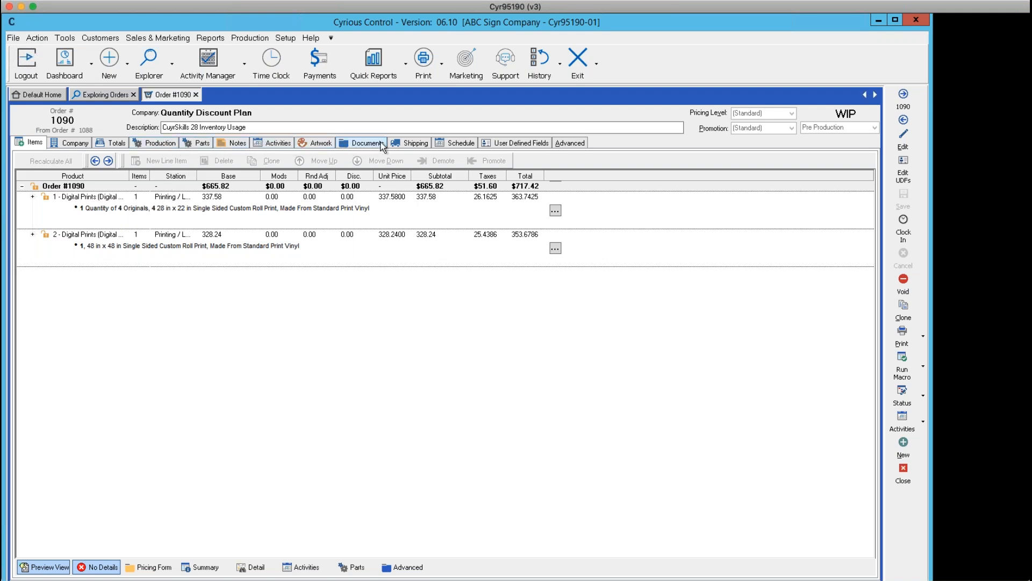
- Review the pricing form and parts usage of the 28 in x 22 in Digital Prints line item, and close the order
left_click(180, 207)
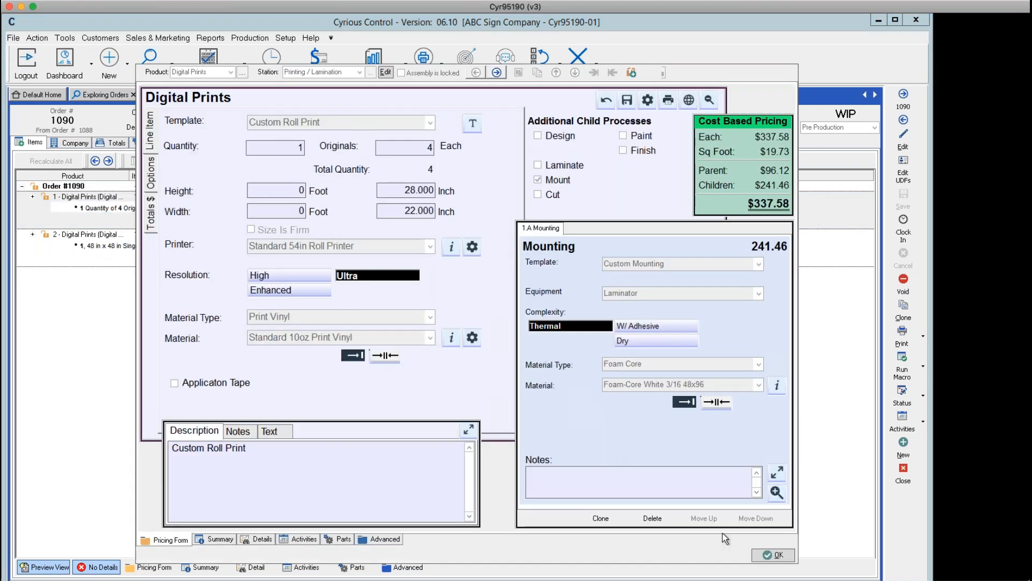
left_click(764, 557)
left_click(352, 566)
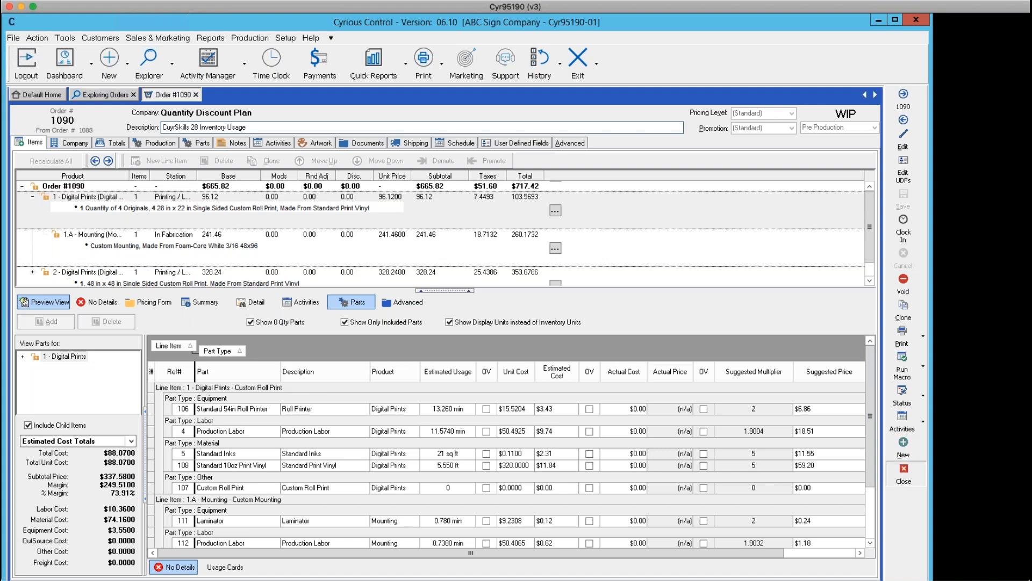
left_click(903, 469)
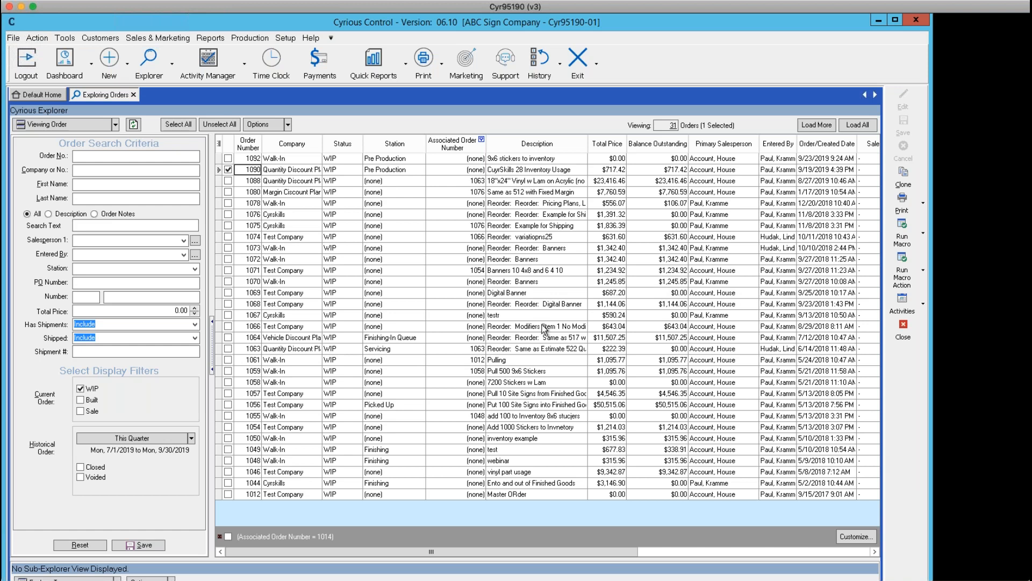
- Open the part setup for Foam-Core White 3/16 48x96 under Materials, Flat Stock Substrates, Foam Board, and view its inventory
left_click(290, 38)
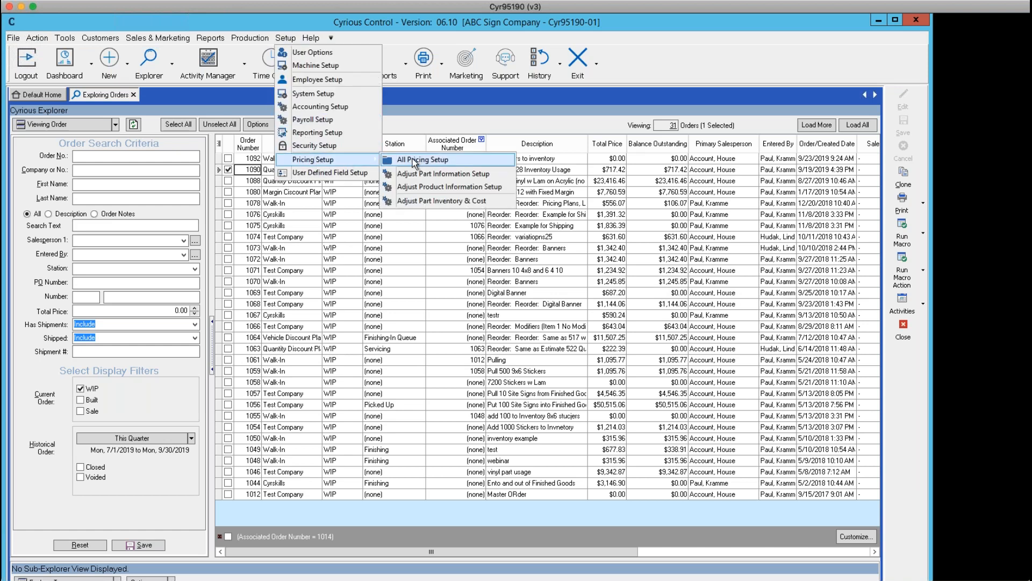
left_click(415, 156)
left_click(63, 144)
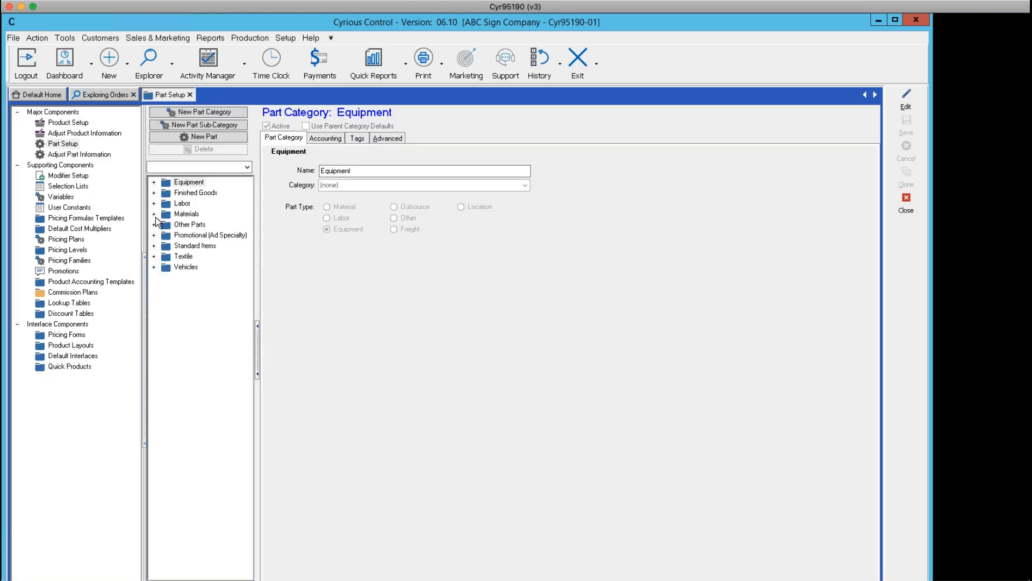
left_click(154, 214)
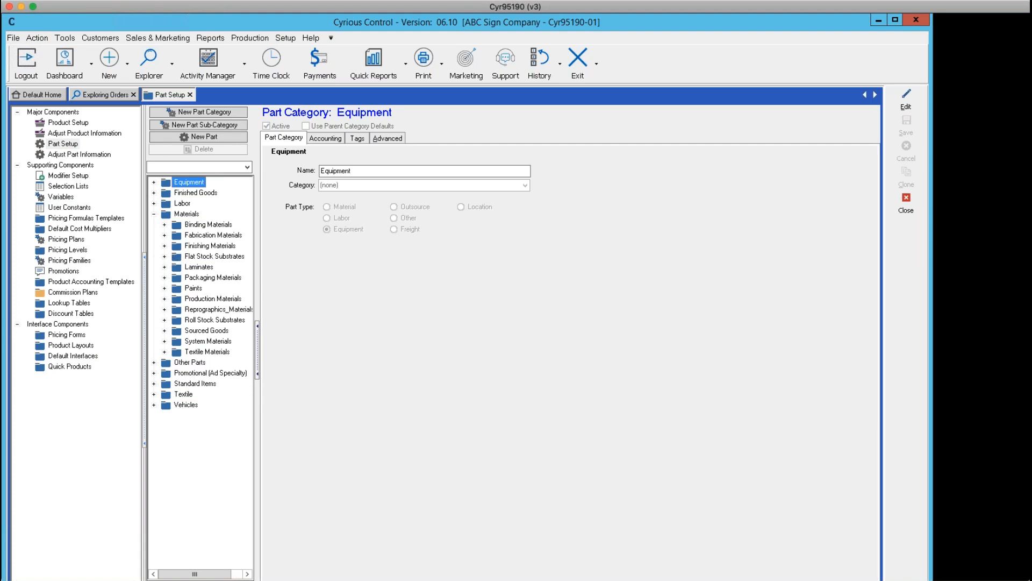
left_click(165, 256)
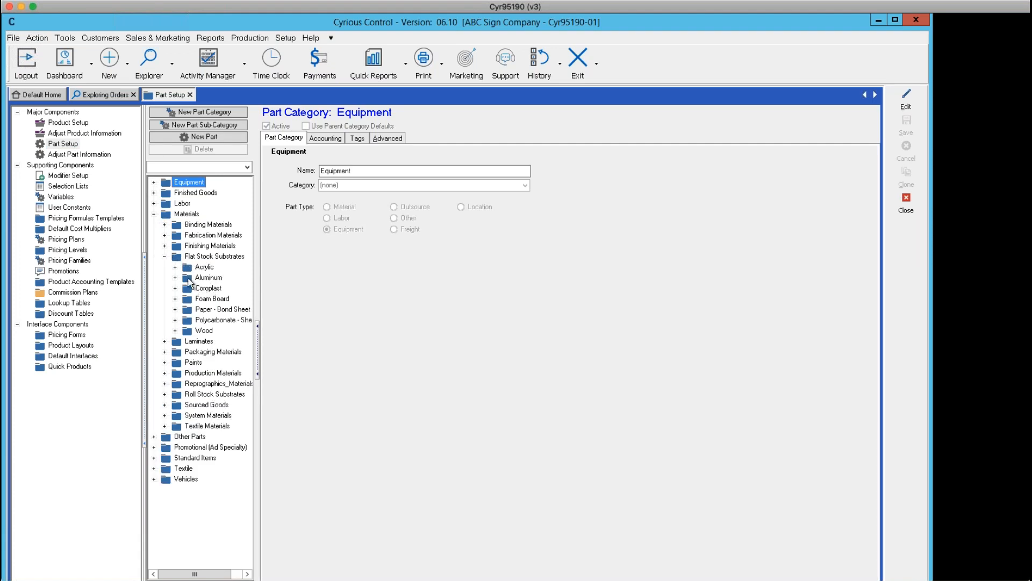
left_click(176, 298)
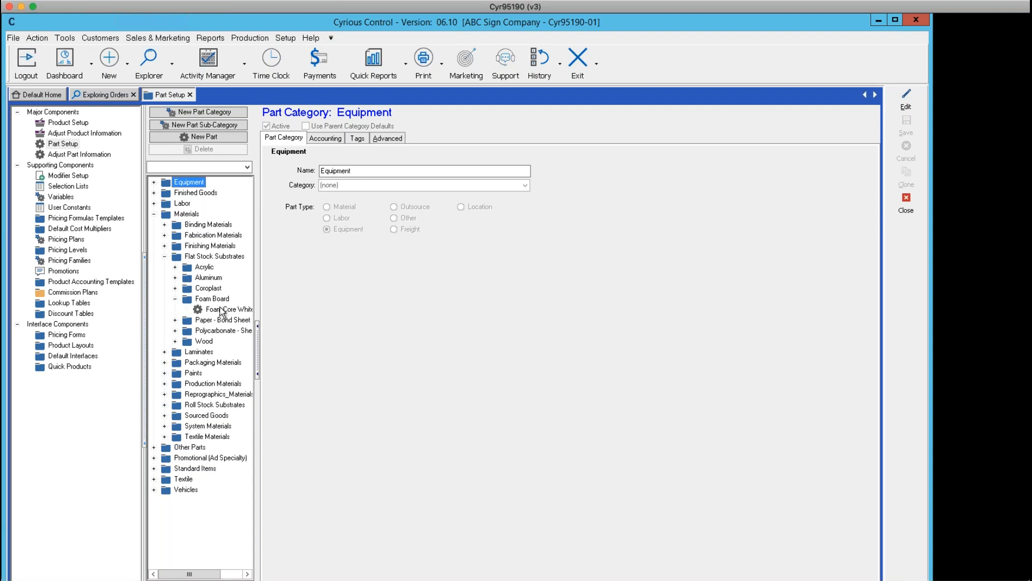
left_click(222, 311)
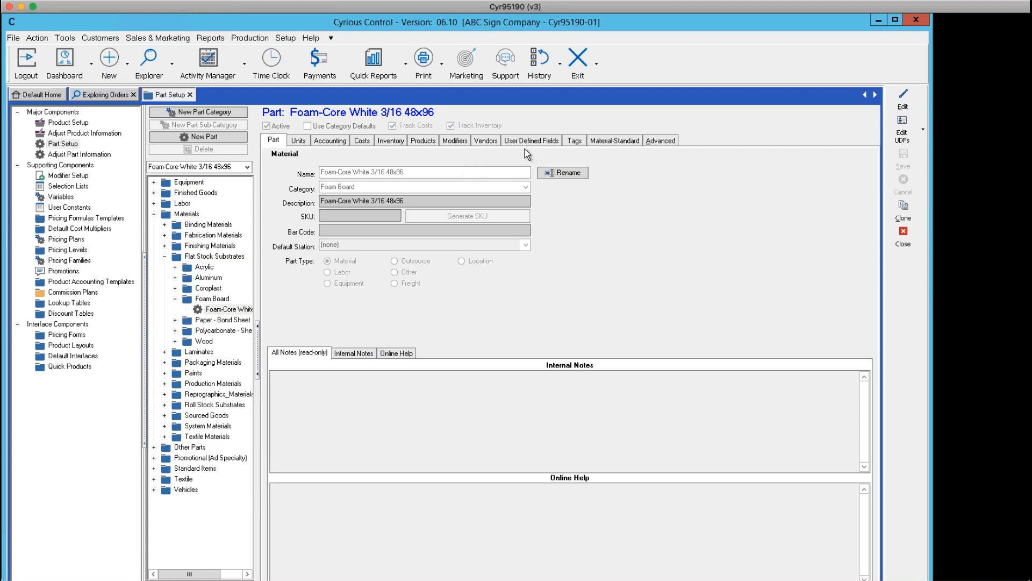
left_click(389, 141)
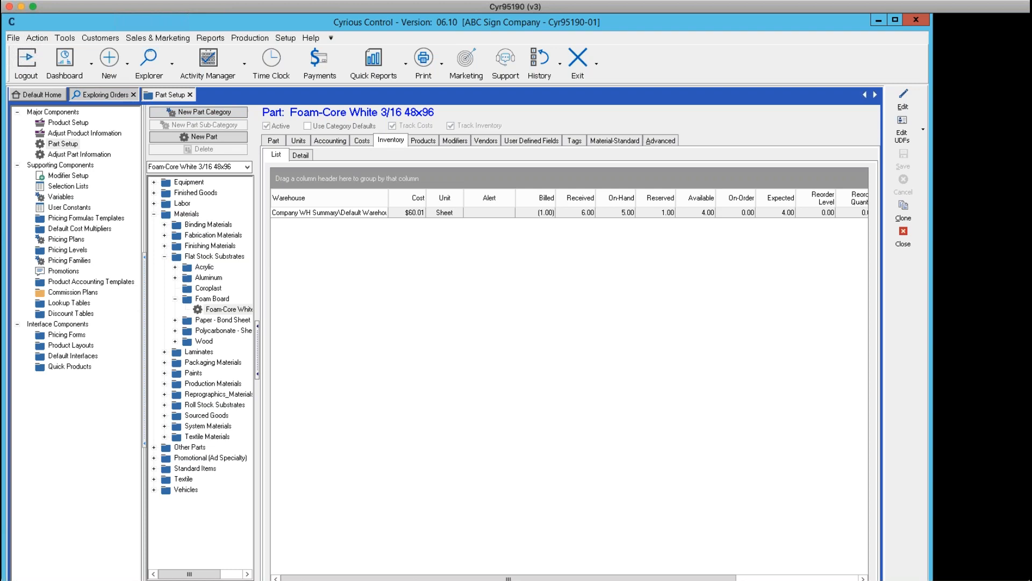
- Return to the orders list and reopen the CuyrSkills 28 Inventory Usage order, keeping Part Setup open
left_click(71, 93)
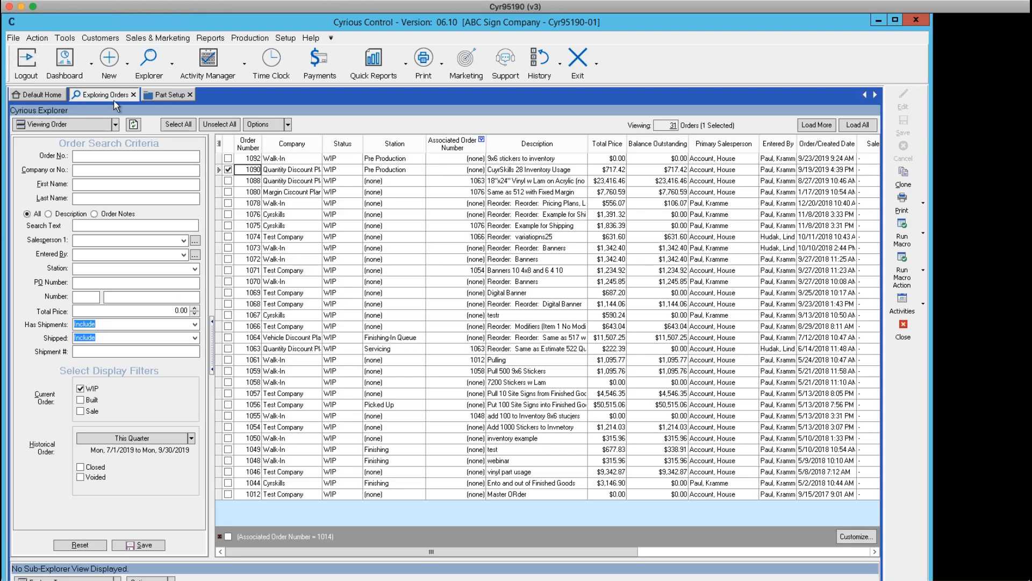
left_click(280, 169)
double_click(276, 170)
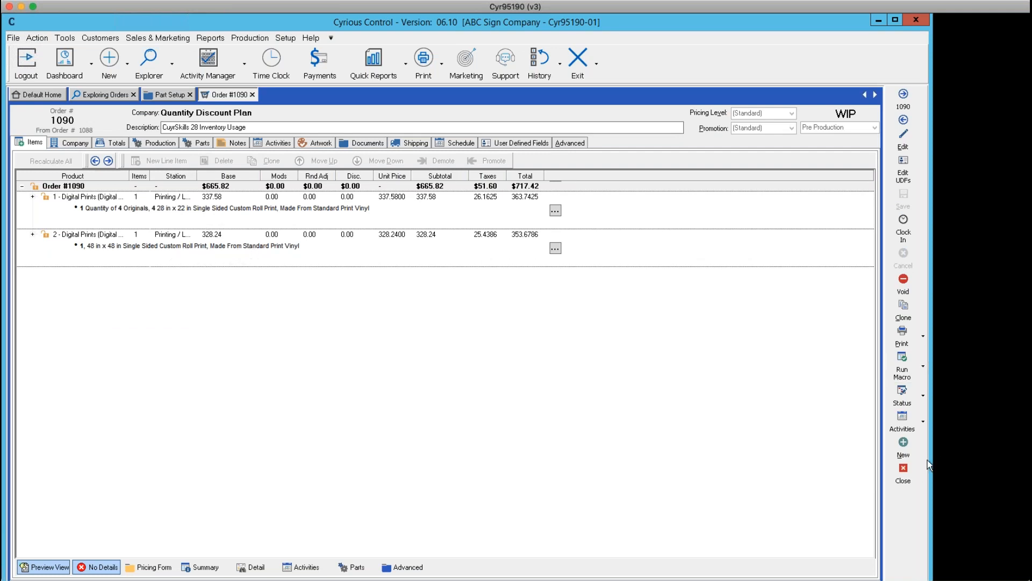
left_click(909, 473)
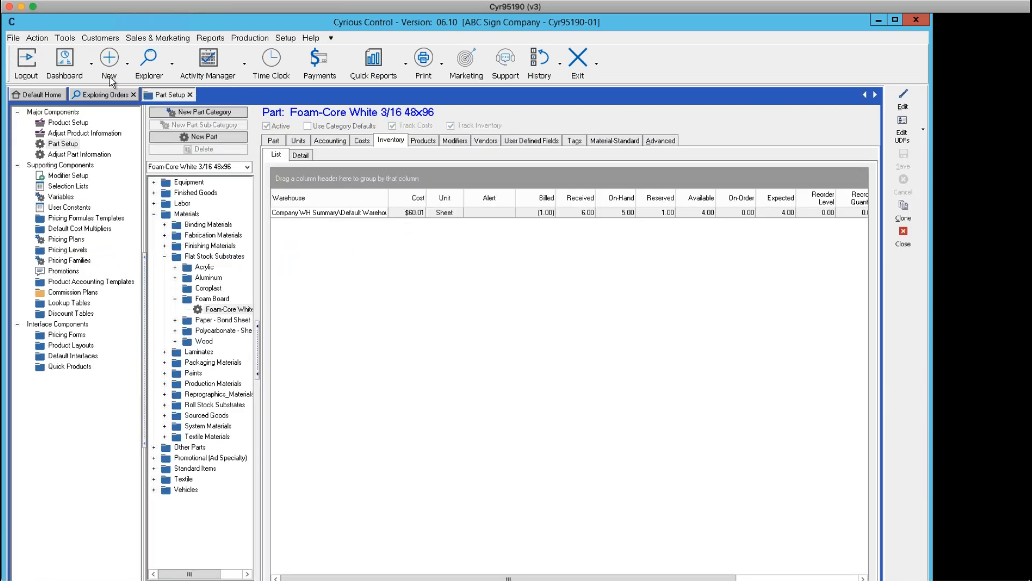
left_click(111, 93)
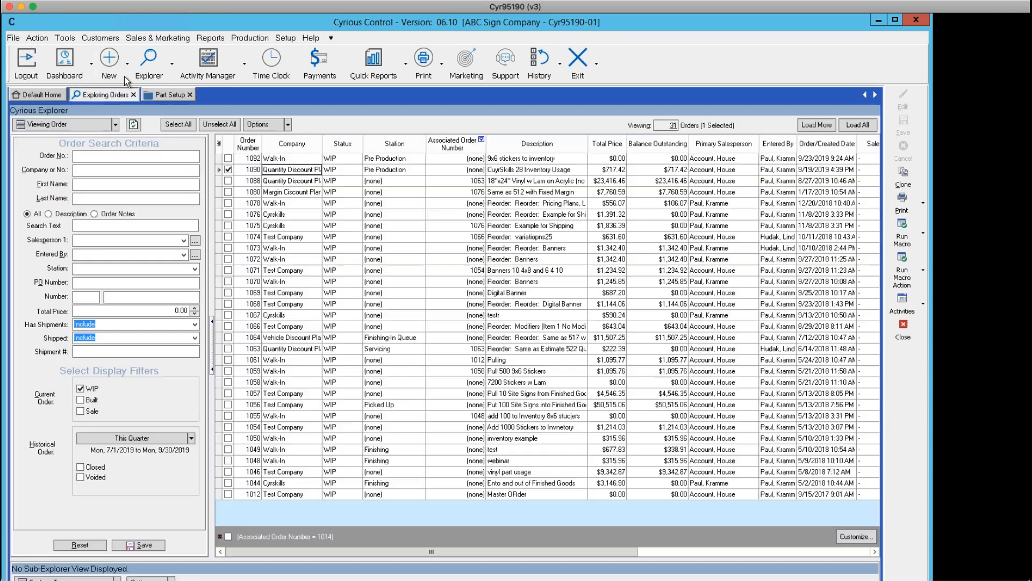
double_click(259, 169)
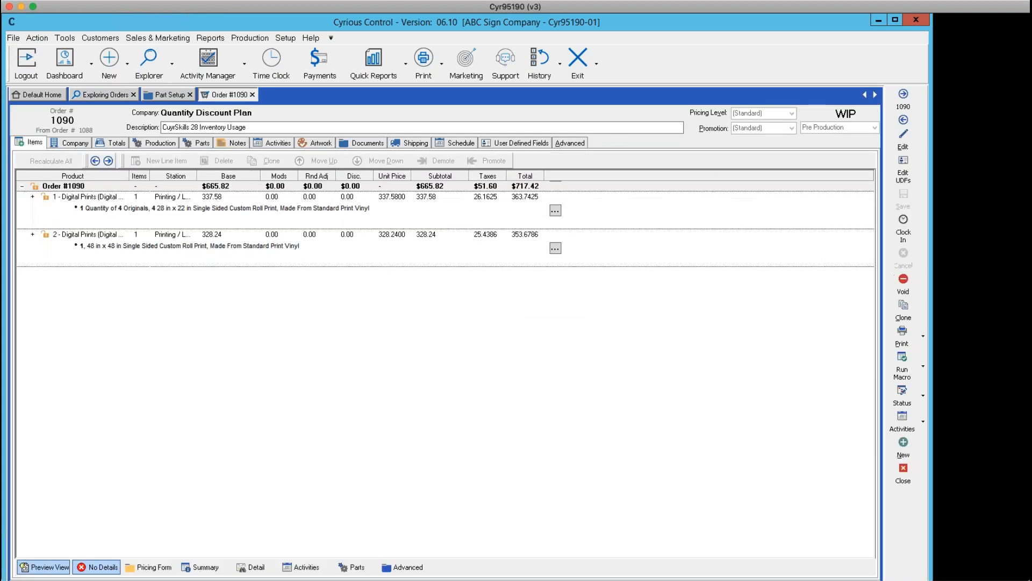
- Review the pricing form of the 48 in x 48 in Digital Prints line item and check the foam-core part's inventory against it
left_click(199, 215)
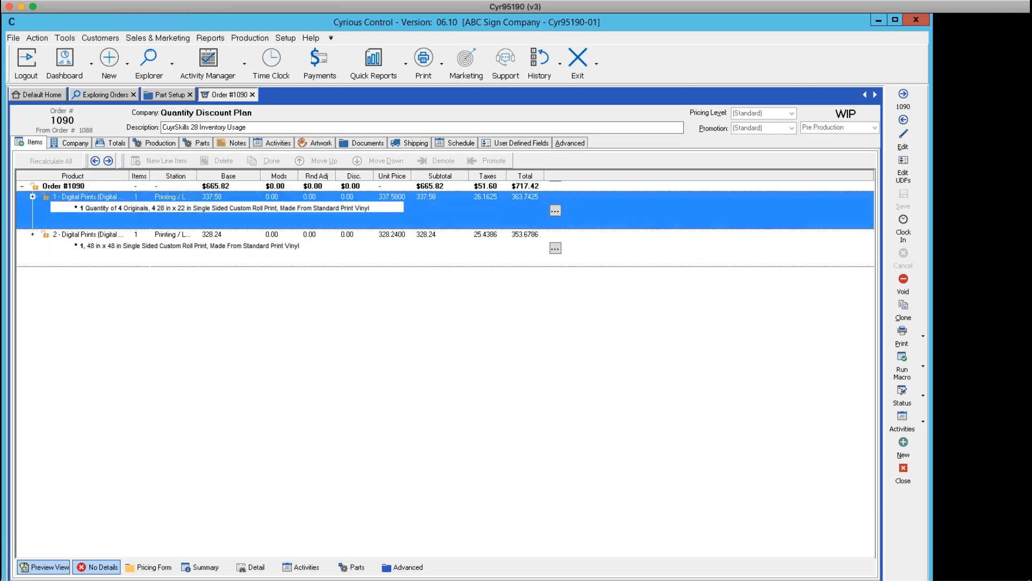
left_click(239, 248)
double_click(269, 250)
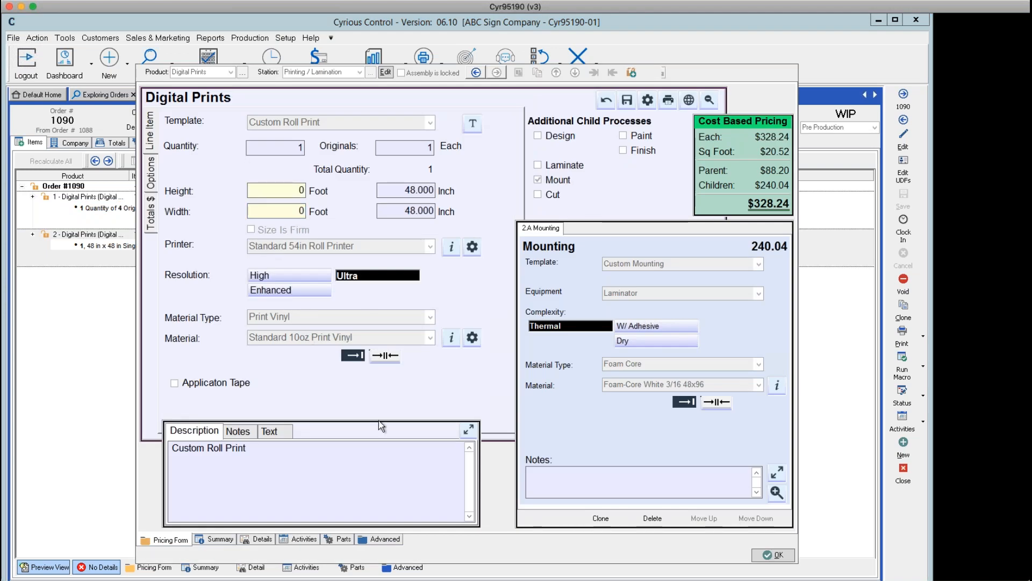
left_click(772, 555)
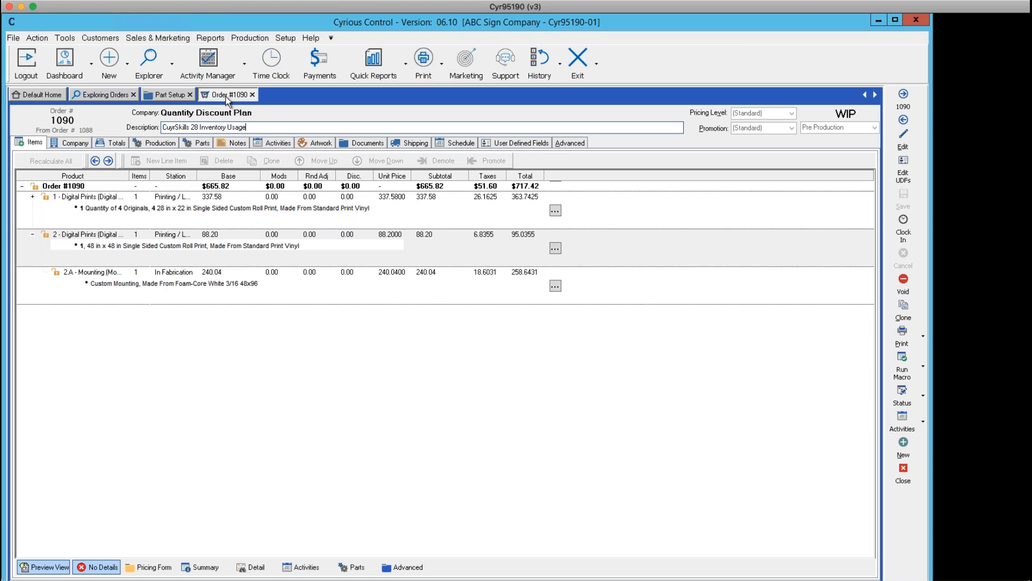
left_click(170, 94)
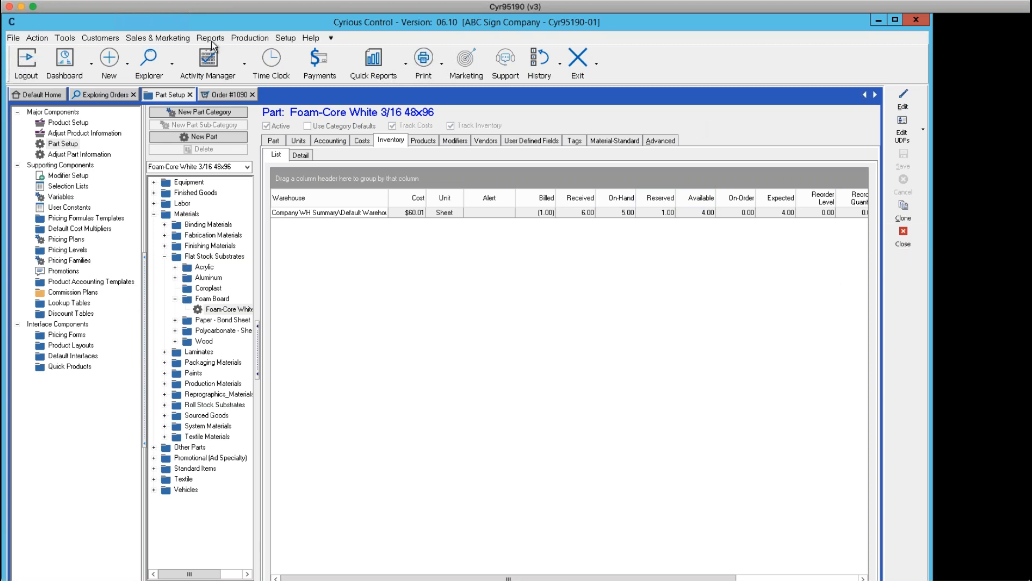
left_click(234, 96)
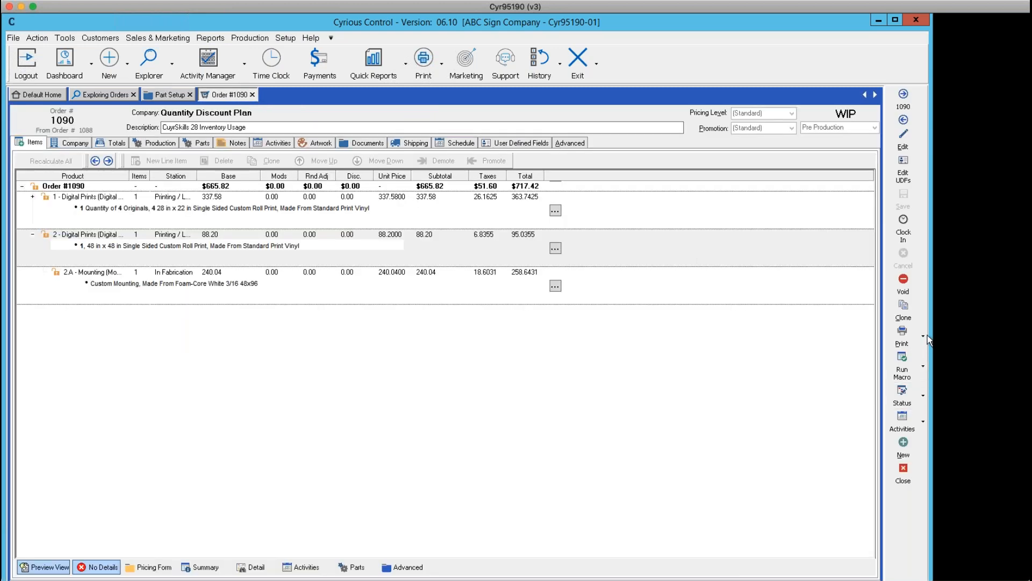
- Mark the order as Sale with the station left as is, allowing the balance due and using the current date and time
left_click(924, 405)
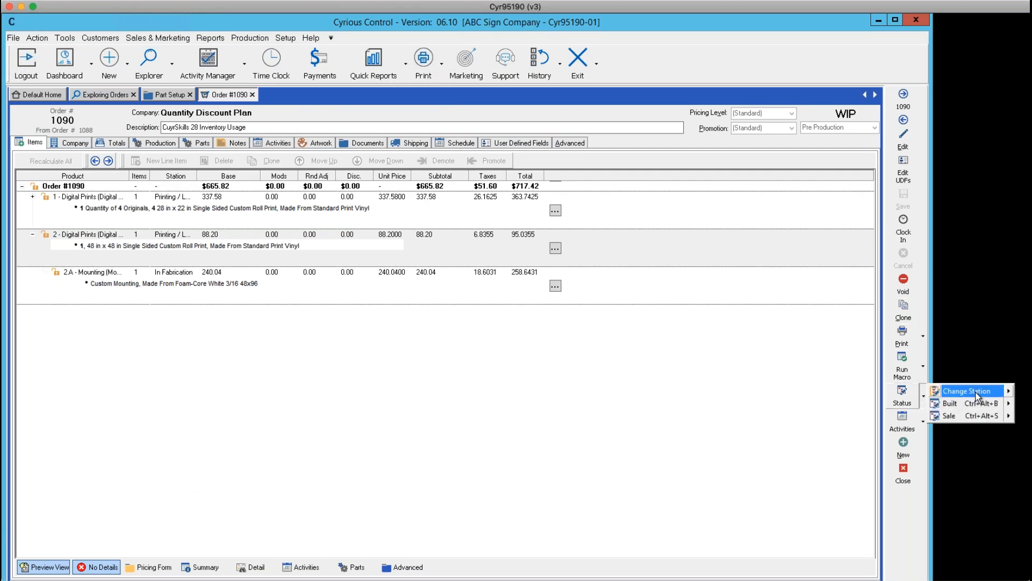
mouse_move(963, 418)
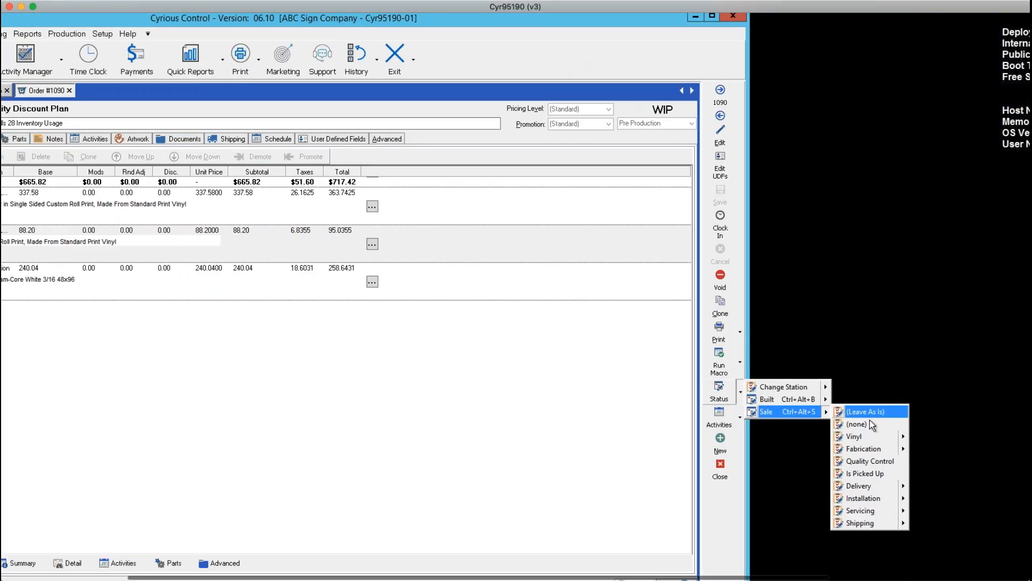
left_click(866, 407)
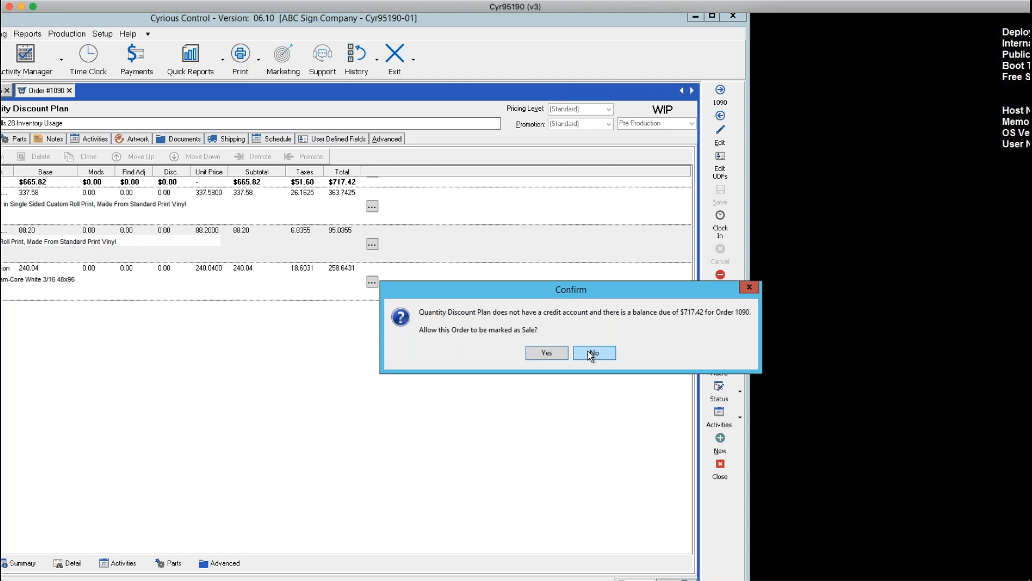
left_click(546, 353)
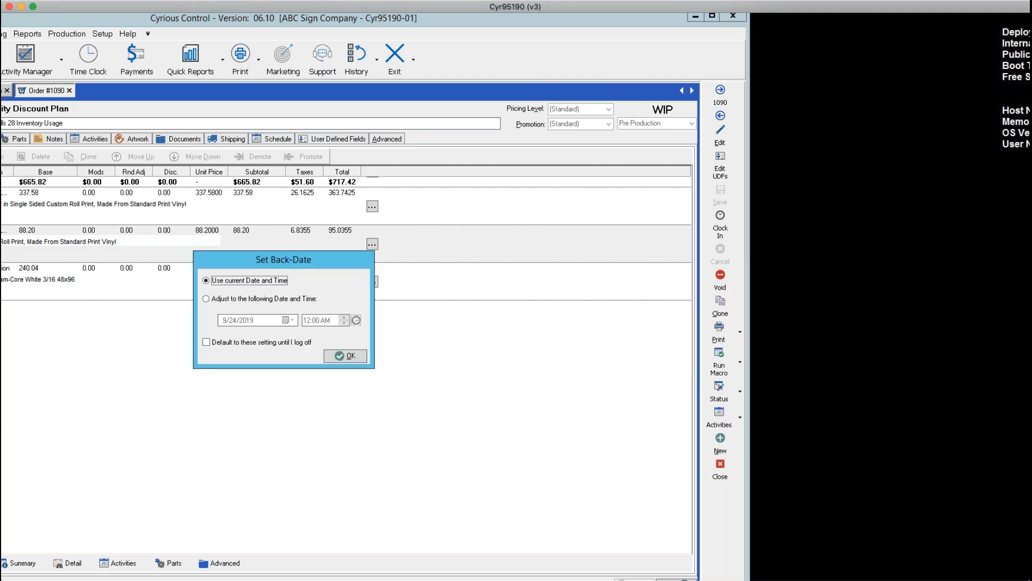
left_click(353, 356)
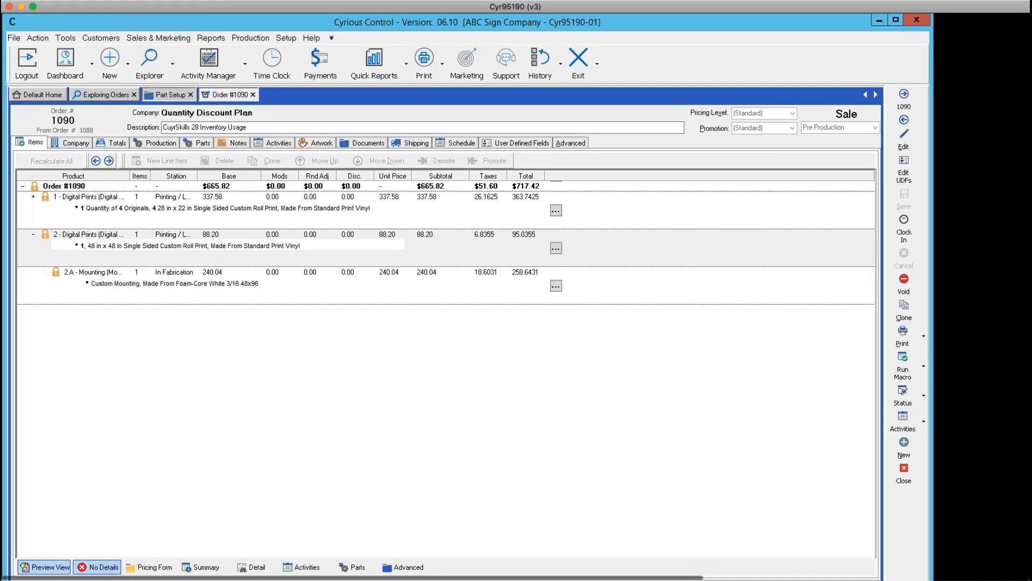
- Check the inventory of Foam-Core White 3/16 48x96 following the sale, and close Part Setup
left_click(167, 95)
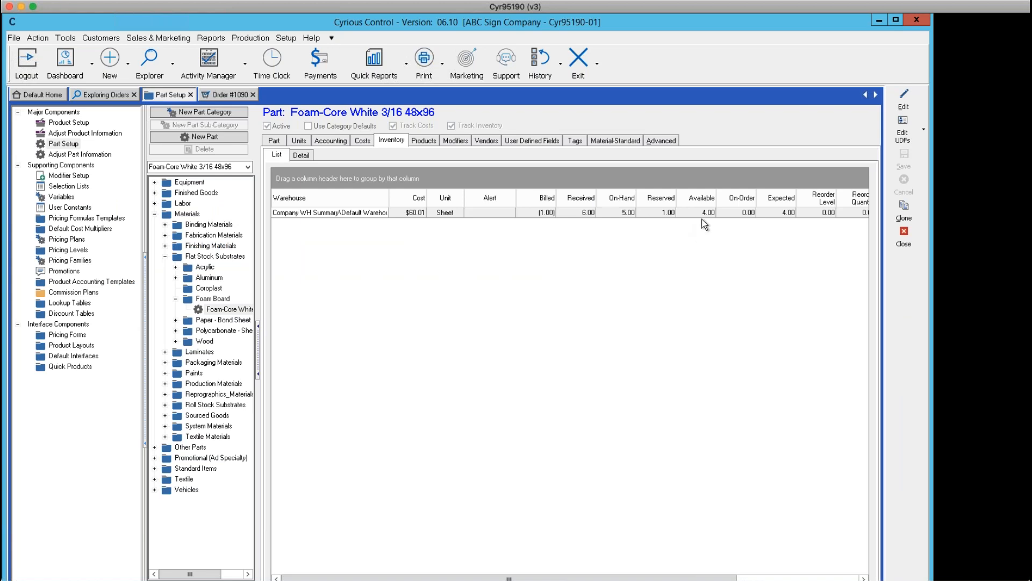
left_click(904, 237)
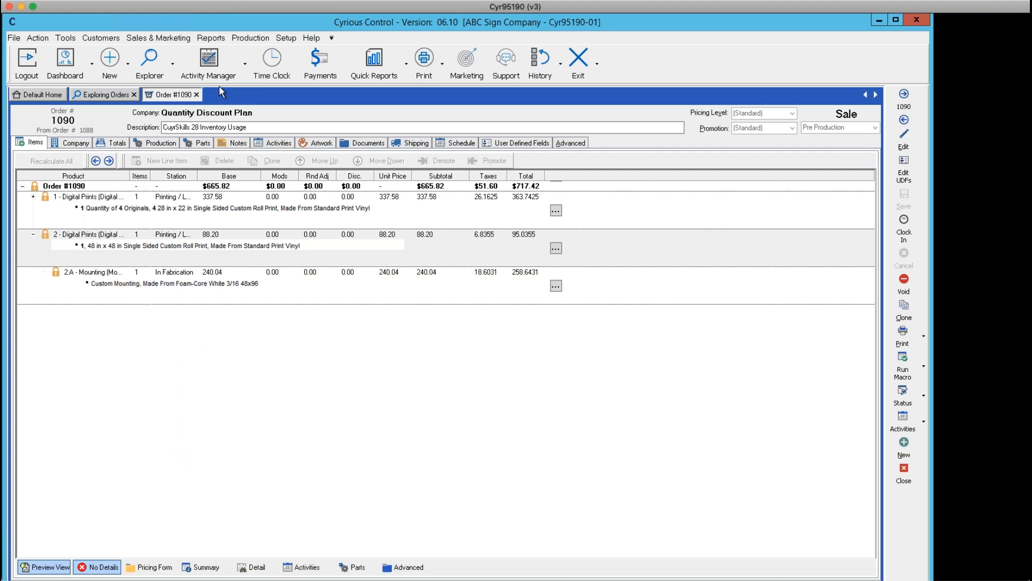
- Open Part Setup and check the inventory of the Foam-Core White 3/16 48x96 part under Materials, Flat Stock Substrates, Foam Board
left_click(288, 36)
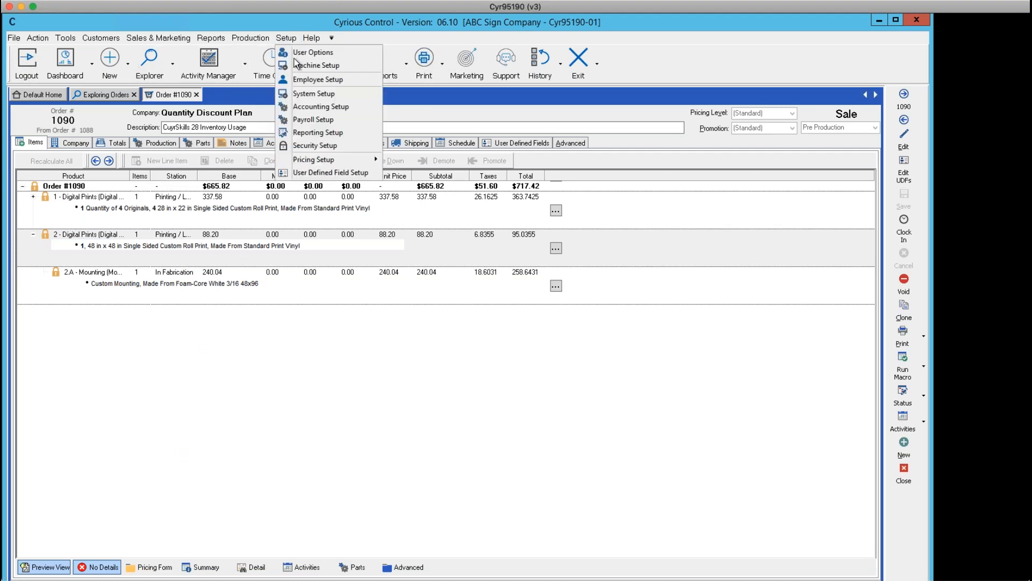
mouse_move(322, 163)
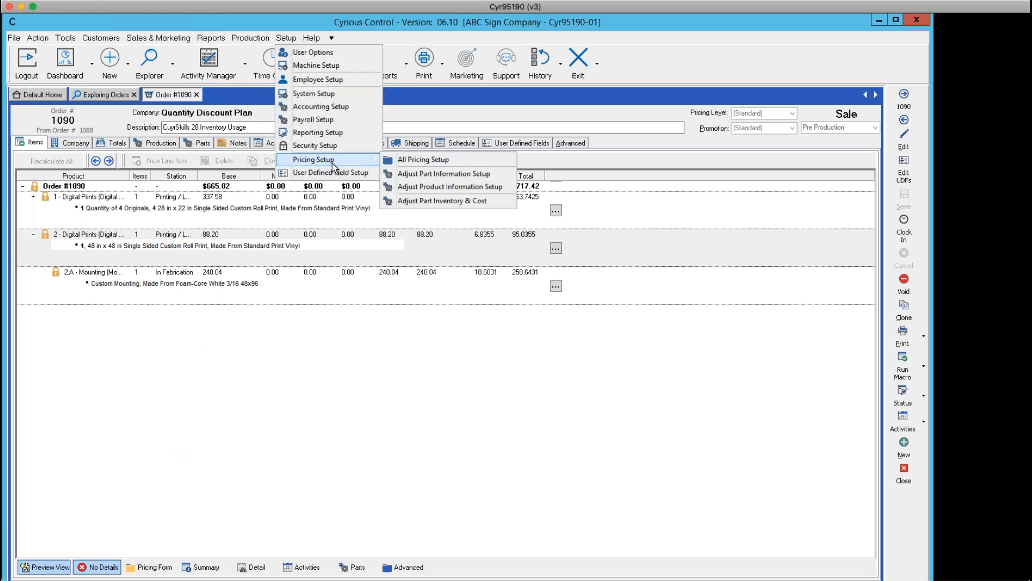
left_click(398, 161)
left_click(74, 146)
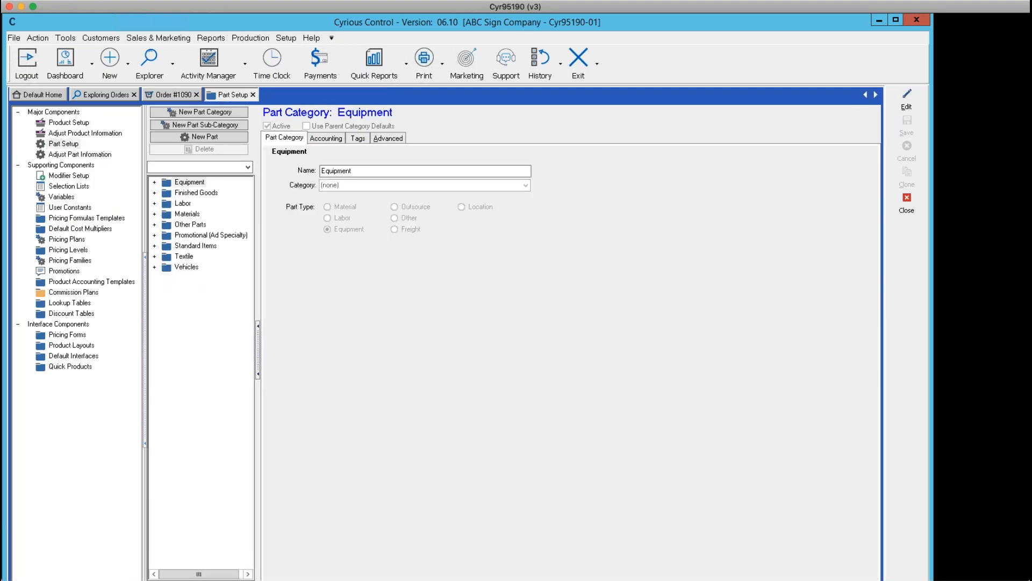
left_click(154, 214)
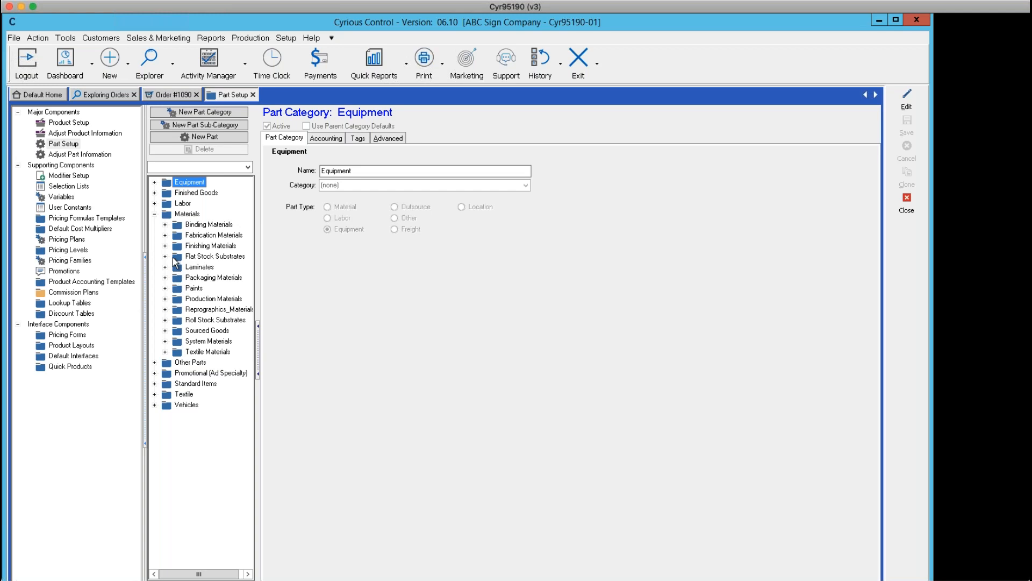
left_click(168, 256)
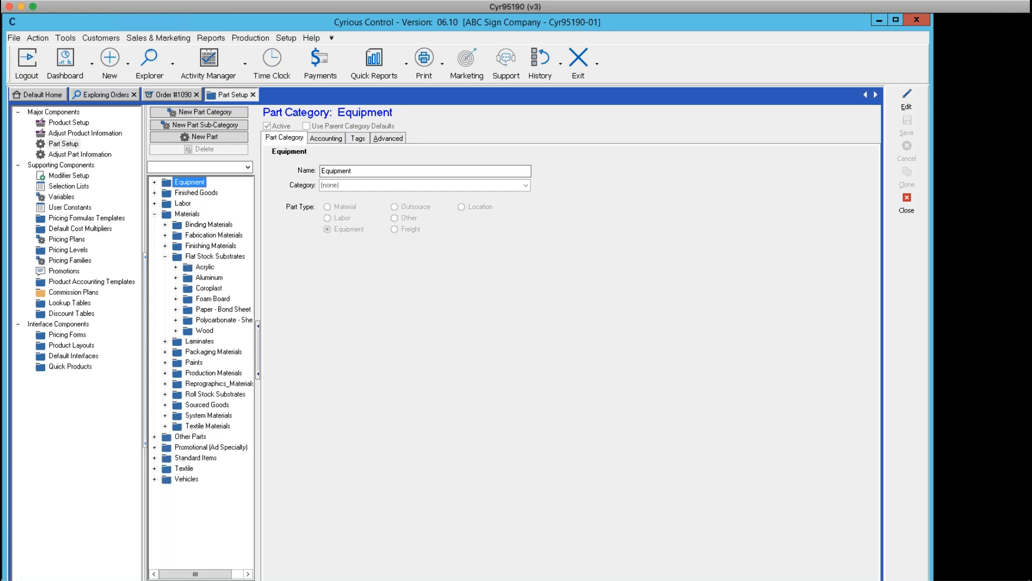
left_click(187, 300)
left_click(176, 299)
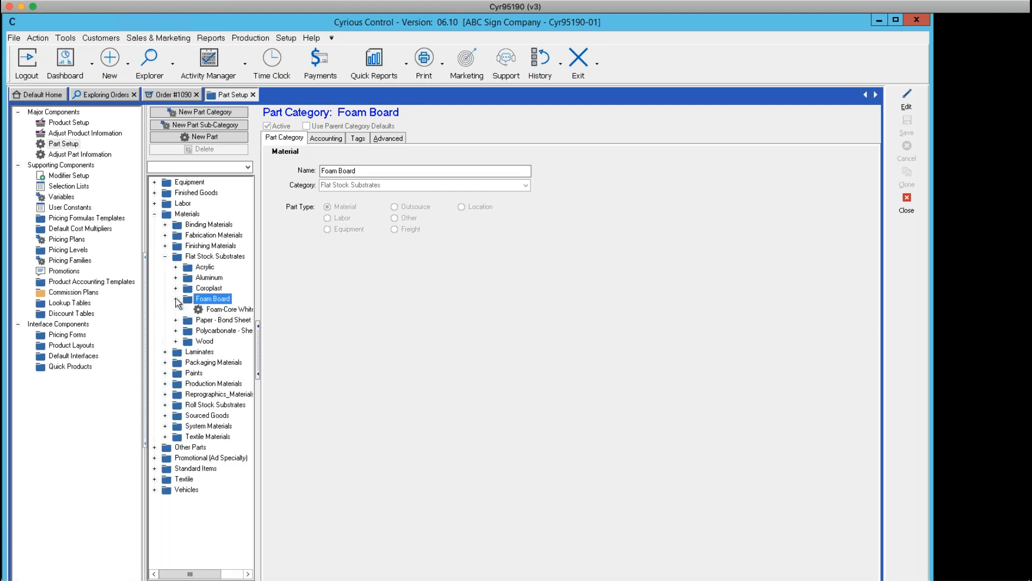
left_click(218, 311)
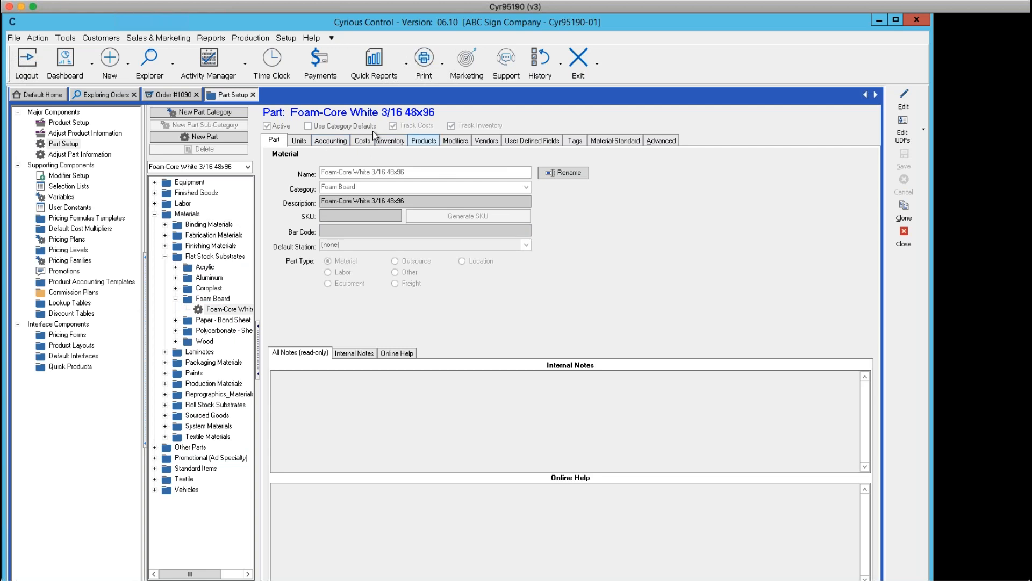
left_click(398, 143)
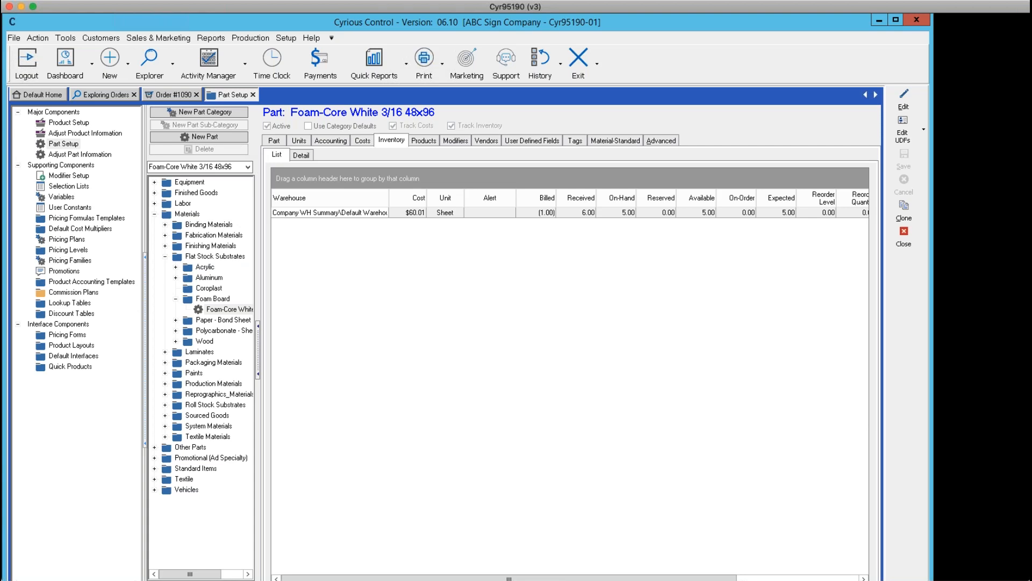
- Open the Post Part Usage Cards dashboard and load the parts of the CuyrSkills 28 Inventory Usage order
left_click(91, 64)
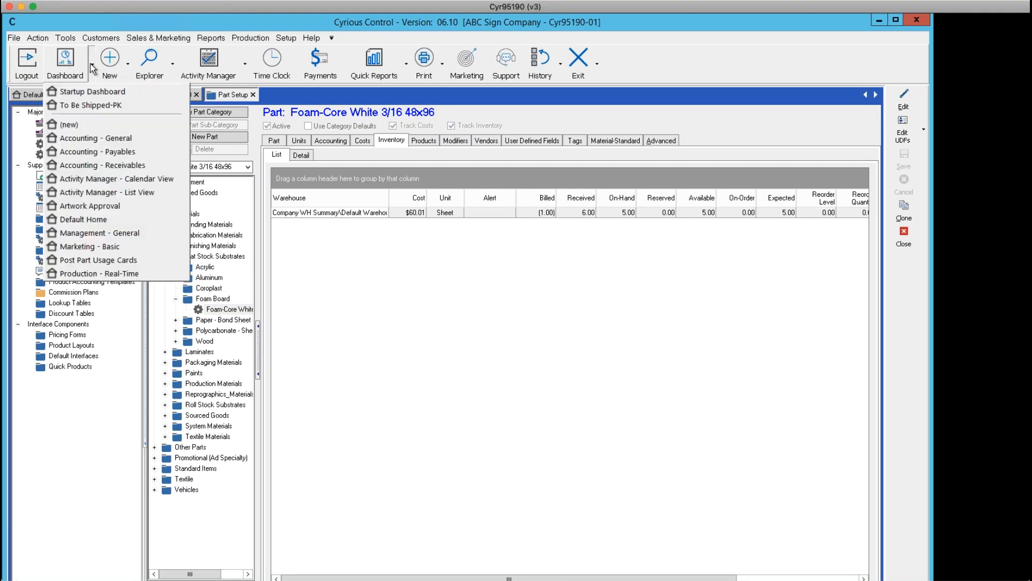
left_click(97, 259)
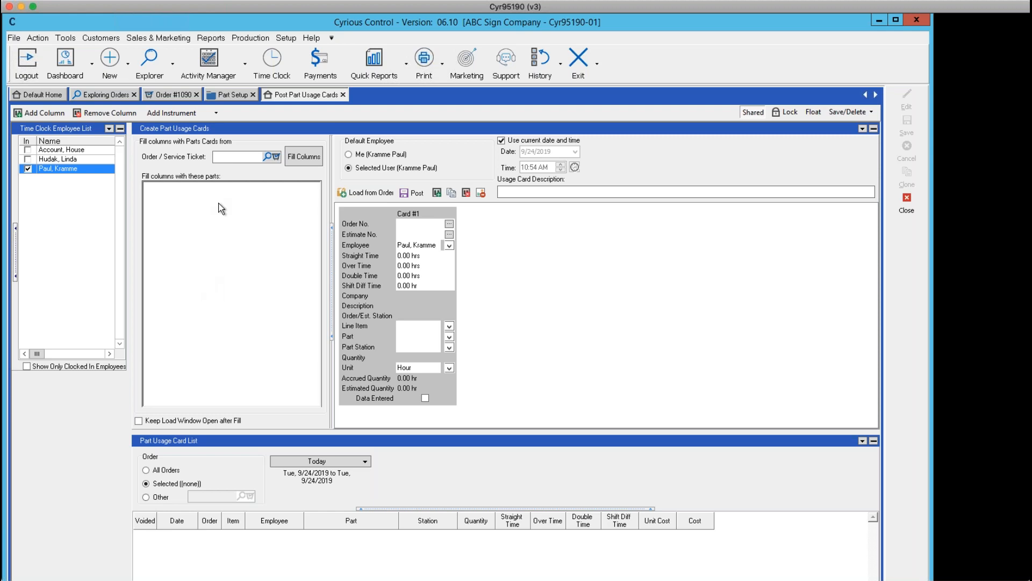
left_click(259, 156)
type("1090")
key("Return")
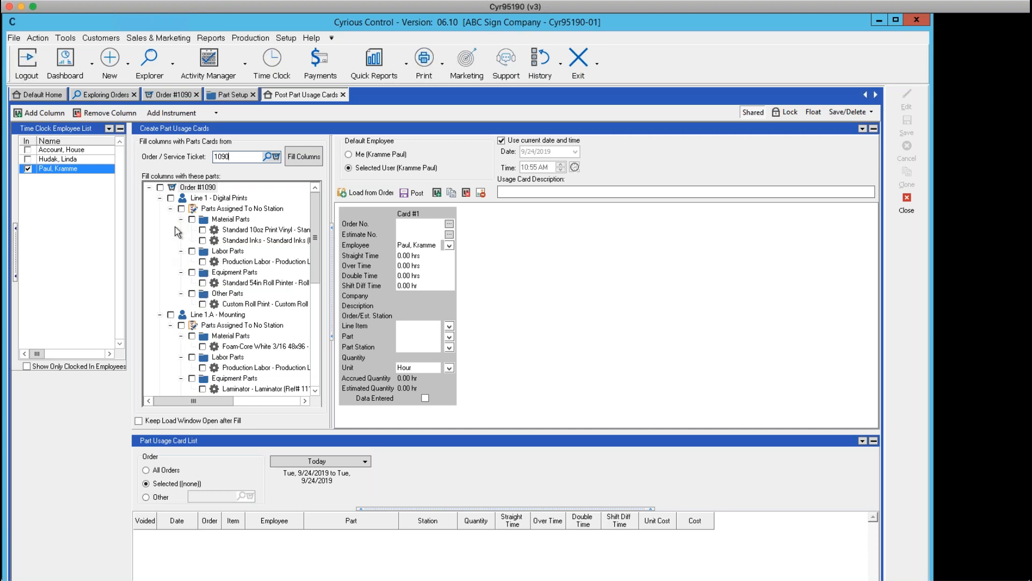
- Select the Foam-Core White 3/16 48x96 material under Line 2.A - Mounting as the part for a usage card
scroll(226, 299, "down", 2)
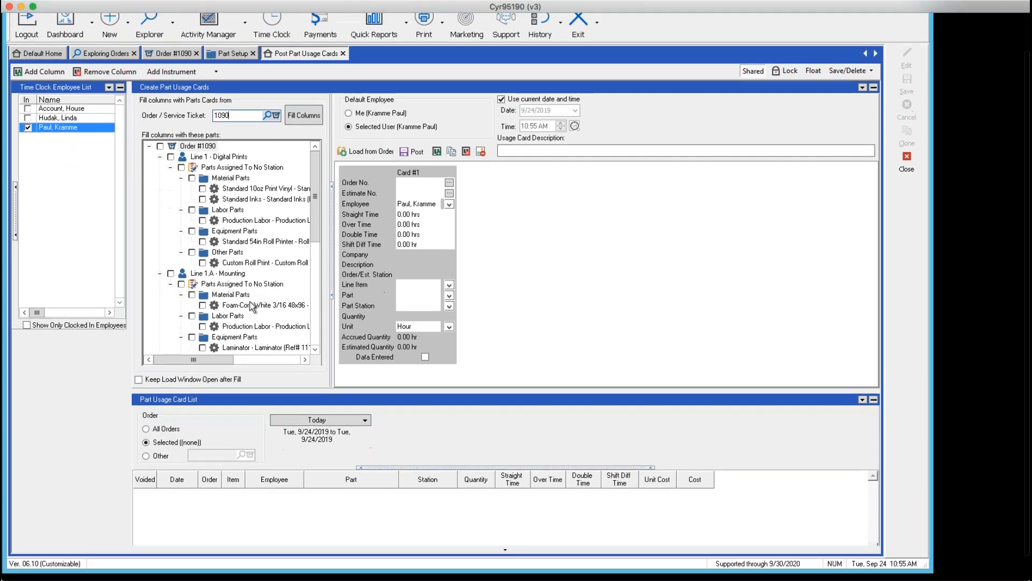
left_click_drag(313, 238, 313, 272)
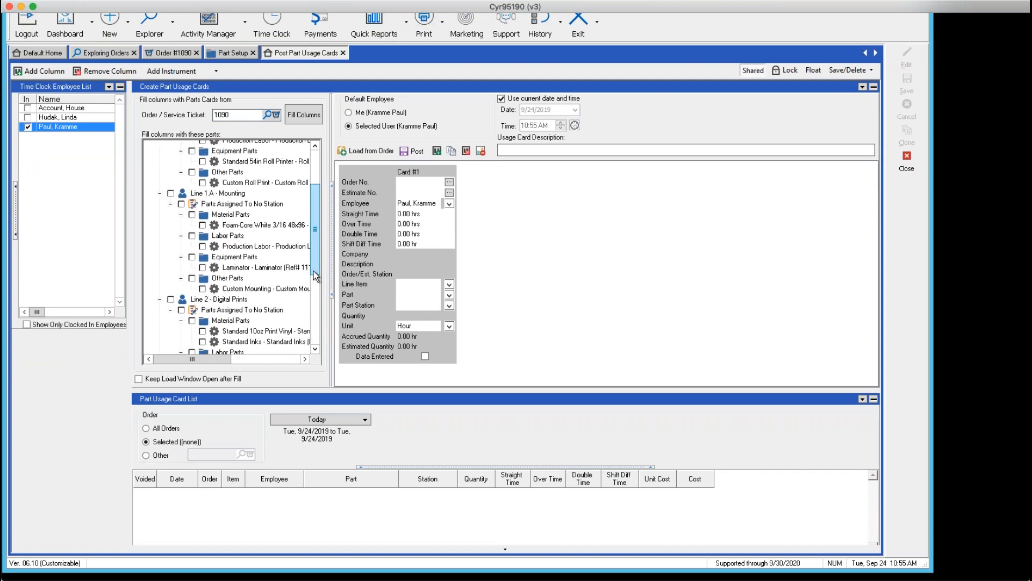
left_click_drag(314, 274, 319, 338)
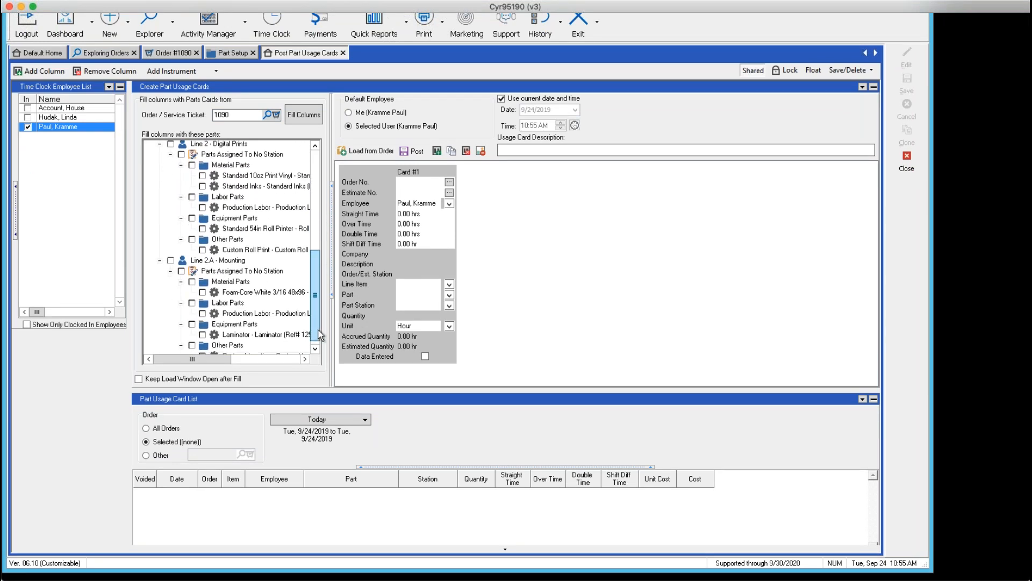
left_click(203, 293)
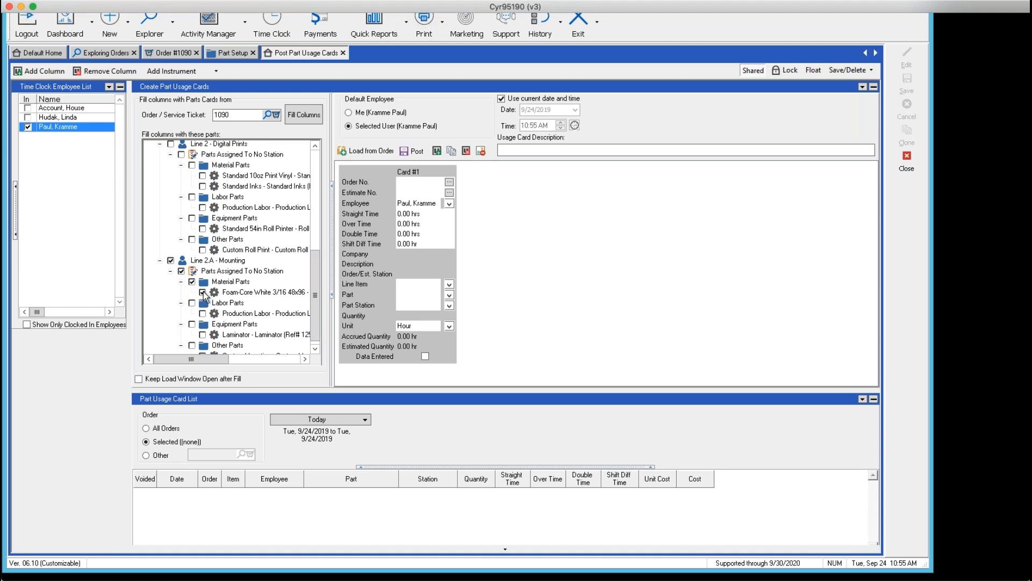
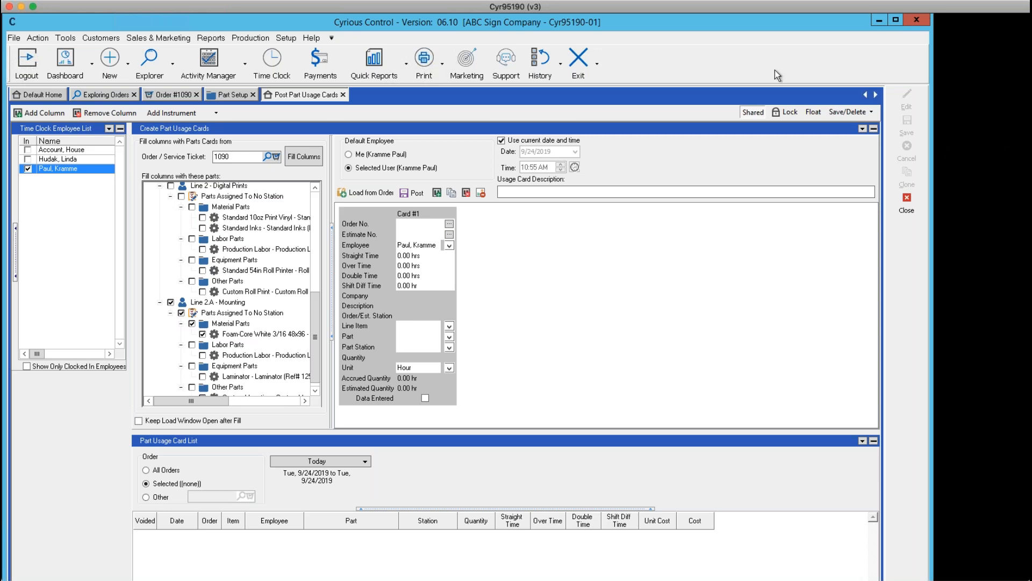
- Close Post Part Usage Cards, Part Setup, the order and the orders list, returning to Default Home
left_click(906, 203)
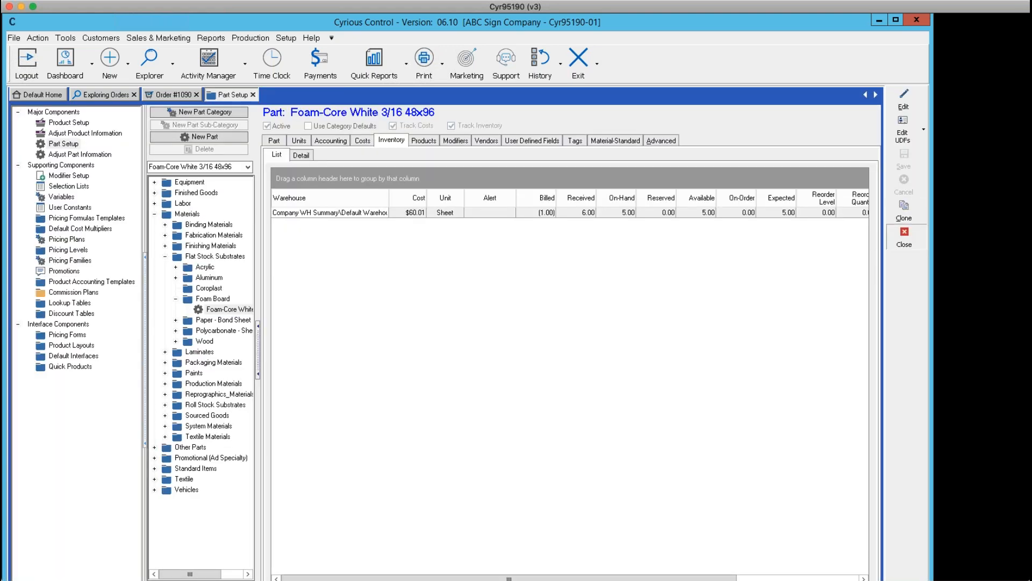
left_click(905, 237)
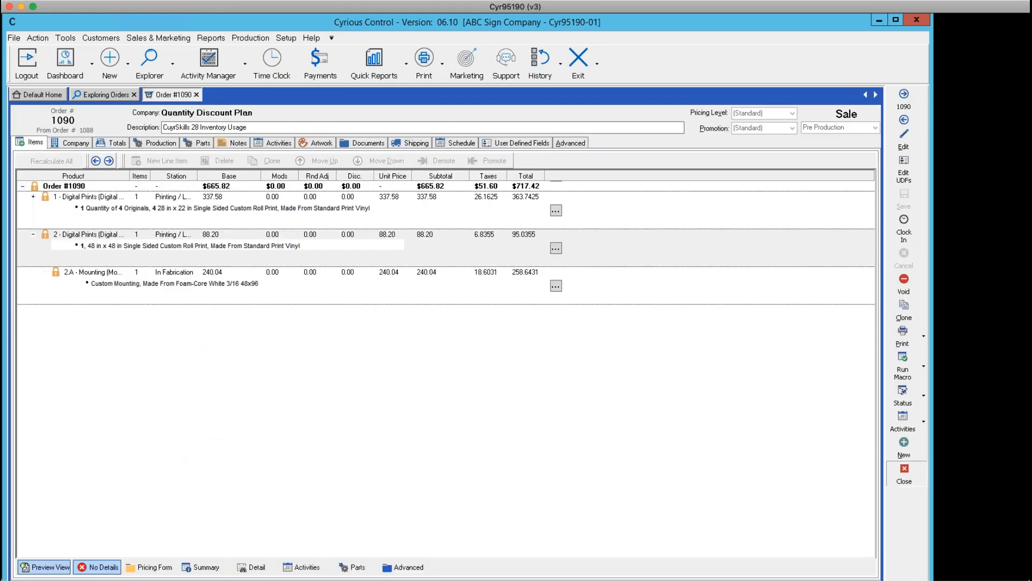
left_click(904, 473)
left_click(903, 336)
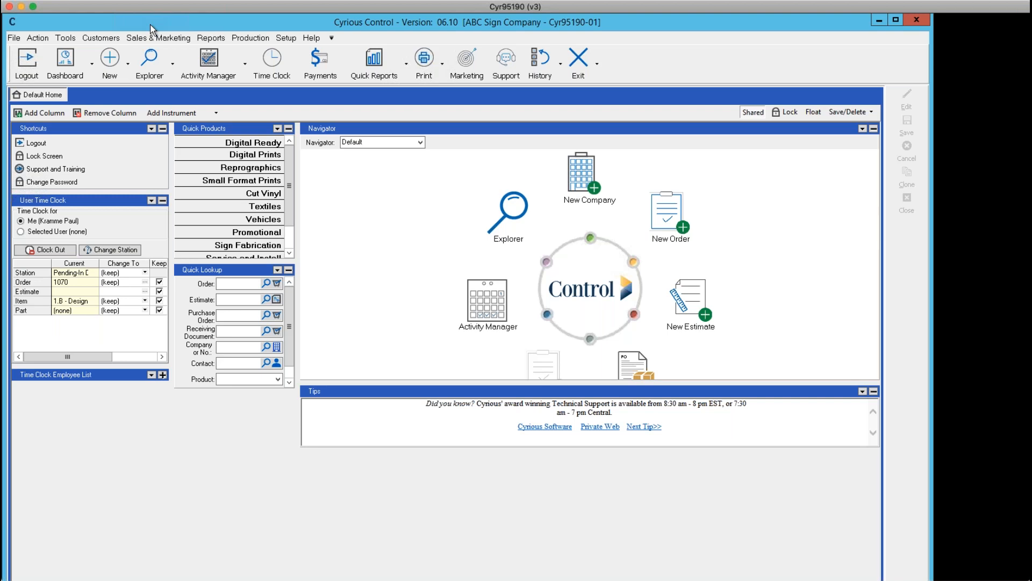
- Open the Stockroom Manager and check the availability of the acrylic, aluminum and foam board parts under Flat Stock Substrates
left_click(250, 38)
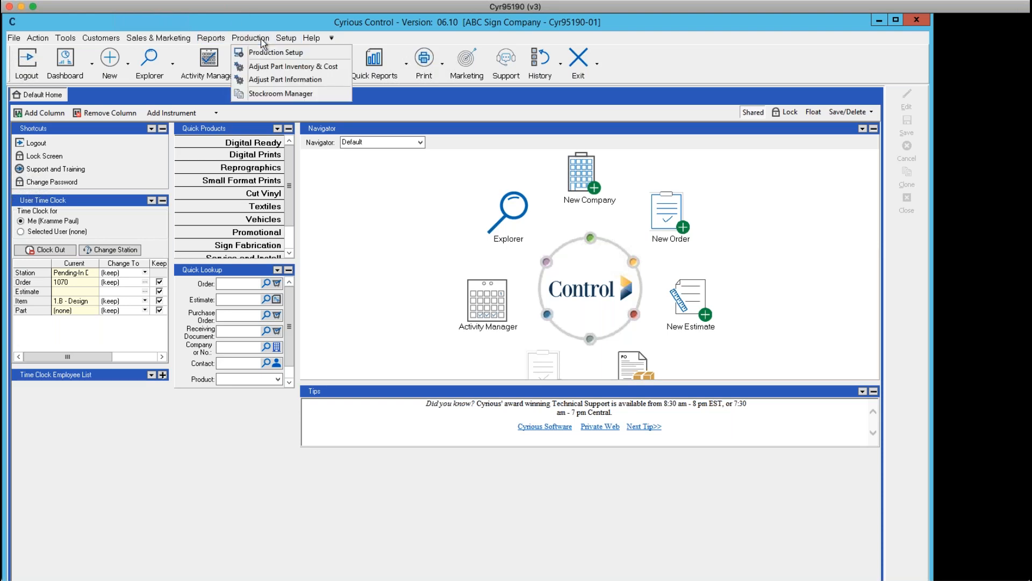
left_click(262, 94)
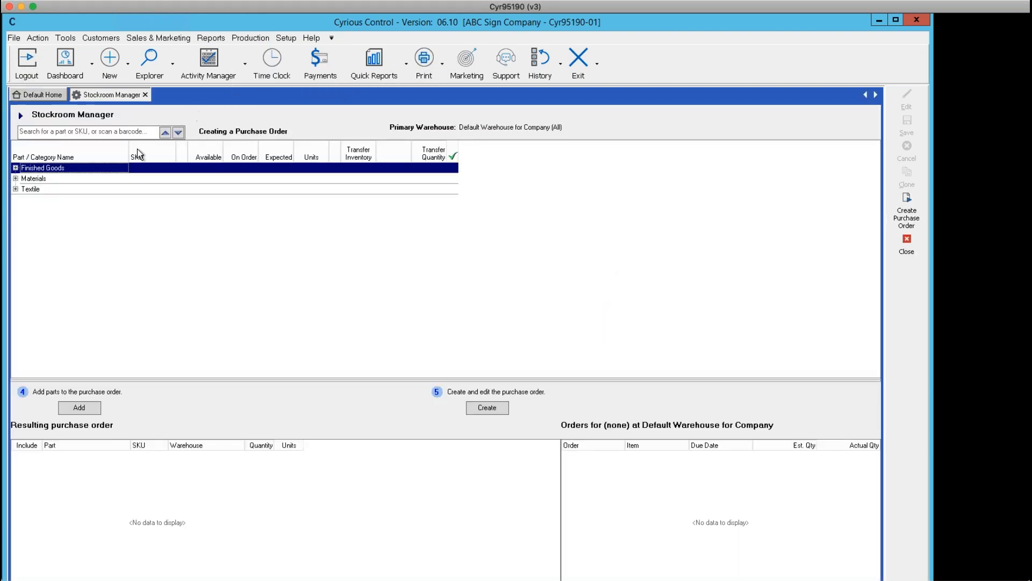
left_click(15, 178)
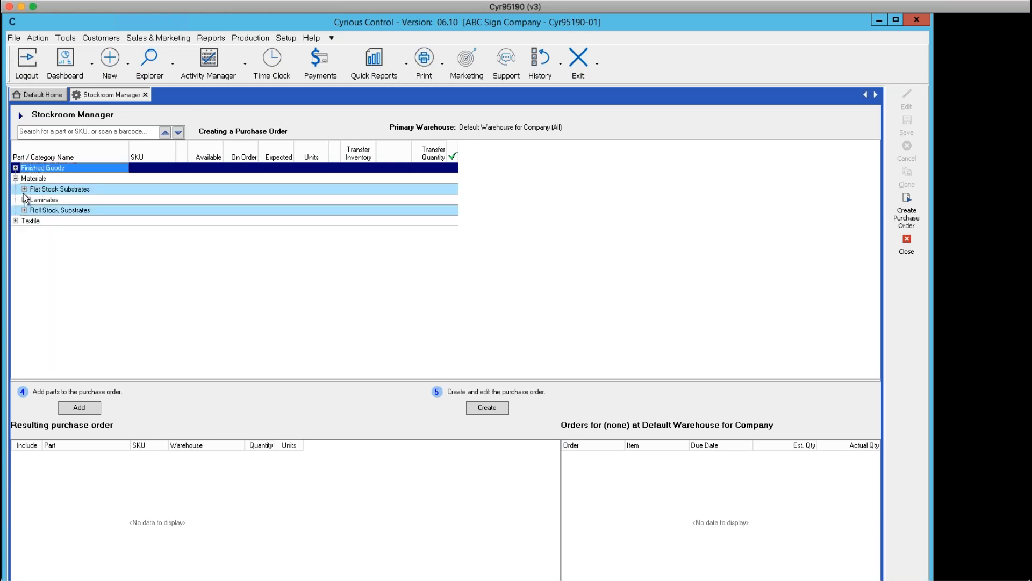
left_click(25, 190)
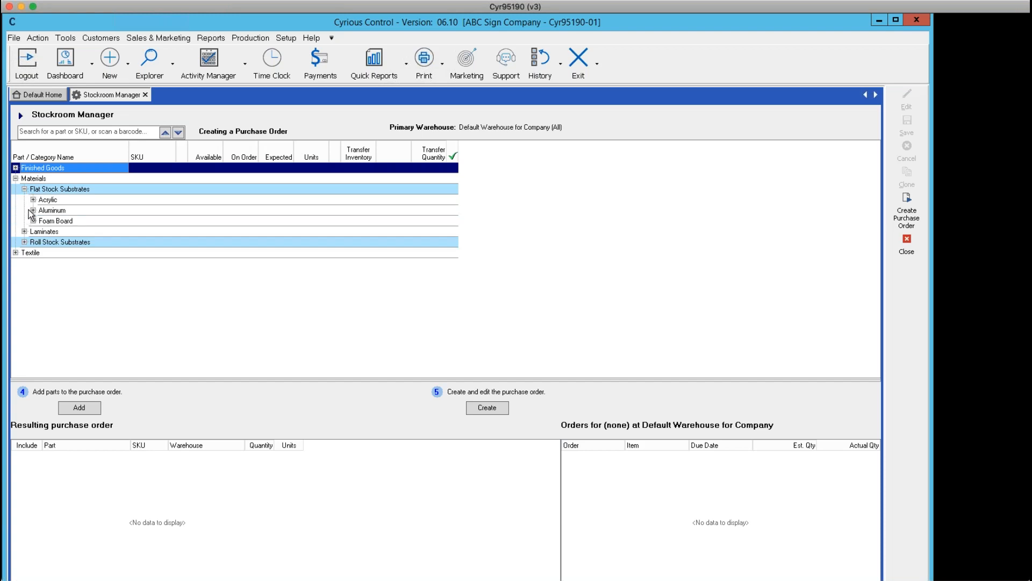
left_click(33, 200)
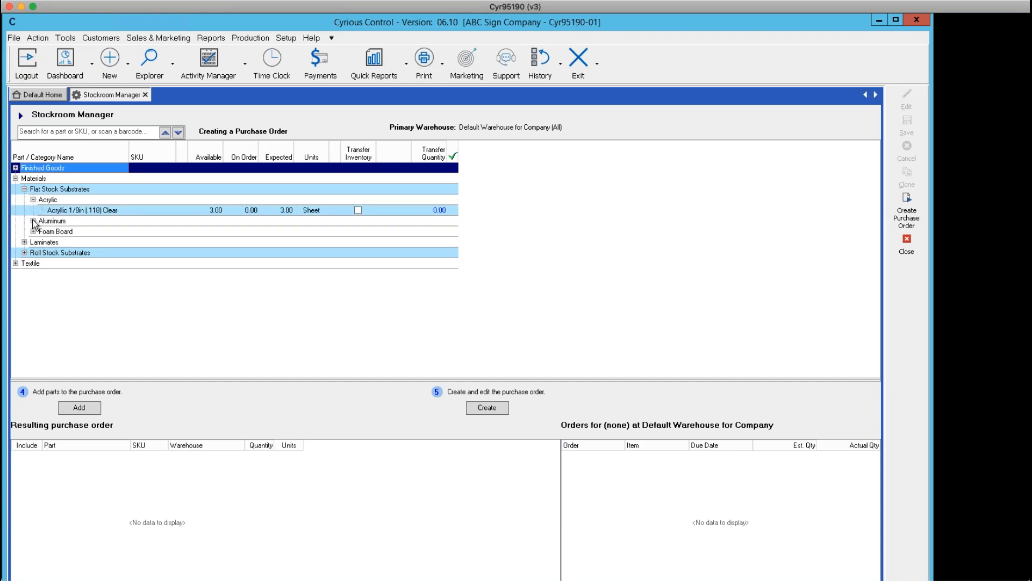
left_click(34, 221)
left_click(33, 242)
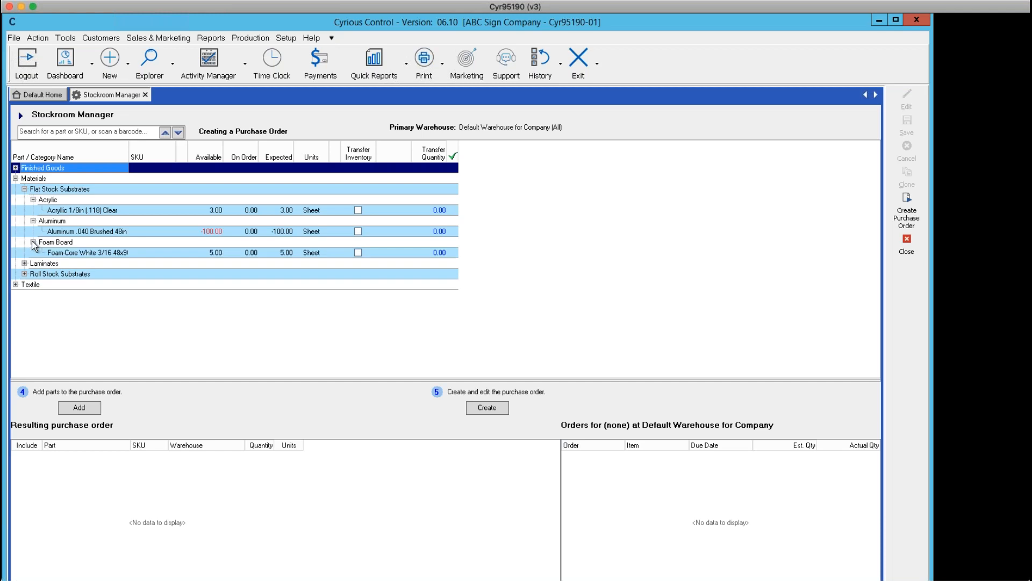
- Check the stock of the cold lamination, cork and print vinyl parts, and close the Stockroom Manager
left_click(24, 263)
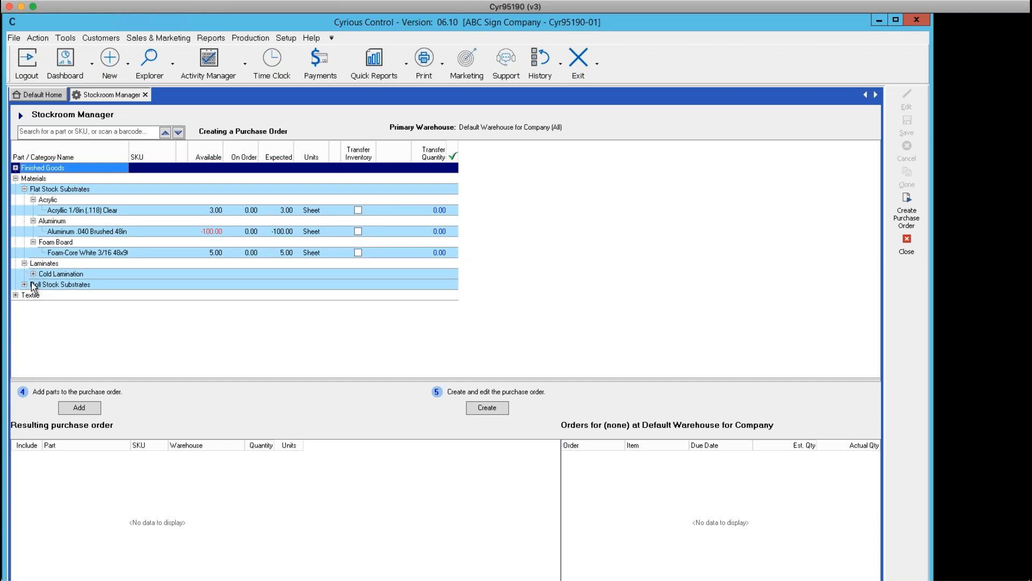
left_click(33, 274)
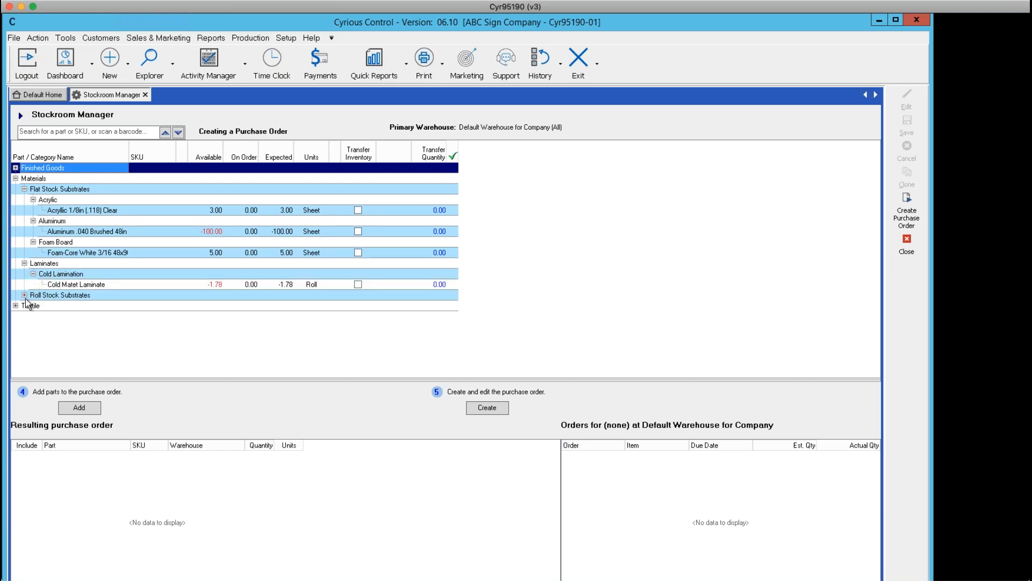
left_click(24, 295)
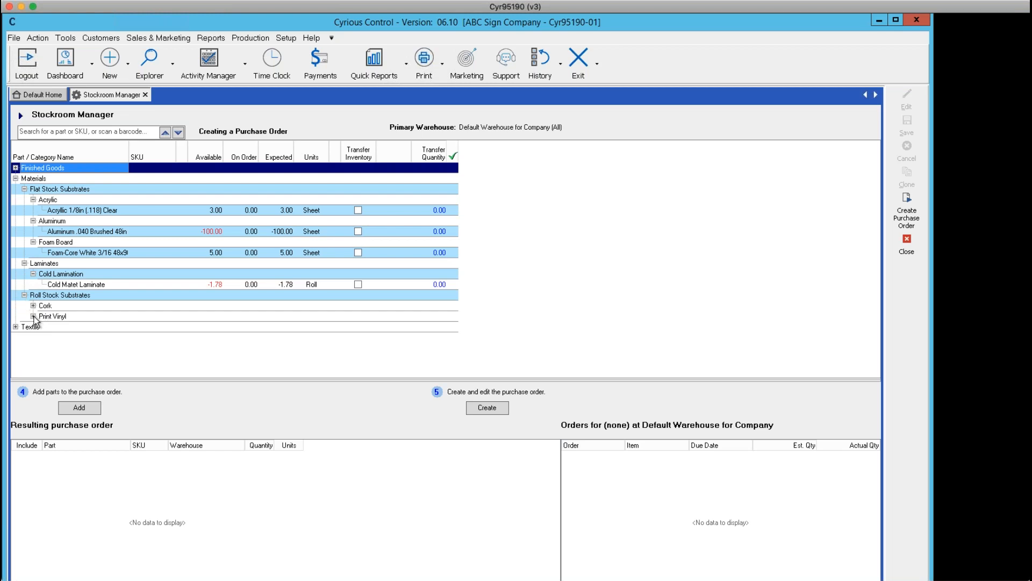
left_click(34, 306)
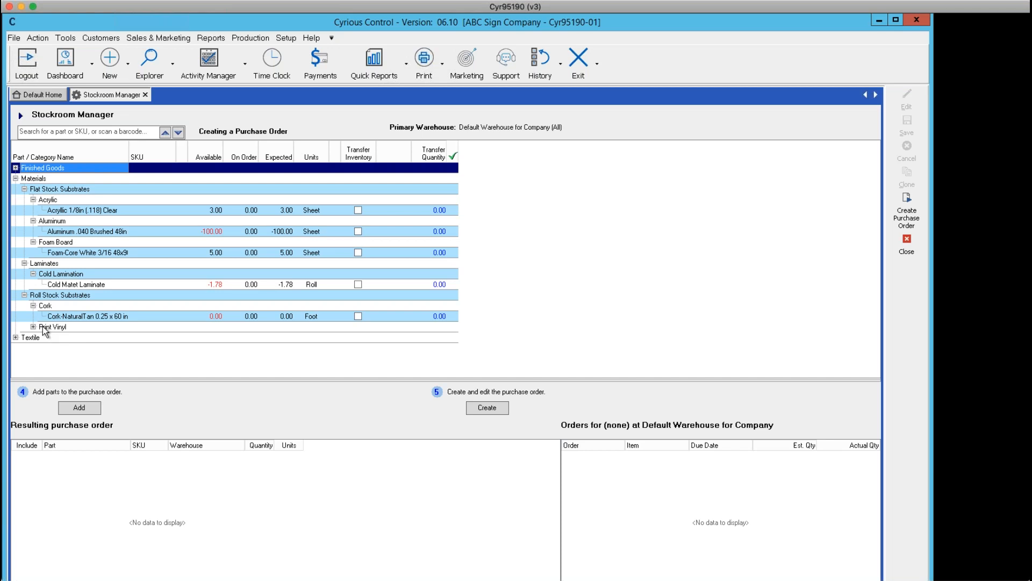
left_click(33, 327)
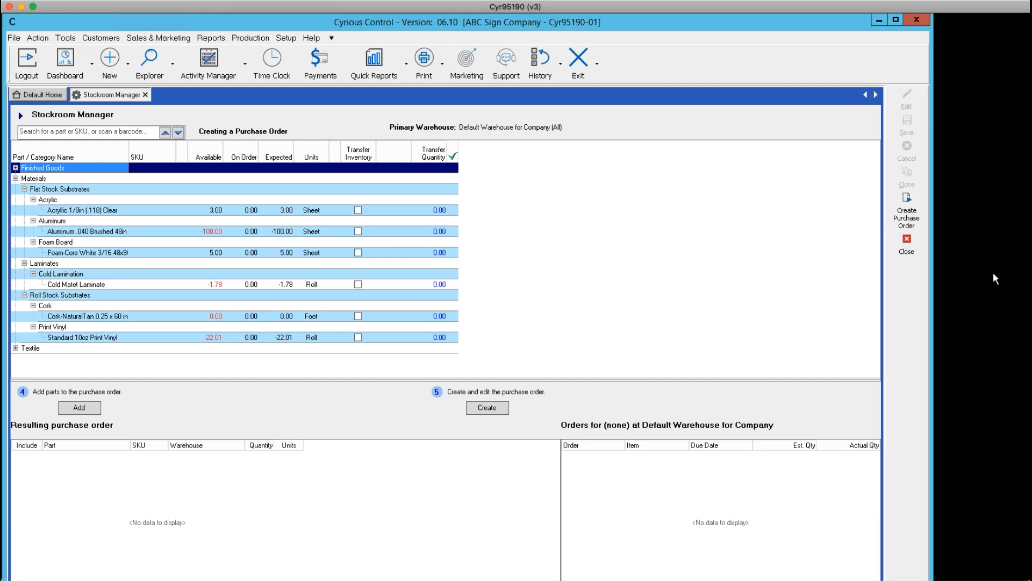
left_click(907, 244)
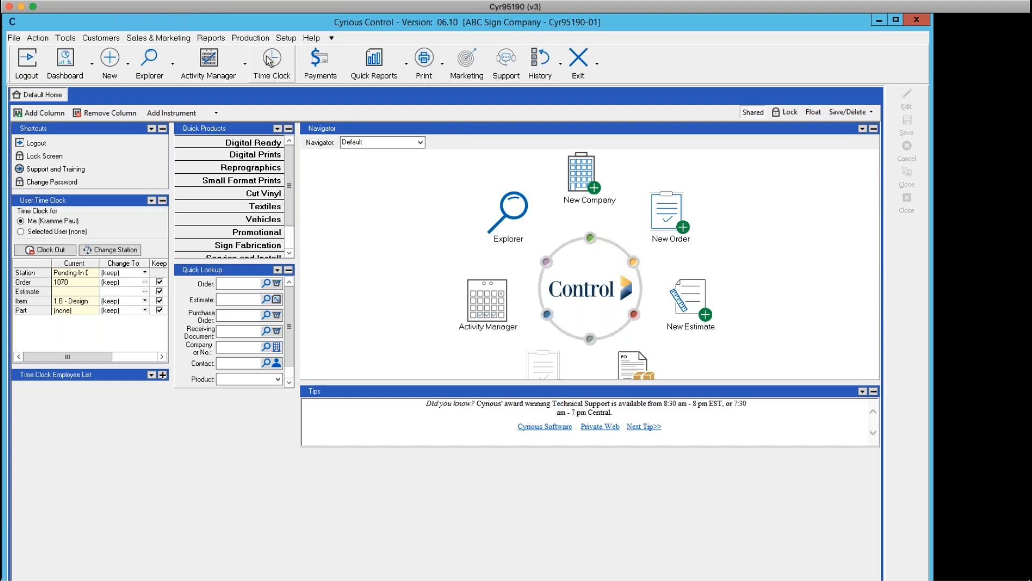
- Review the Parts & Inventory reports and open the criteria for the Catalog Listing report
left_click(208, 38)
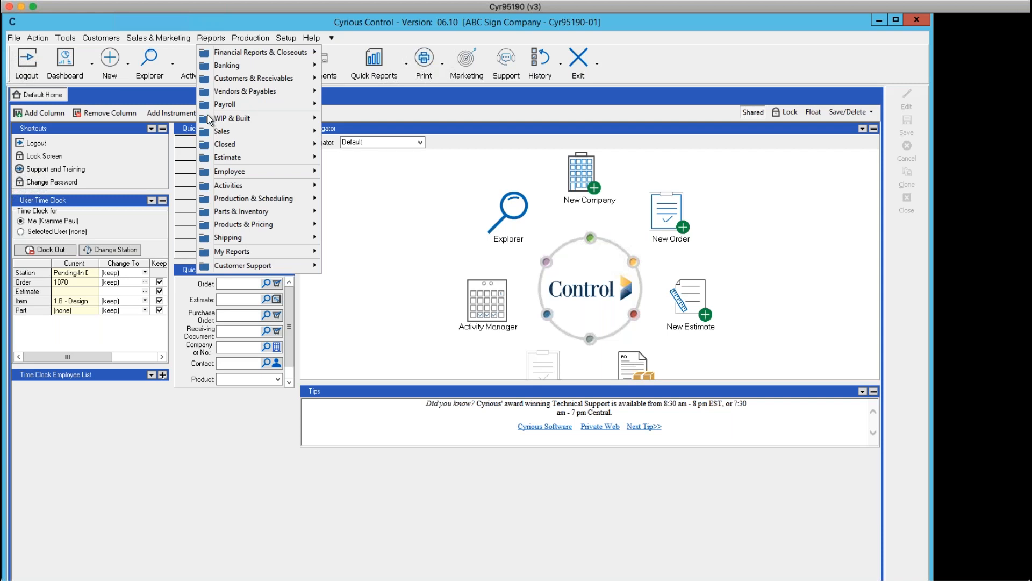
mouse_move(213, 213)
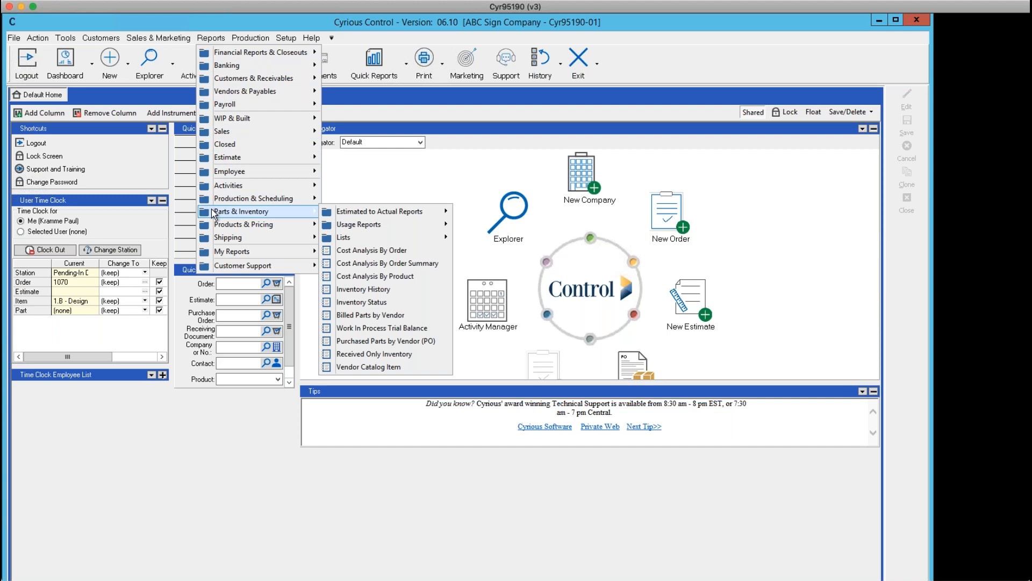
mouse_move(346, 214)
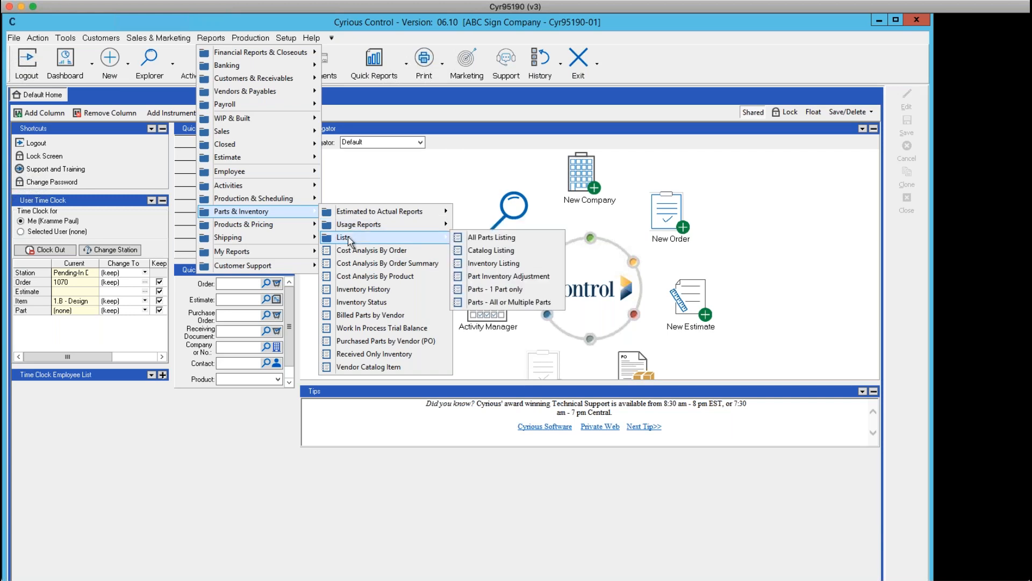
left_click(481, 252)
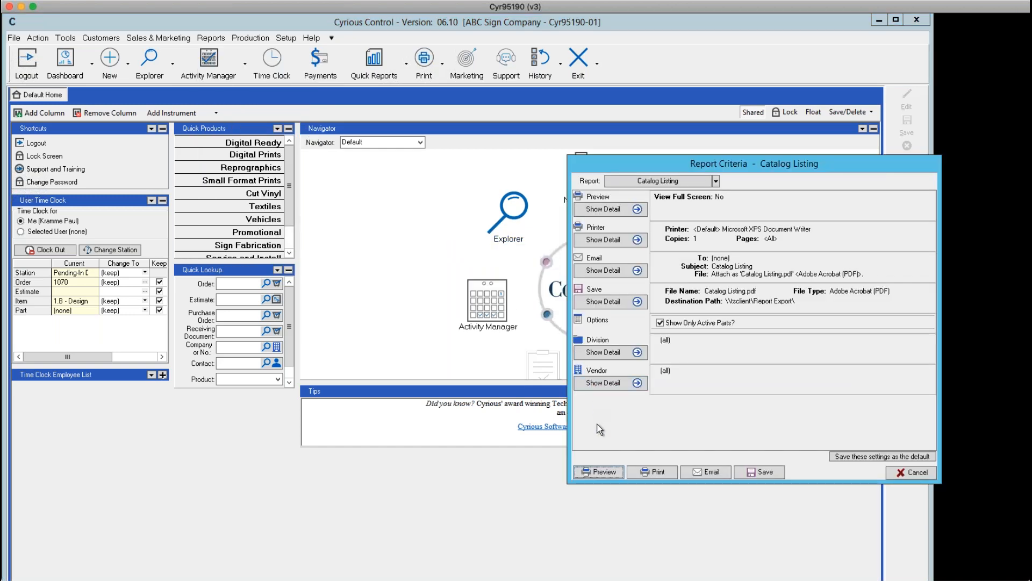
- Preview the Catalog Listing report for active parts across all divisions and vendors, and close the preview
left_click(604, 472)
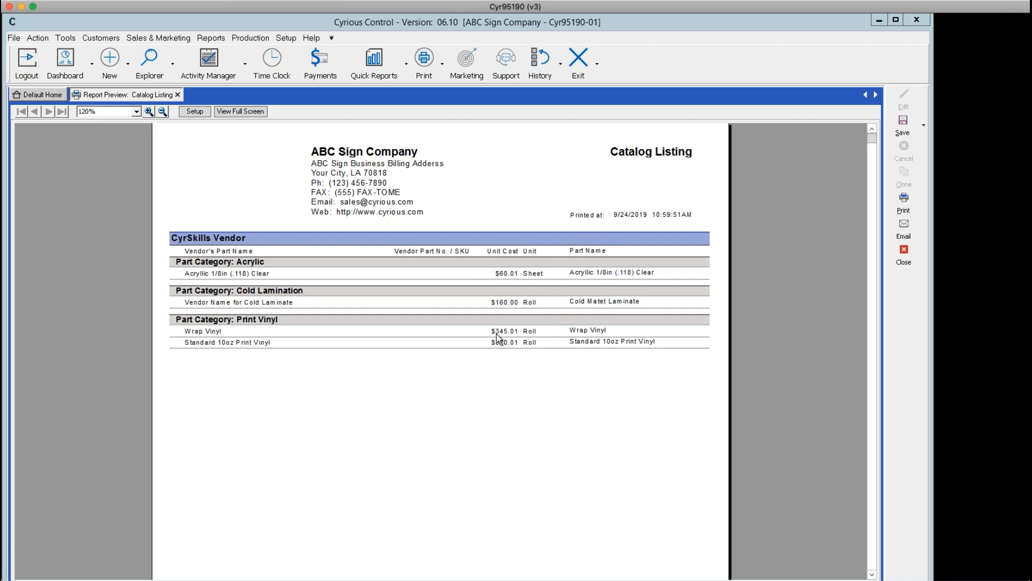
left_click(903, 265)
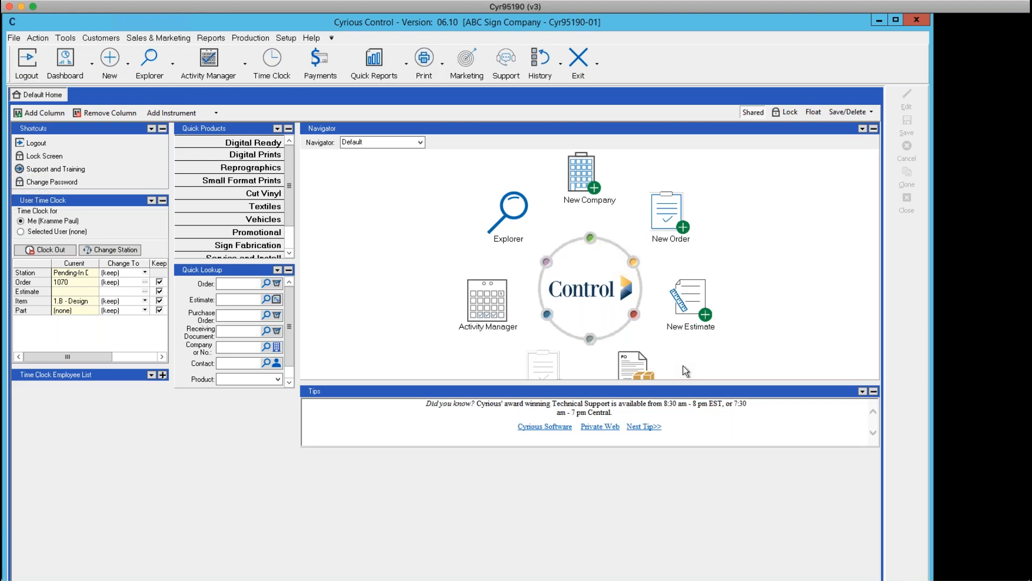
- Preview the Purchased Parts by Vendor (PO) report with the date range starting at the Beginning of Time, and close the preview
left_click(217, 40)
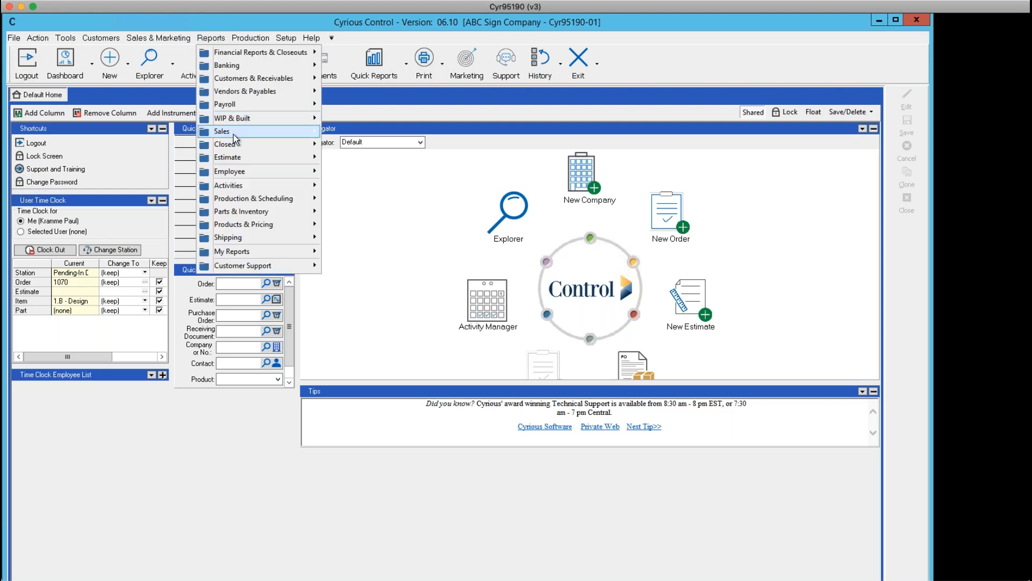
mouse_move(233, 214)
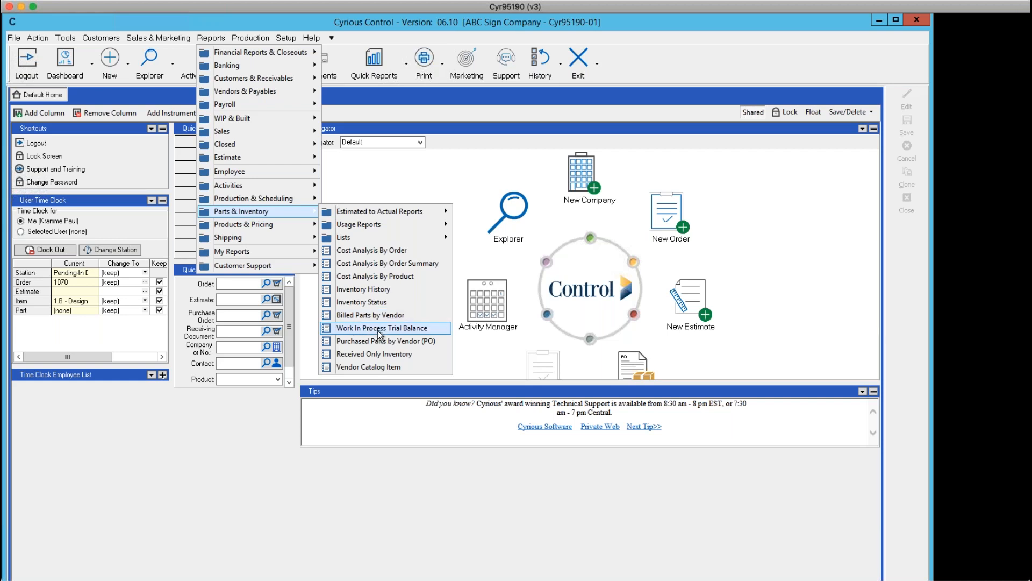
left_click(416, 344)
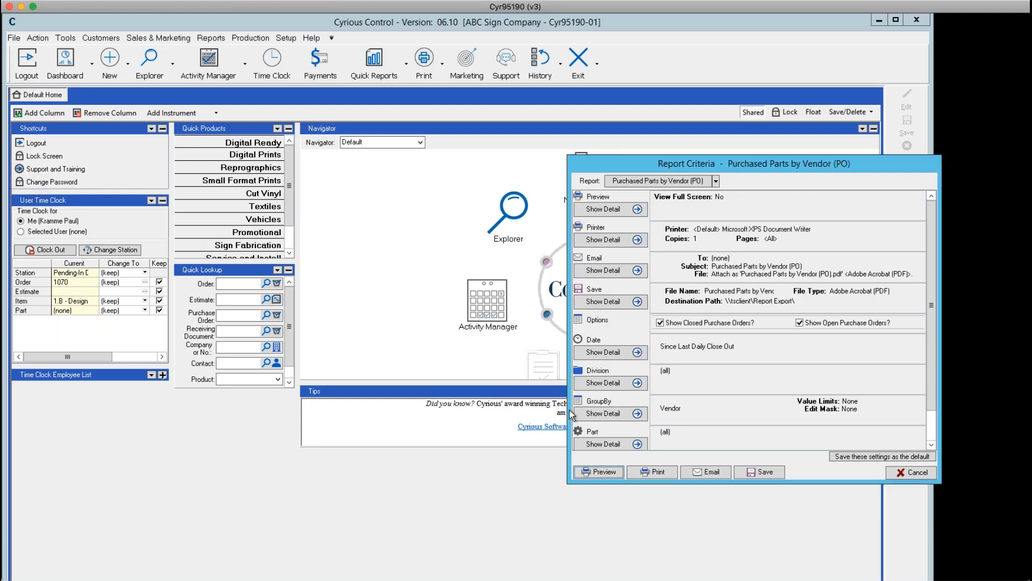
left_click(628, 355)
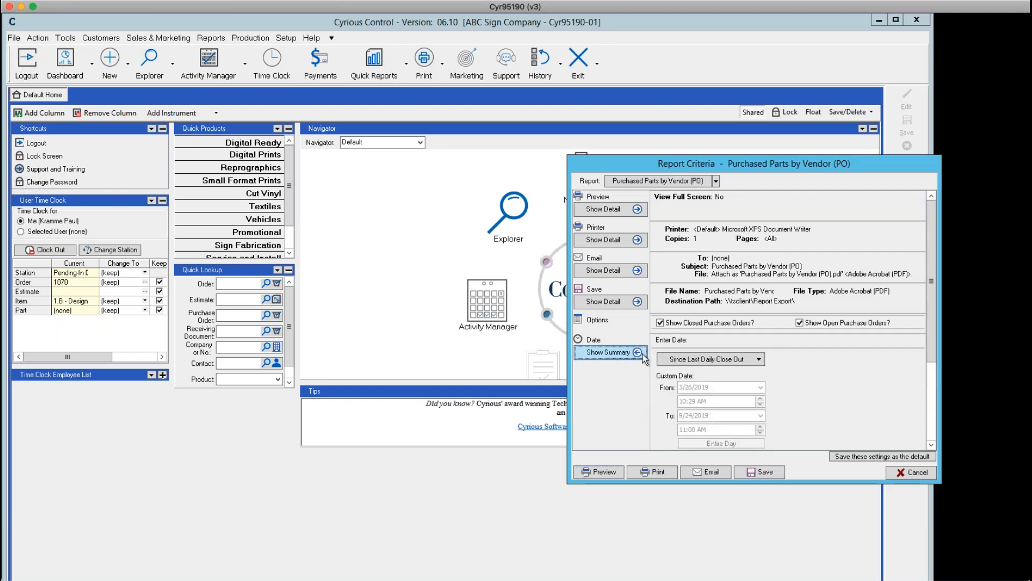
left_click(763, 362)
left_click(682, 386)
left_click(593, 471)
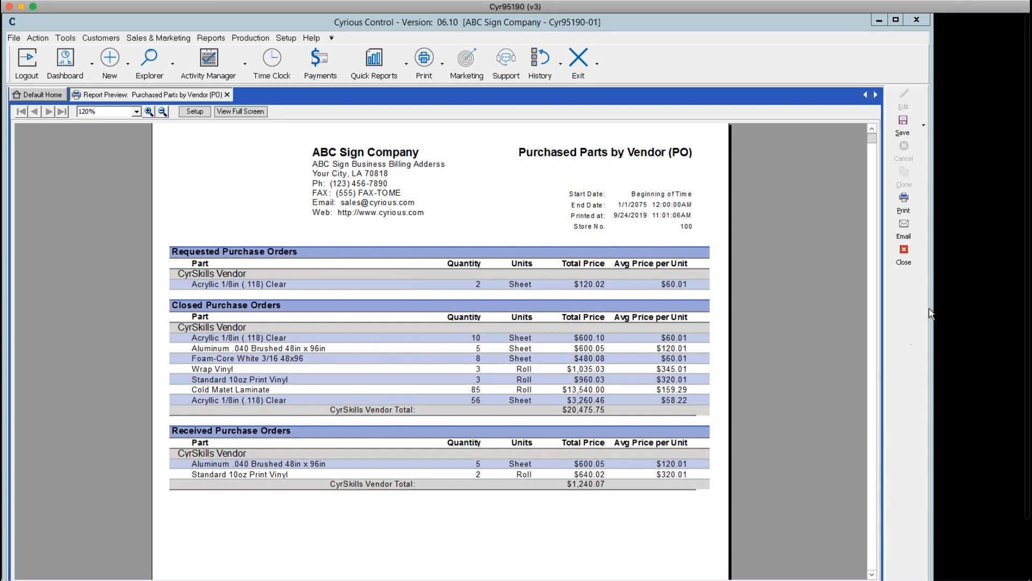
left_click(908, 259)
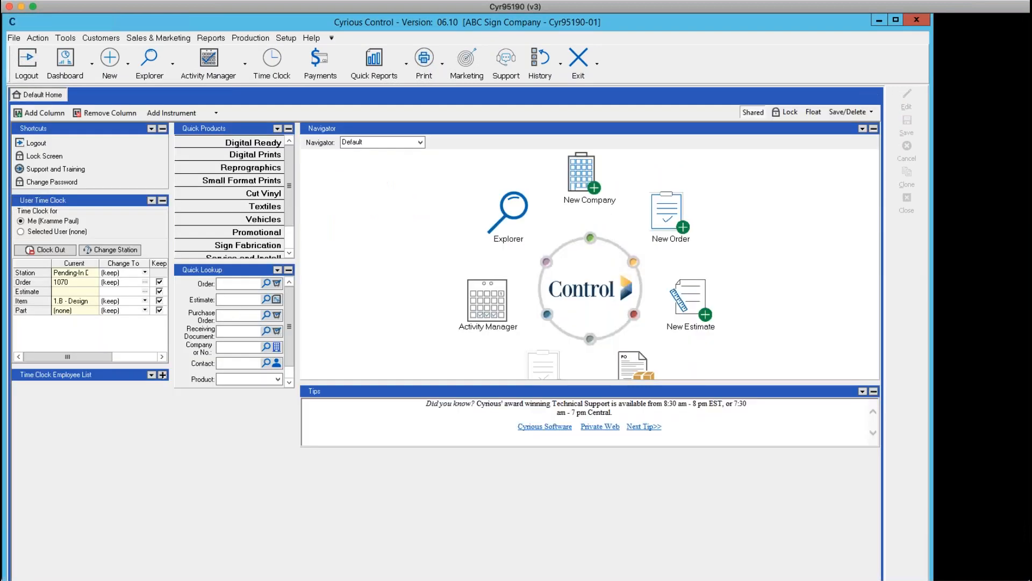